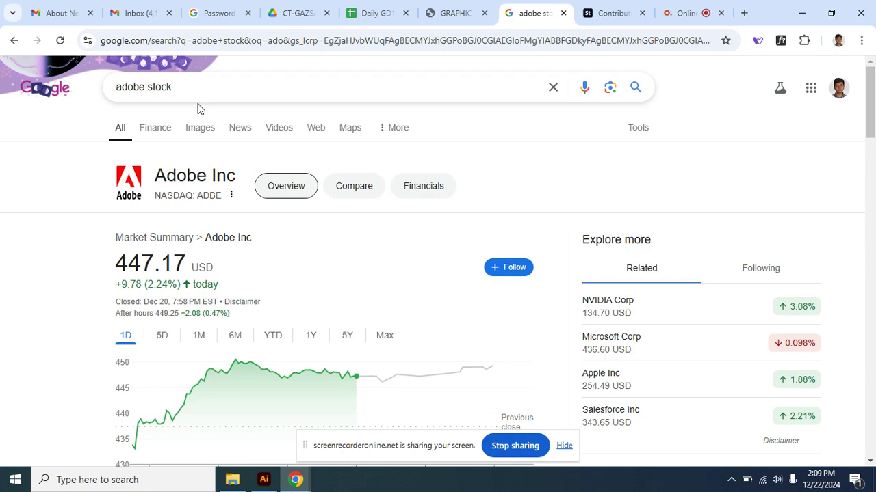
Step: Sign out of the Adobe Stock contributor account
{"action": "scroll", "coordinate": [804, 183], "scroll_direction": "down", "scroll_amount": 2}
{"action": "scroll", "coordinate": [787, 89], "scroll_direction": "up", "scroll_amount": 2}
{"action": "left_click", "coordinate": [611, 13]}
{"action": "left_click", "coordinate": [775, 77]}
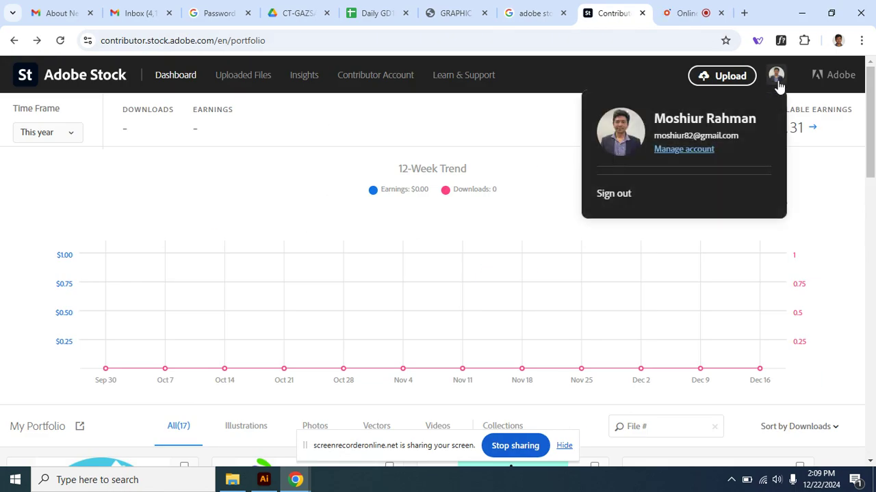
{"action": "left_click", "coordinate": [660, 198]}
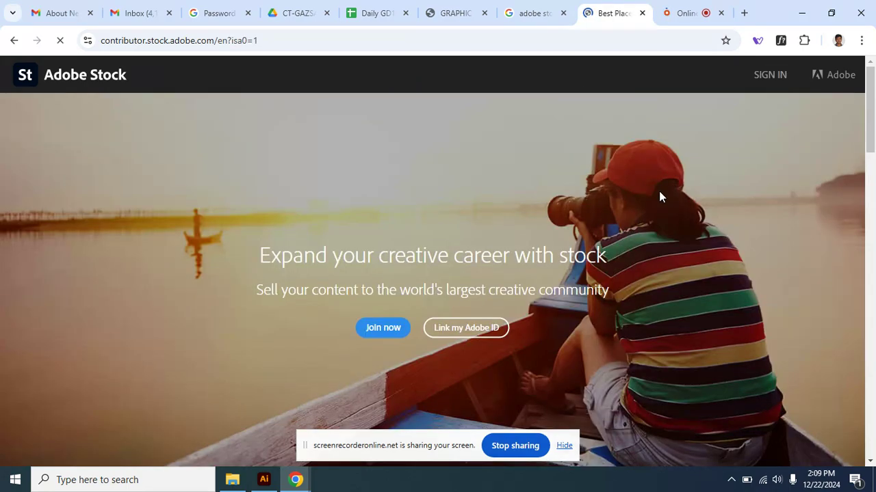
Step: Open the Adobe Stock website from the "adobe stock" Google results in a new tab and switch to it
{"action": "left_click", "coordinate": [543, 13]}
{"action": "left_click", "coordinate": [195, 87]}
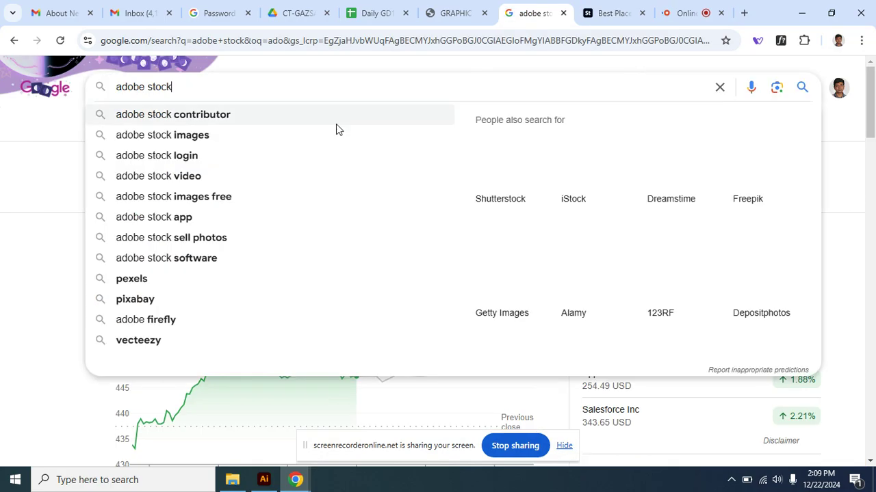
{"action": "left_click", "coordinate": [851, 139]}
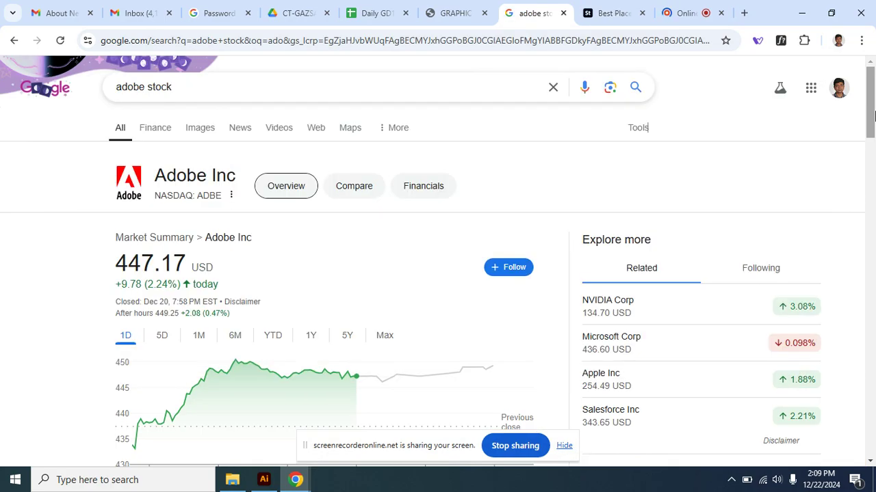
{"action": "mouse_move", "coordinate": [870, 115]}
{"action": "left_mouse_down"}
{"action": "mouse_move", "coordinate": [870, 270]}
{"action": "mouse_move", "coordinate": [873, 86]}
{"action": "mouse_move", "coordinate": [873, 103]}
{"action": "left_mouse_up"}
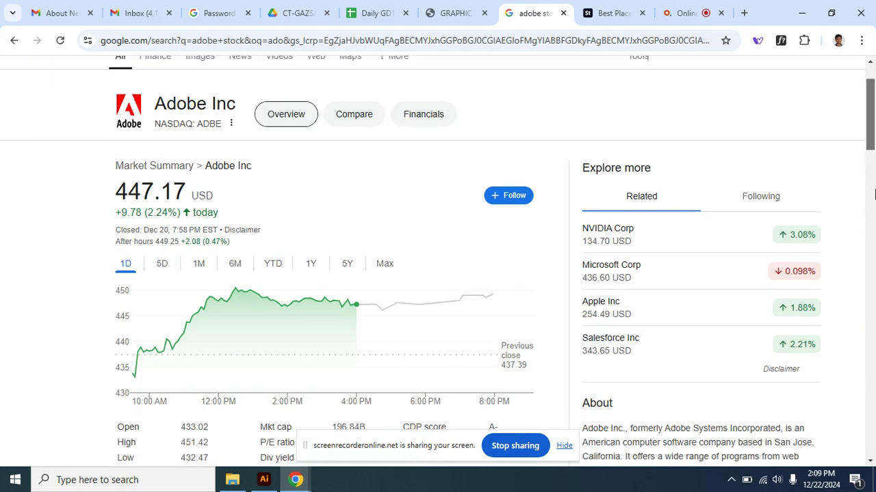
{"action": "left_click", "coordinate": [874, 216]}
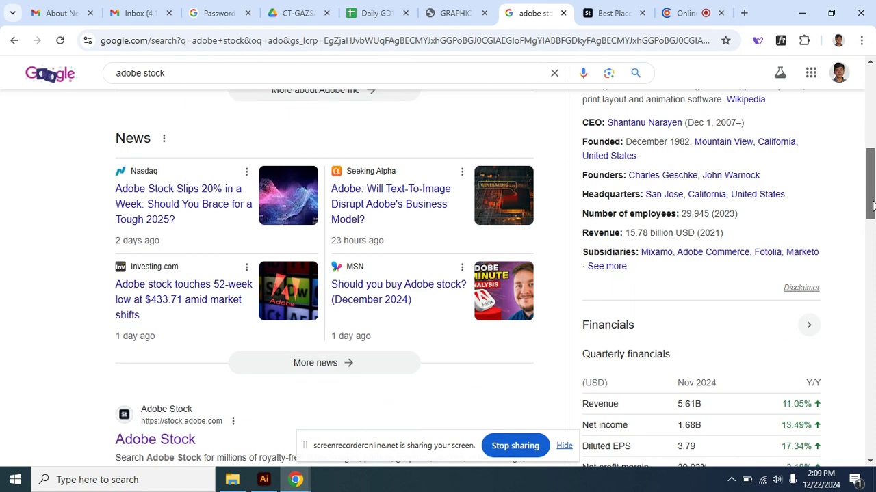
{"action": "right_click", "coordinate": [131, 354]}
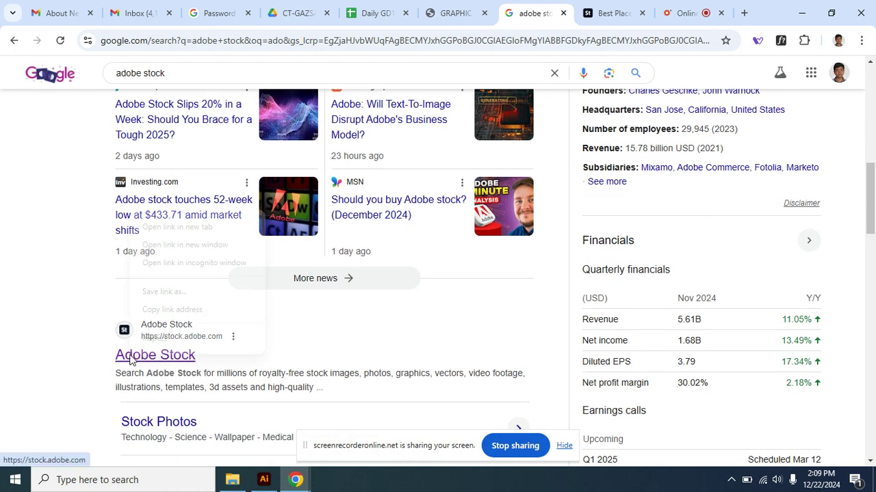
{"action": "left_click", "coordinate": [243, 227]}
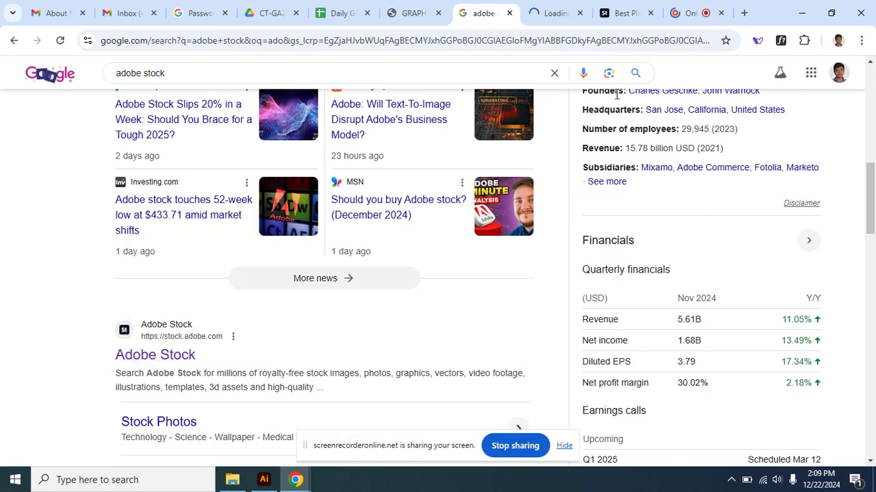
{"action": "left_click", "coordinate": [551, 16]}
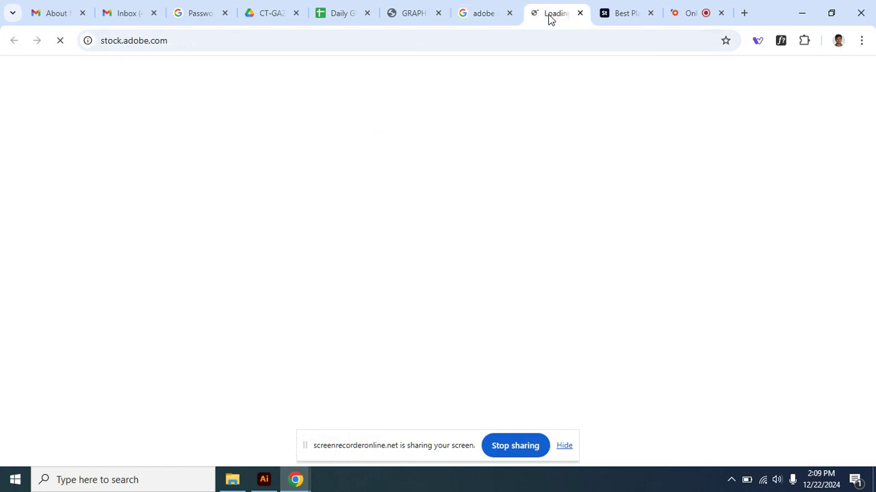
{"action": "left_click", "coordinate": [182, 41]}
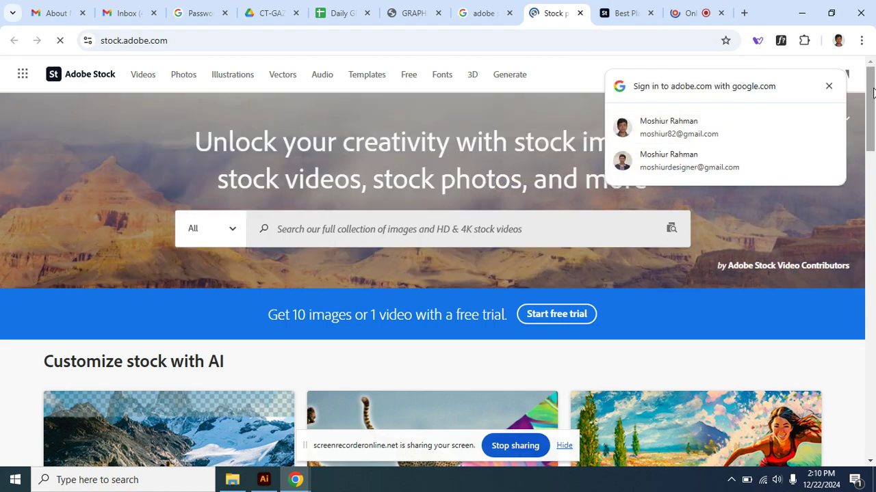
Step: Dismiss the Google sign-in prompt on Adobe Stock and open the Sell page for contributors
{"action": "scroll", "coordinate": [873, 65], "scroll_direction": "down", "scroll_amount": 3}
{"action": "scroll", "coordinate": [873, 65], "scroll_direction": "up", "scroll_amount": 3}
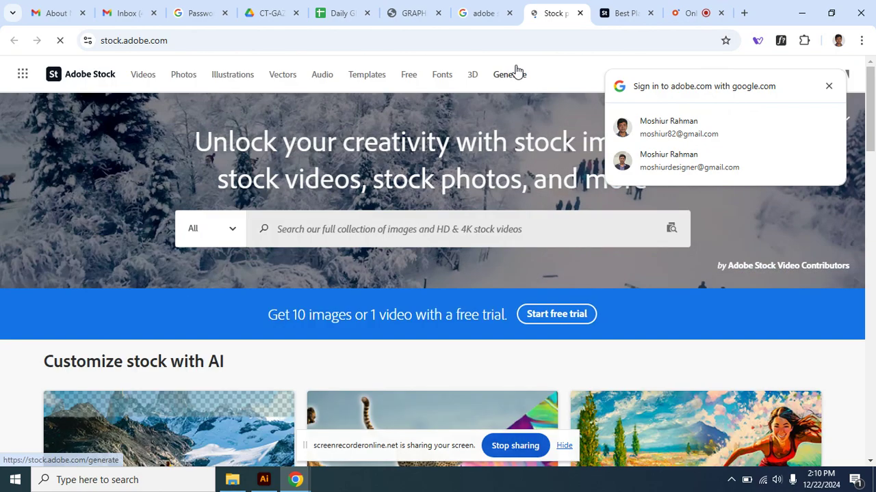
{"action": "left_click", "coordinate": [828, 87]}
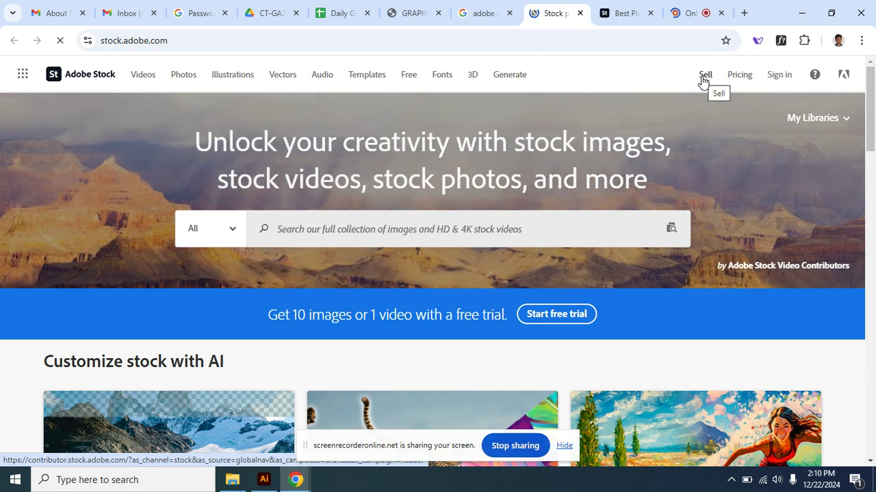
{"action": "left_click", "coordinate": [702, 80]}
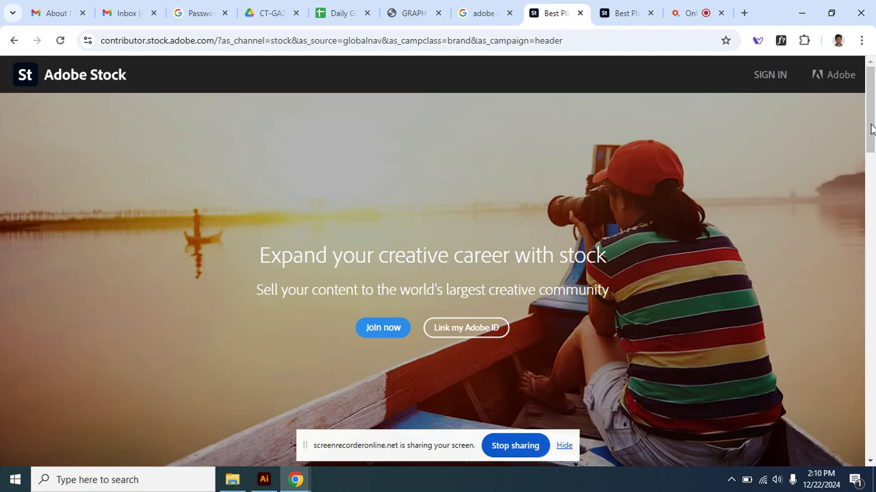
Step: Open the Join now form for new contributors and examine its account creation options and fields
{"action": "mouse_move", "coordinate": [871, 129]}
{"action": "left_mouse_down"}
{"action": "mouse_move", "coordinate": [854, 189]}
{"action": "mouse_move", "coordinate": [862, 120]}
{"action": "left_mouse_up"}
{"action": "scroll", "coordinate": [861, 120], "scroll_direction": "down", "scroll_amount": 1}
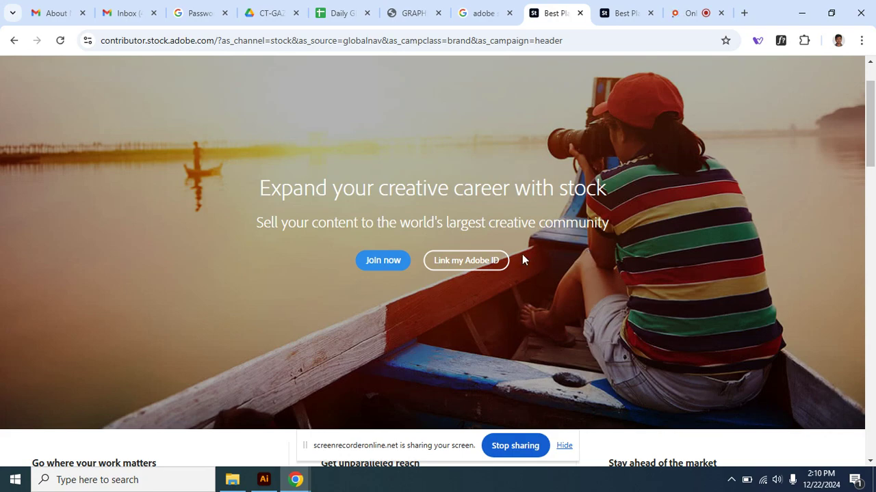
{"action": "left_click", "coordinate": [373, 268]}
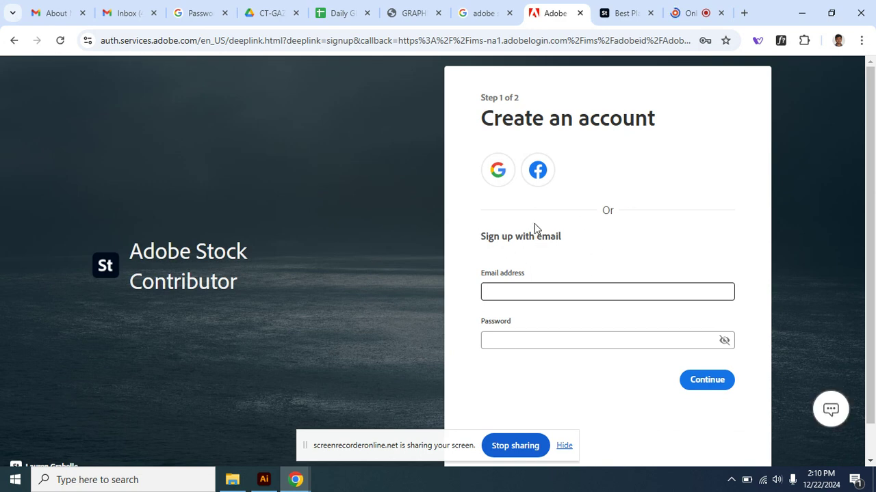
{"action": "scroll", "coordinate": [787, 253], "scroll_direction": "down", "scroll_amount": 1}
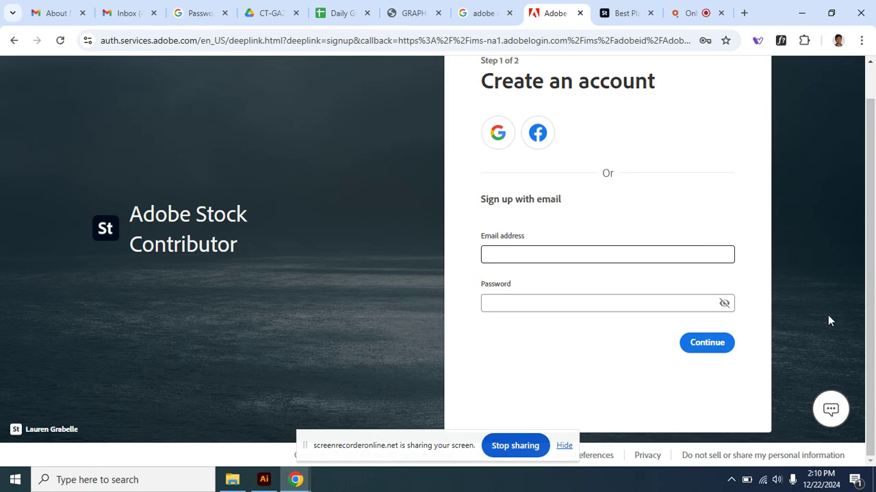
{"action": "left_click_drag", "start_coordinate": [523, 235], "coordinate": [872, 135]}
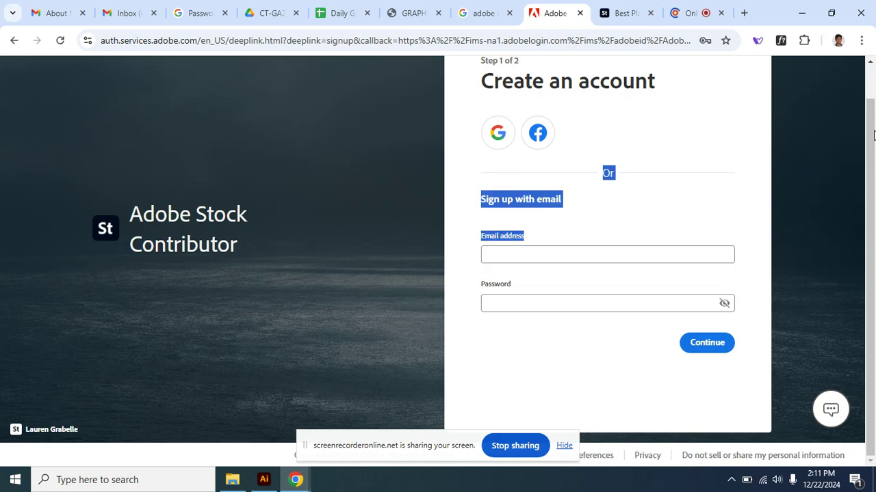
{"action": "left_click", "coordinate": [765, 170]}
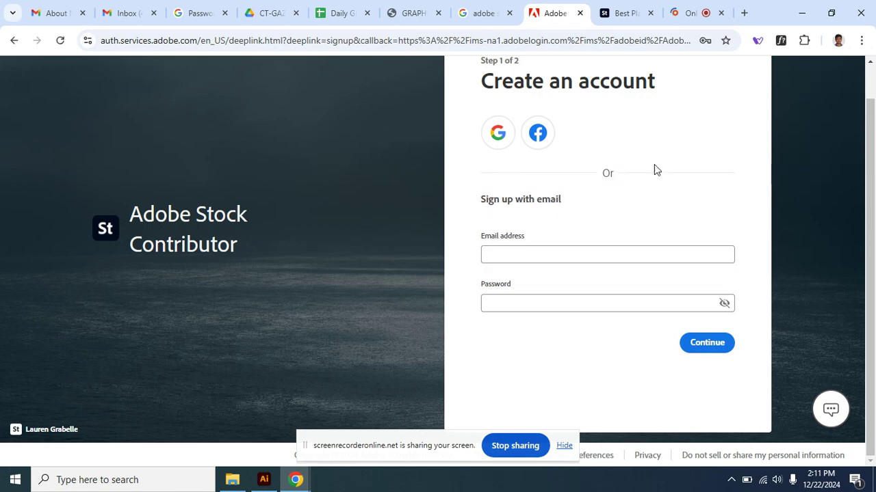
Step: Go back from the account creation form to the contributor sign-in page, and close that tab
{"action": "left_click", "coordinate": [14, 41]}
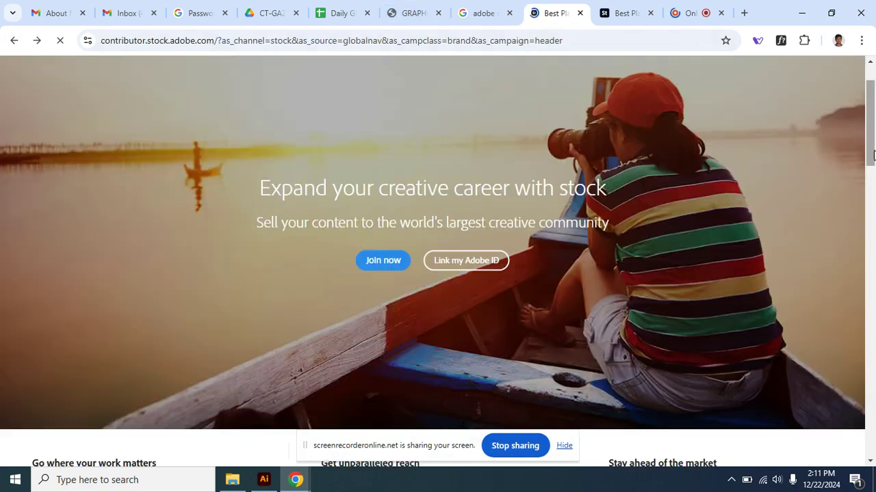
{"action": "scroll", "coordinate": [848, 120], "scroll_direction": "up", "scroll_amount": 1}
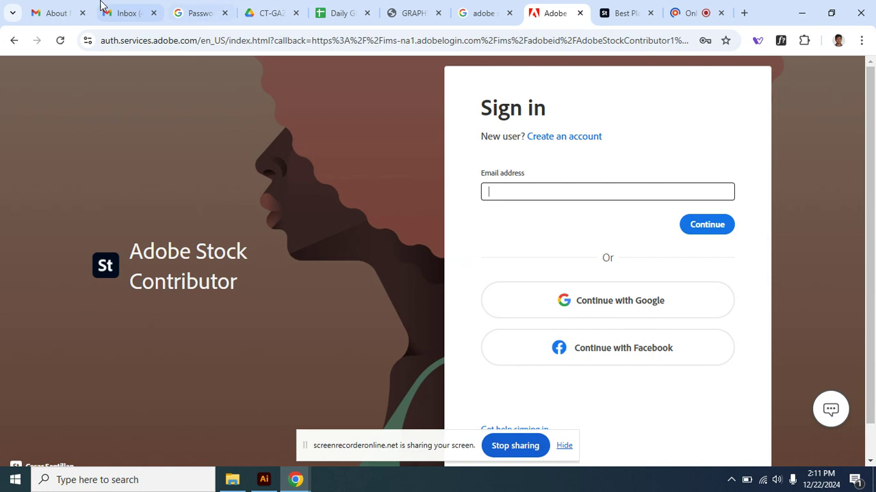
{"action": "left_click", "coordinate": [578, 14]}
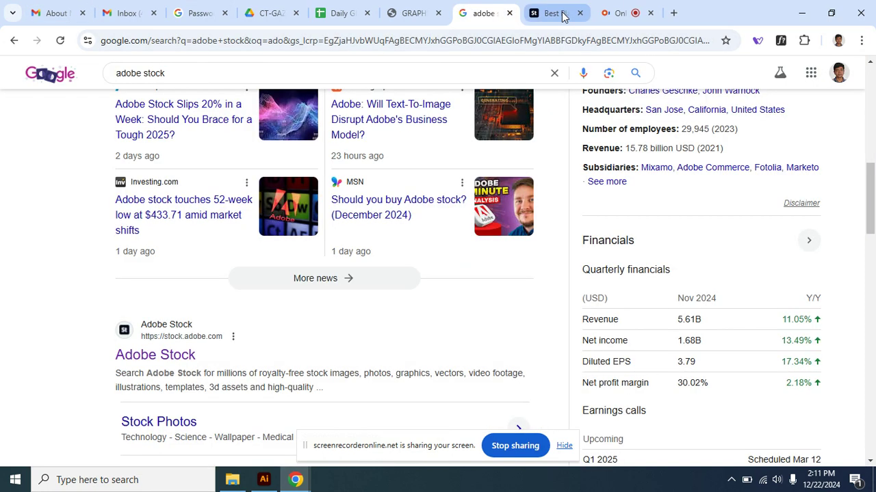
Step: Sign in from the other contributor landing page with the saved account e-mail and request an identity verification code
{"action": "left_click", "coordinate": [560, 16]}
{"action": "left_click", "coordinate": [782, 80]}
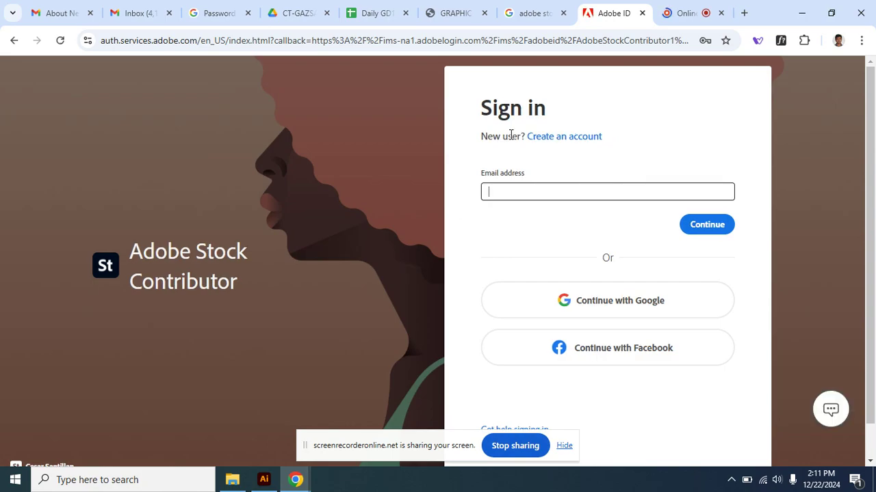
{"action": "left_click", "coordinate": [518, 191]}
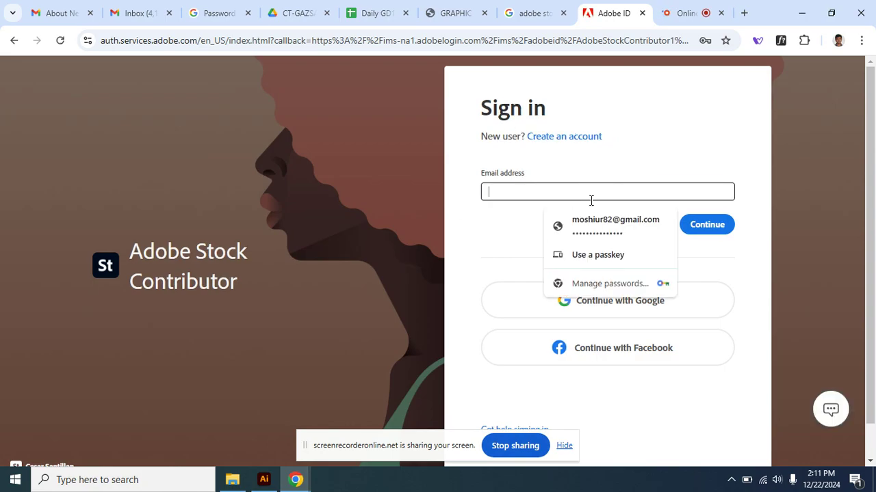
{"action": "left_click", "coordinate": [611, 220]}
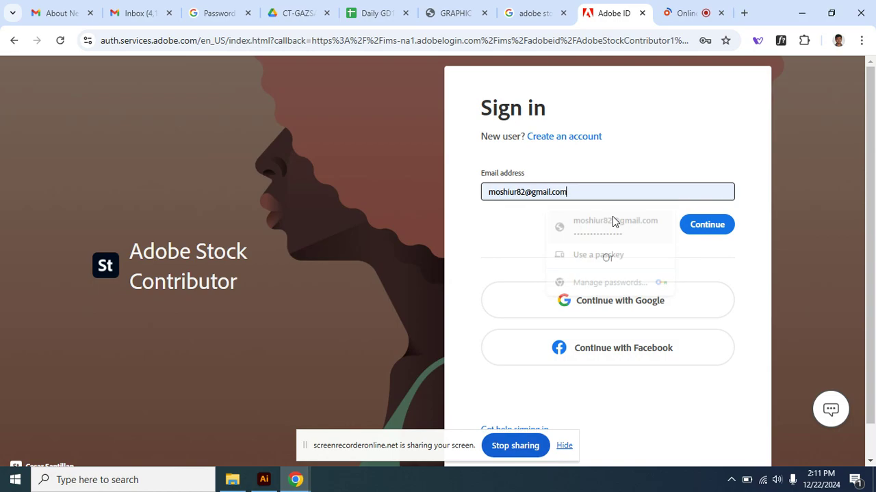
{"action": "left_click", "coordinate": [721, 227]}
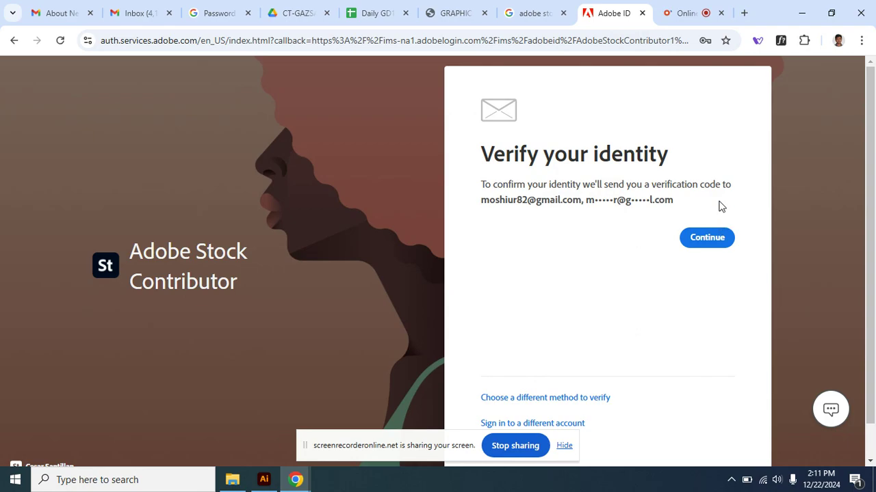
{"action": "left_click", "coordinate": [712, 243]}
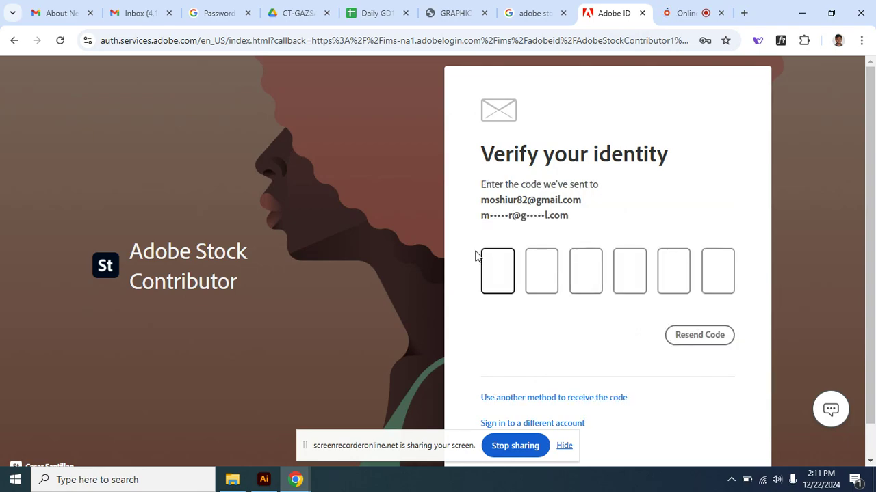
Step: Check the open Gmail accounts for Adobe's verification code e-mail and return to the identity verification page
{"action": "left_click", "coordinate": [134, 15]}
{"action": "left_click", "coordinate": [71, 13]}
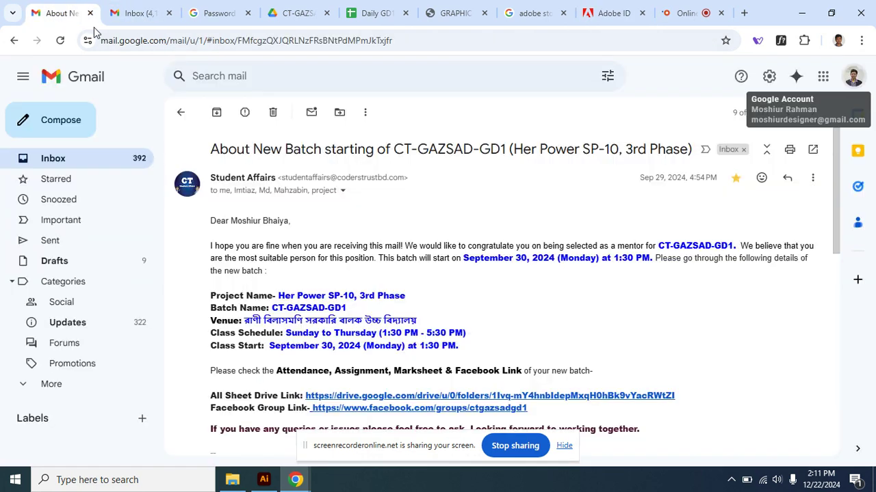
{"action": "left_click", "coordinate": [142, 15]}
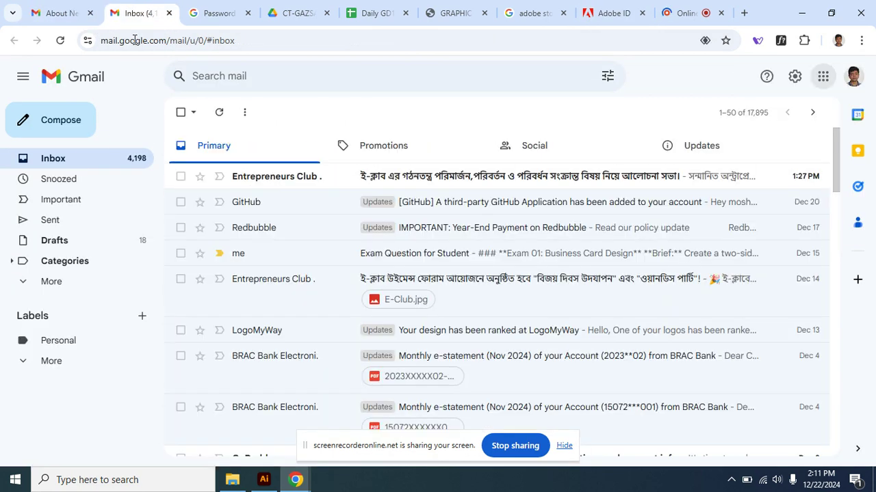
{"action": "left_click", "coordinate": [83, 164]}
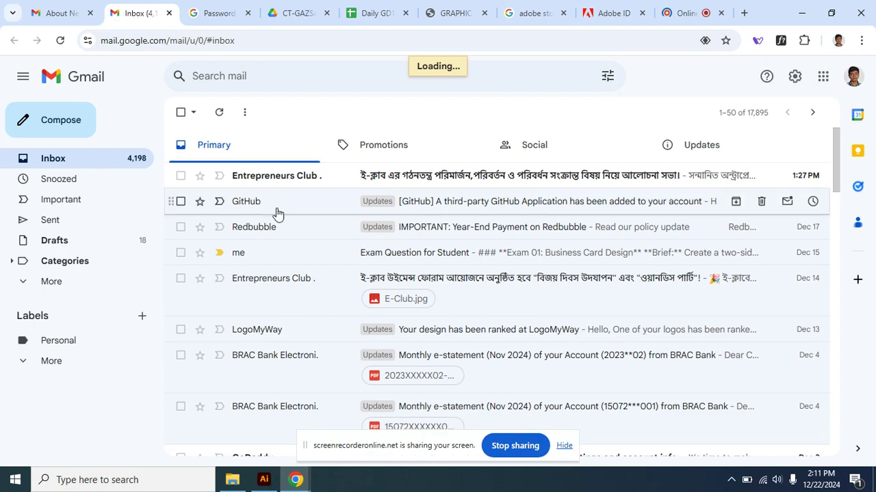
{"action": "scroll", "coordinate": [275, 212], "scroll_direction": "down", "scroll_amount": 3}
{"action": "left_click_drag", "start_coordinate": [840, 215], "coordinate": [843, 137]}
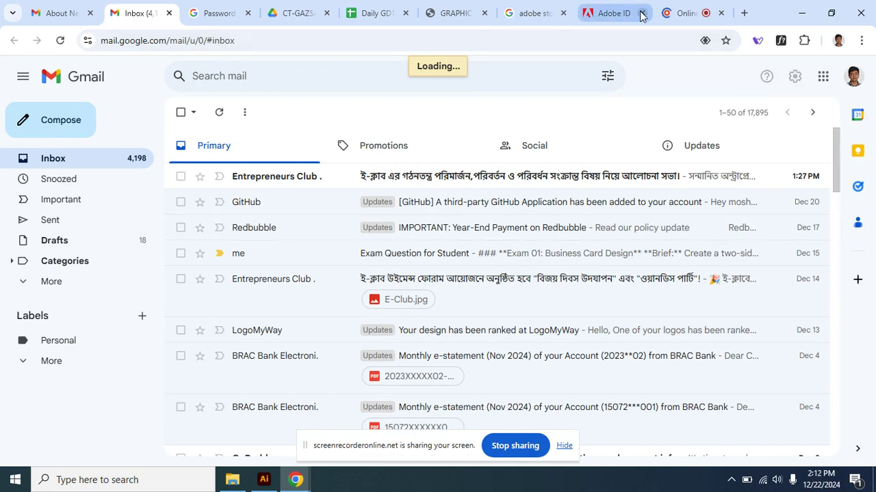
{"action": "left_click", "coordinate": [679, 14]}
{"action": "left_click", "coordinate": [620, 18]}
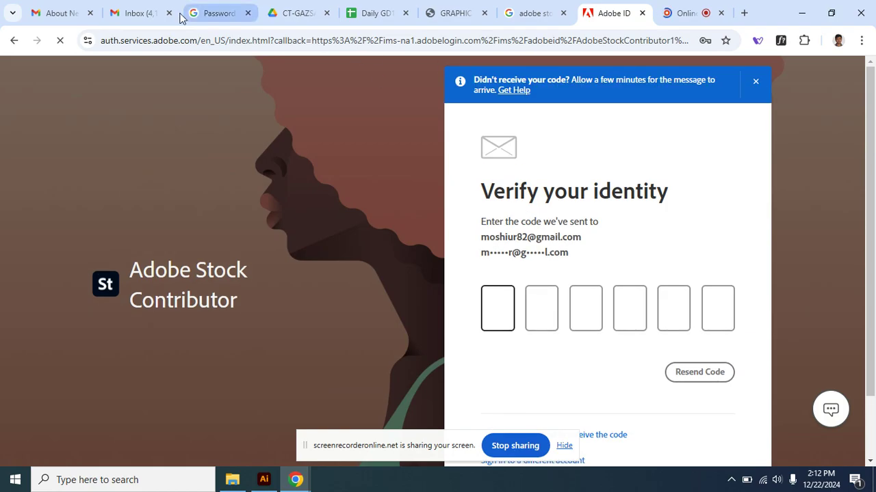
Step: Copy the verification code from Adobe's e-mail in the Gmail inbox and return to the identity verification page
{"action": "left_click", "coordinate": [156, 13]}
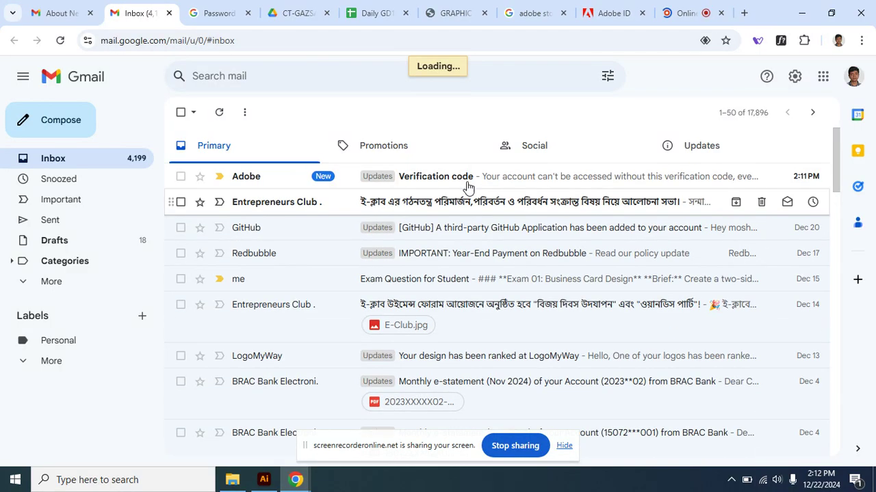
{"action": "left_click", "coordinate": [468, 179]}
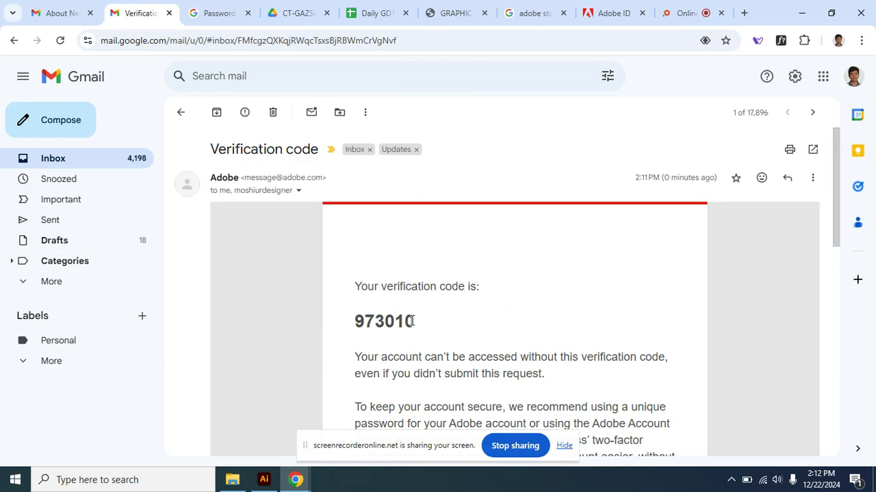
{"action": "left_click_drag", "start_coordinate": [415, 322], "coordinate": [359, 339]}
{"action": "key", "text": "ctrl+c"}
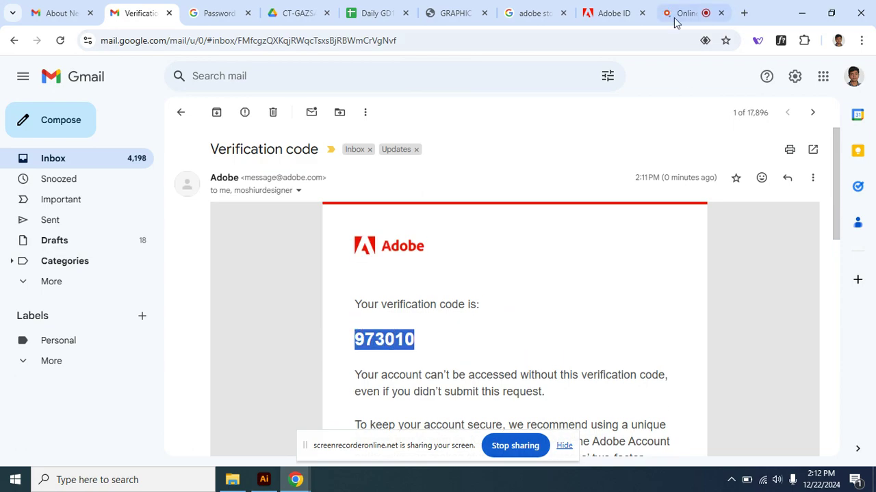
{"action": "left_click", "coordinate": [615, 13]}
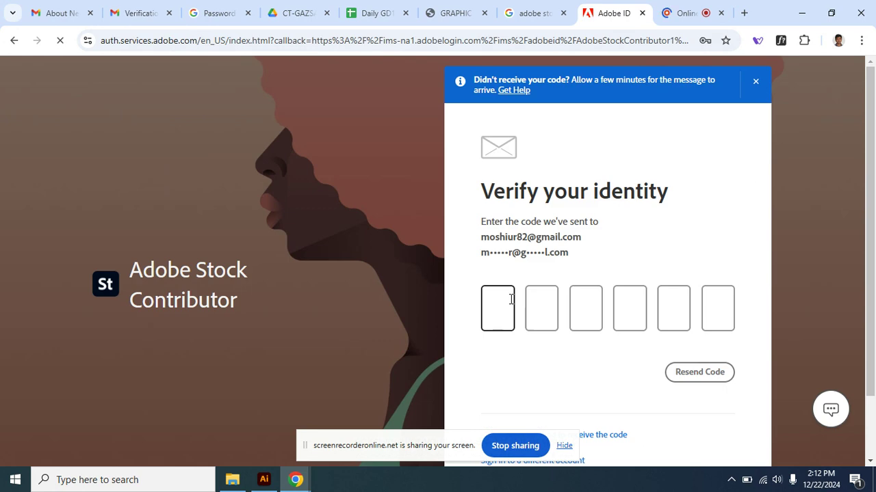
Step: Enter the e-mailed verification code and submit the saved account password to sign in to Adobe Stock Contributor
{"action": "key", "text": "ctrl+v"}
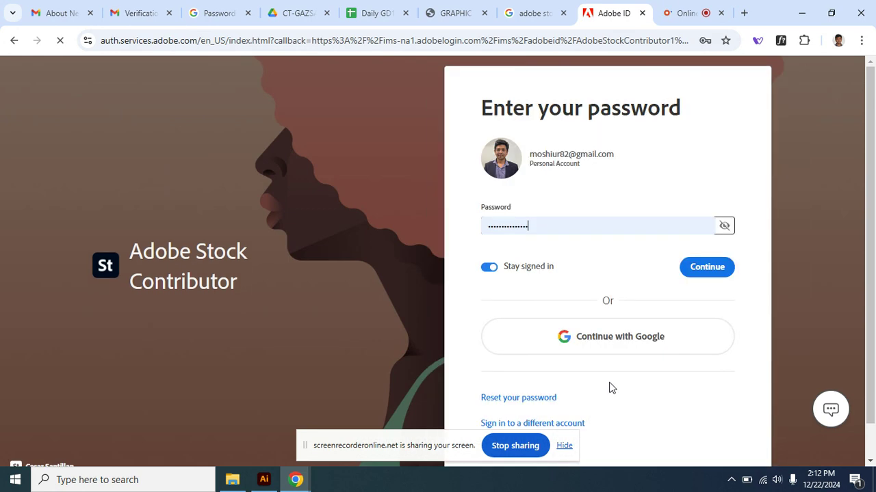
{"action": "left_click", "coordinate": [713, 268]}
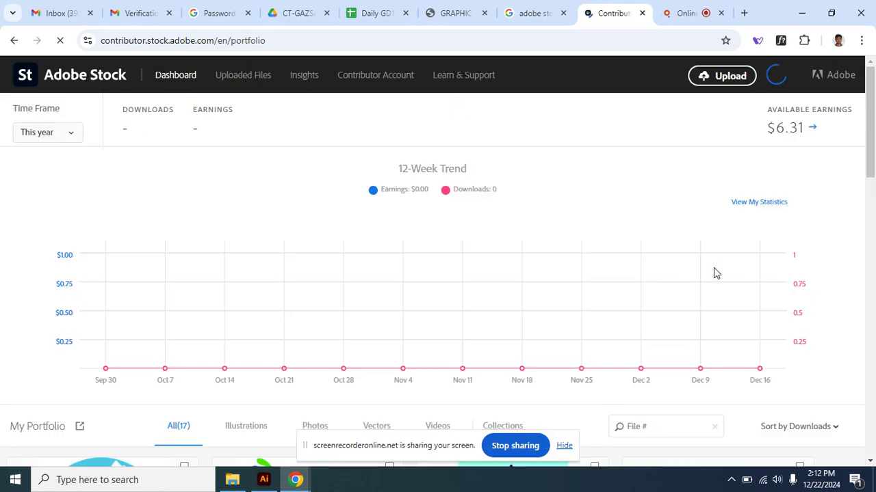
Step: Look over the contributor dashboard and its portfolio thumbnails, and return to the 12-Week Trend chart
{"action": "left_click_drag", "start_coordinate": [867, 116], "coordinate": [864, 182]}
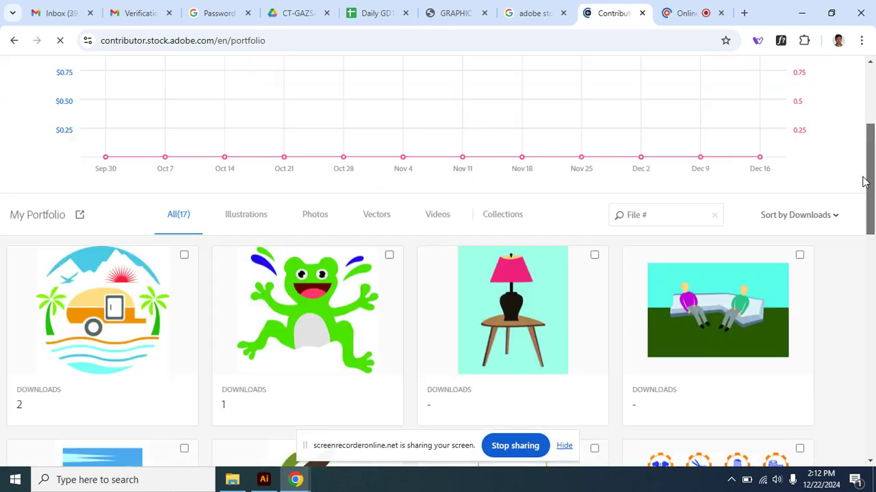
{"action": "scroll", "coordinate": [823, 336], "scroll_direction": "down", "scroll_amount": 10}
{"action": "scroll", "coordinate": [823, 121], "scroll_direction": "up", "scroll_amount": 14}
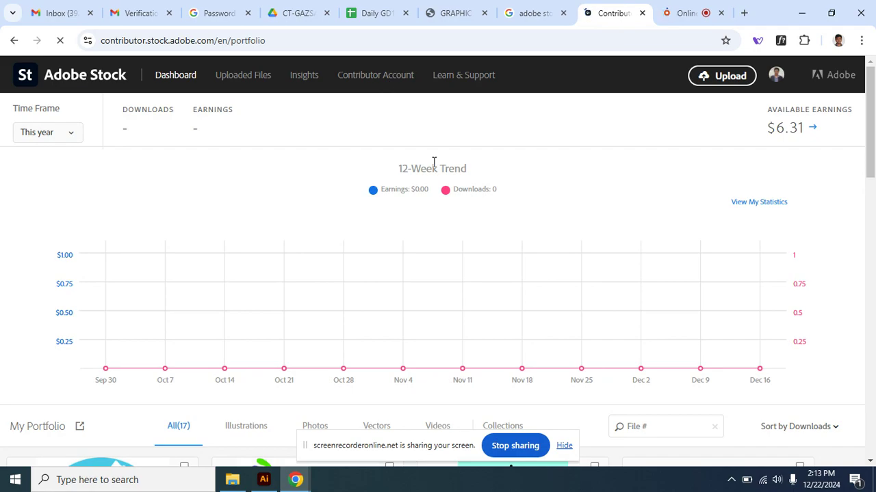
{"action": "left_click", "coordinate": [679, 13]}
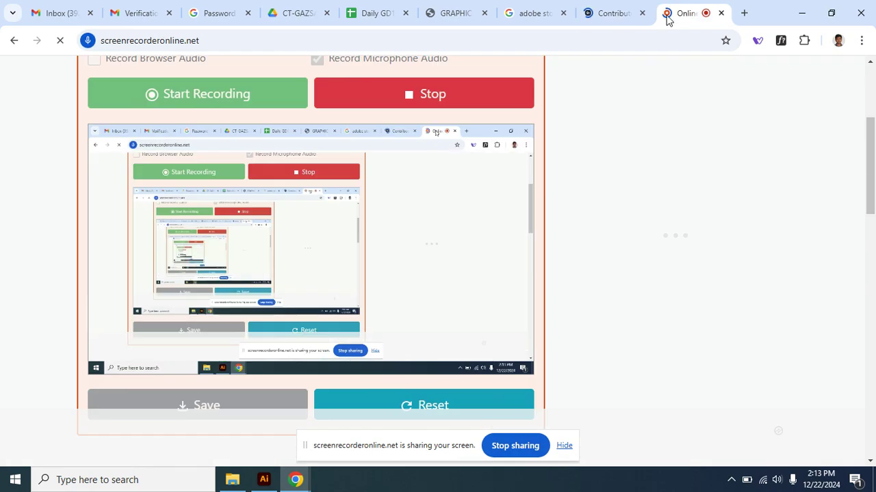
{"action": "left_click", "coordinate": [534, 14]}
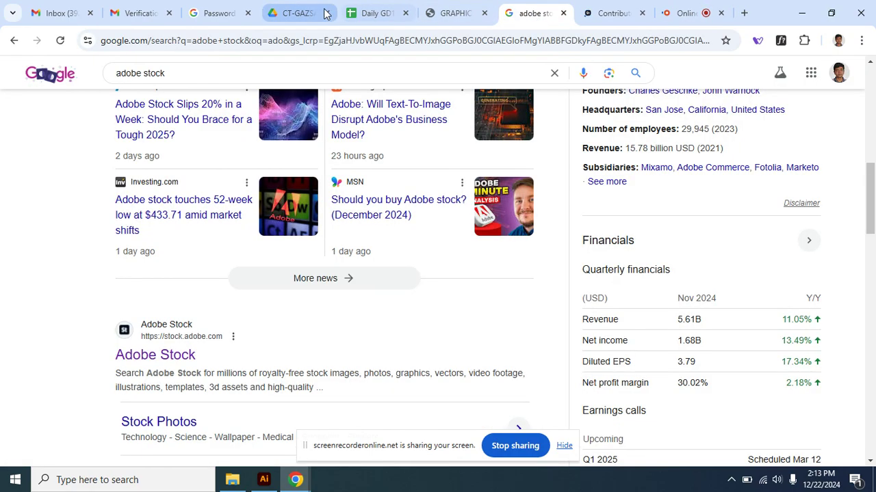
{"action": "left_click", "coordinate": [381, 14]}
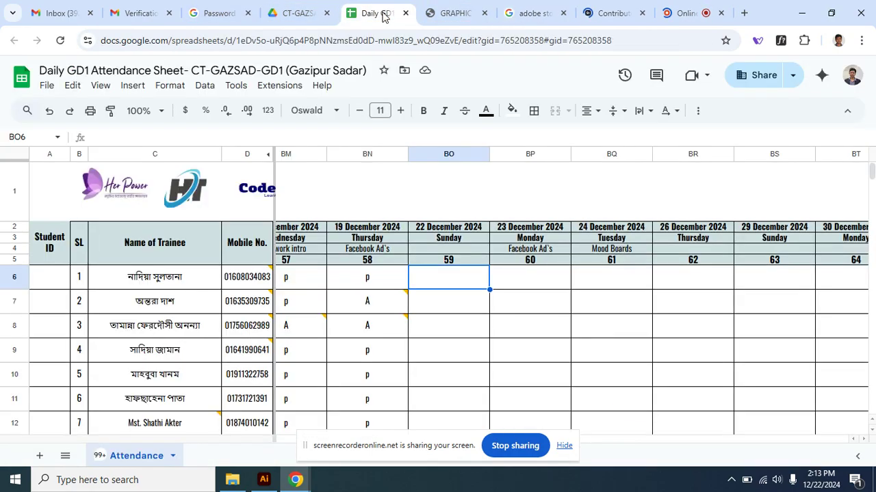
{"action": "left_click", "coordinate": [624, 12]}
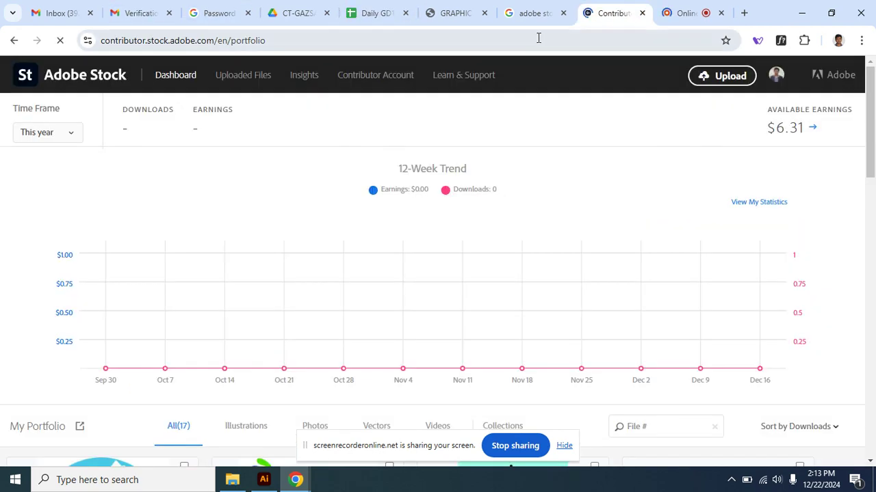
{"action": "left_click", "coordinate": [681, 14]}
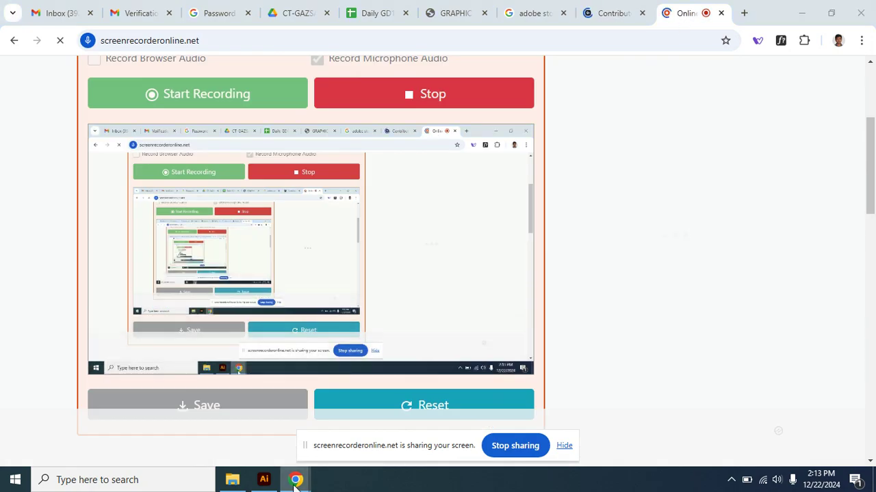
{"action": "left_click", "coordinate": [616, 14]}
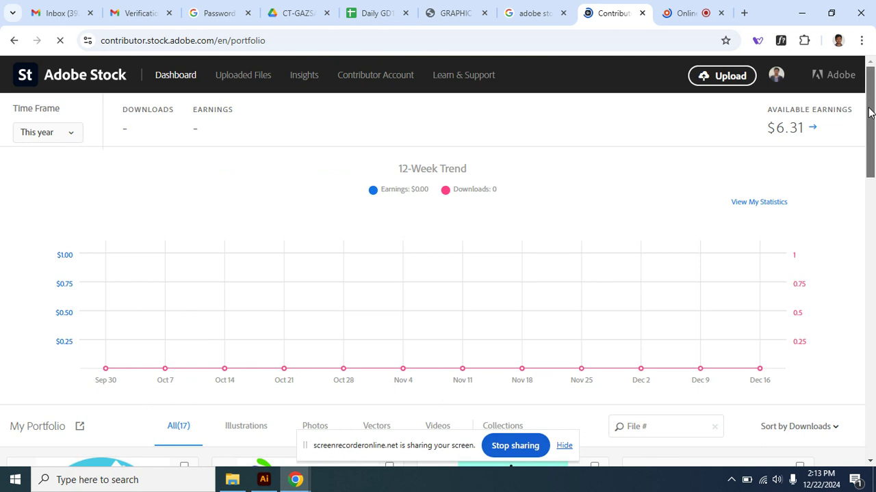
Step: Examine the downloads listed for each artwork in My Portfolio and the dashboard's earnings overview
{"action": "left_click_drag", "start_coordinate": [868, 106], "coordinate": [831, 218]}
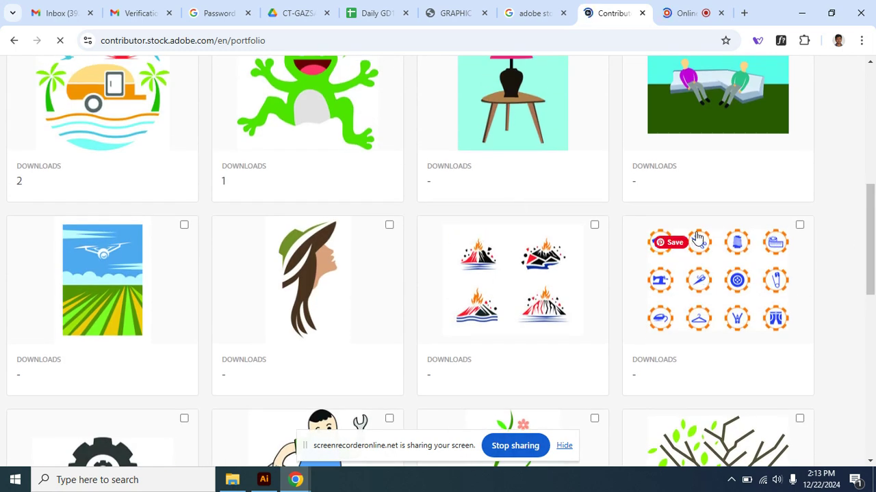
{"action": "mouse_move", "coordinate": [787, 314]}
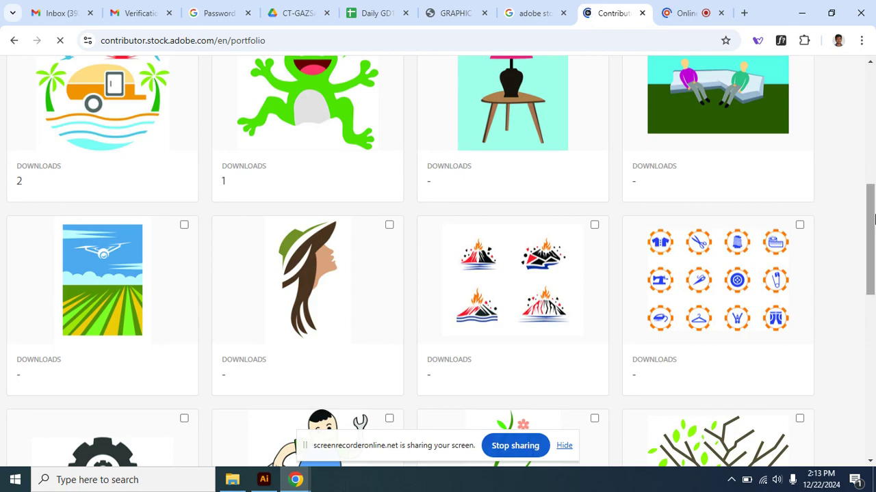
{"action": "scroll", "coordinate": [874, 209], "scroll_direction": "down", "scroll_amount": 1}
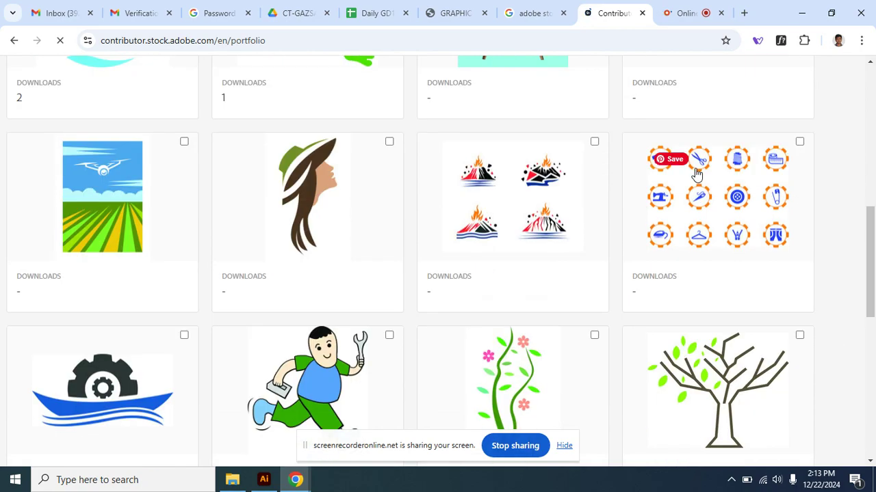
{"action": "left_click_drag", "start_coordinate": [869, 230], "coordinate": [873, 85]}
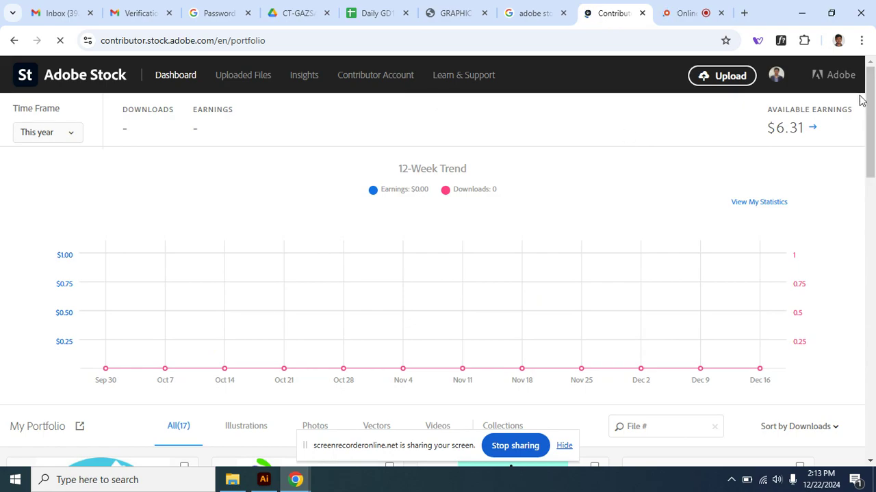
{"action": "left_click_drag", "start_coordinate": [867, 102], "coordinate": [835, 85]}
{"action": "left_click_drag", "start_coordinate": [870, 146], "coordinate": [823, 141]}
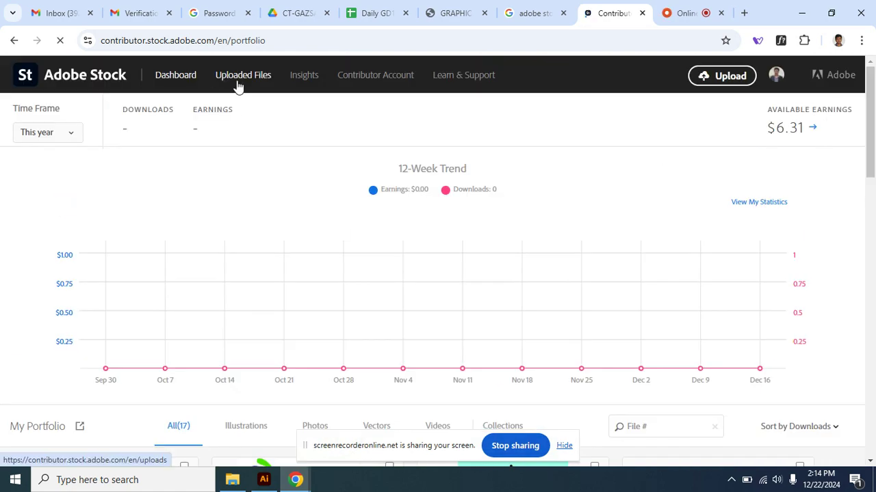
Step: View the profile and address details on the Contributor Account page and return to the Dashboard
{"action": "left_click", "coordinate": [374, 75]}
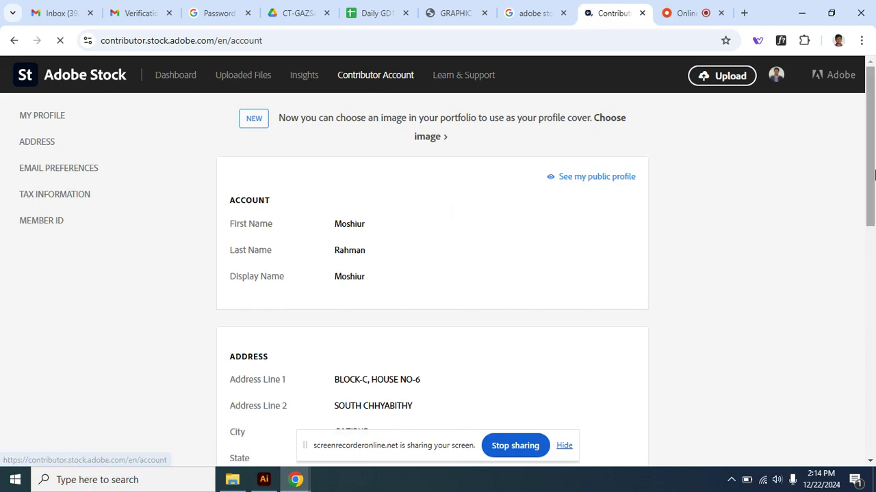
{"action": "left_click_drag", "start_coordinate": [872, 152], "coordinate": [870, 116]}
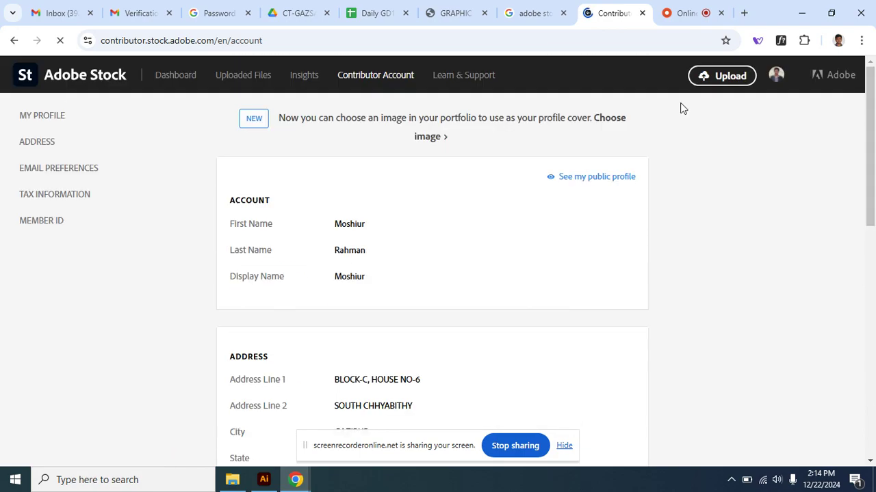
{"action": "left_click", "coordinate": [173, 77]}
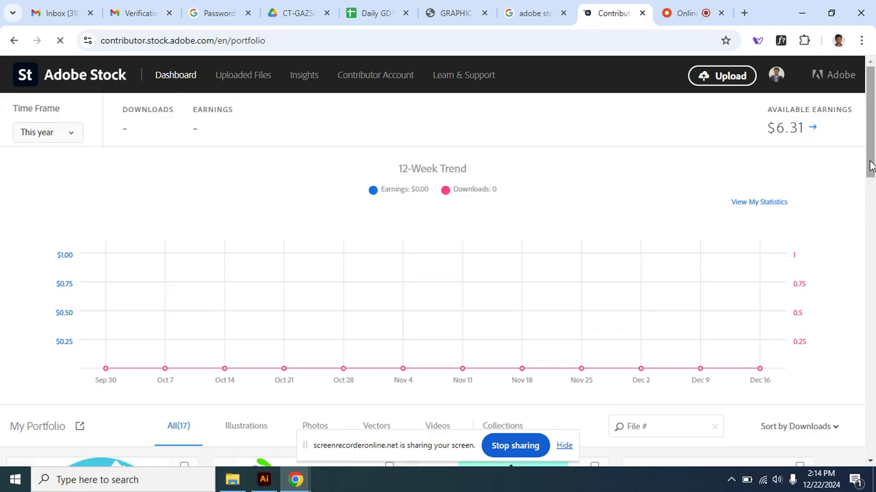
Step: Open the Upload page for submitting files and view the Transparent PNG requirements
{"action": "left_click_drag", "start_coordinate": [870, 166], "coordinate": [865, 130]}
{"action": "left_click_drag", "start_coordinate": [871, 173], "coordinate": [872, 146]}
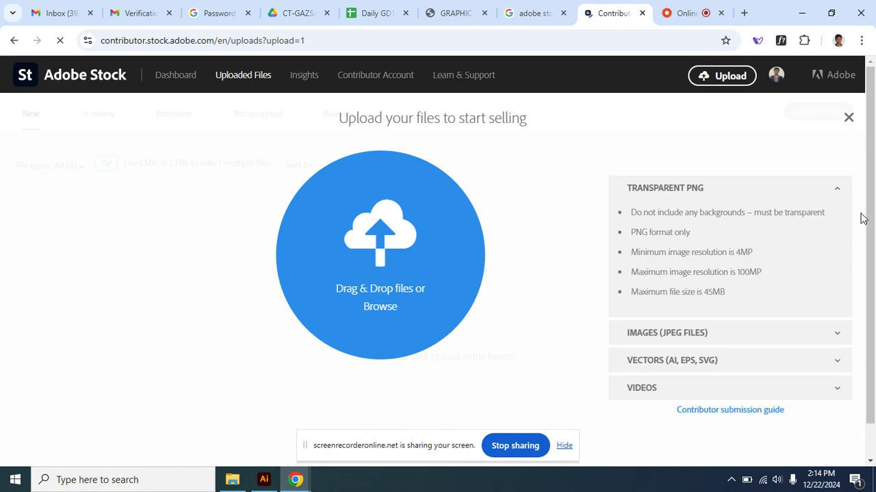
{"action": "left_click_drag", "start_coordinate": [869, 218], "coordinate": [873, 250]}
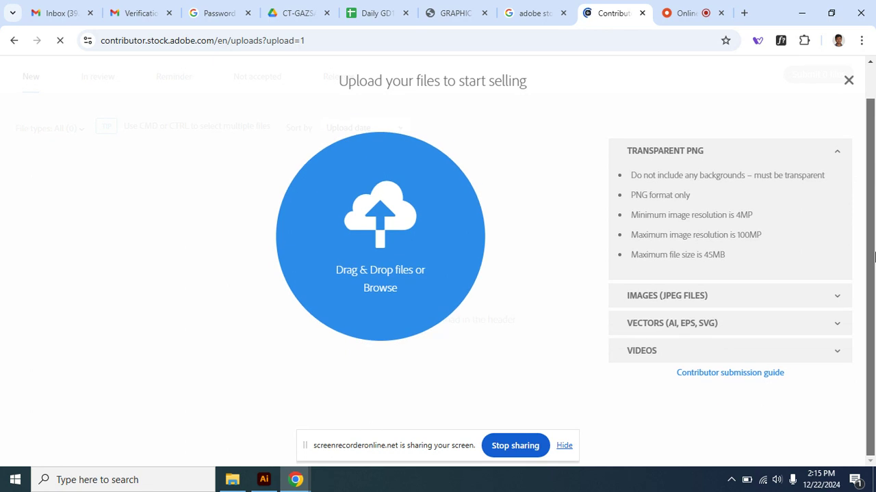
Step: Switch to Illustrator and open logo my way 11.ai from the markrtplace work 3 folder on Local Disk (D:)
{"action": "left_click", "coordinate": [263, 480]}
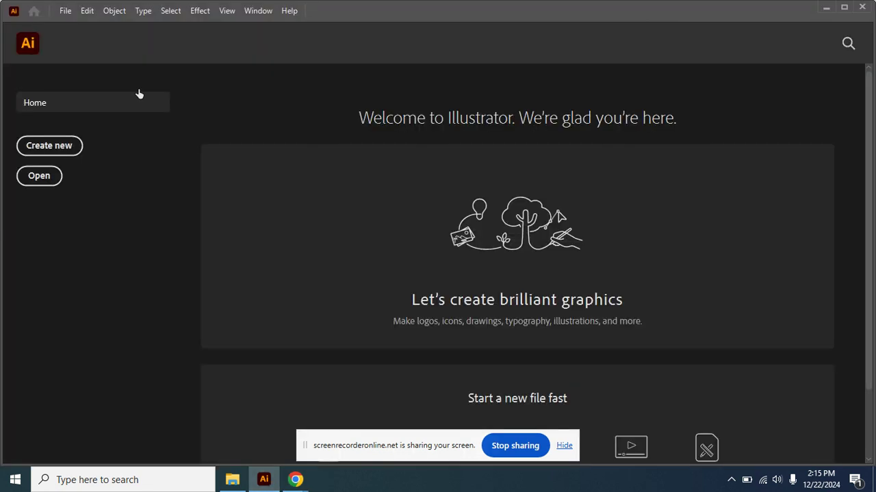
{"action": "left_click", "coordinate": [65, 11]}
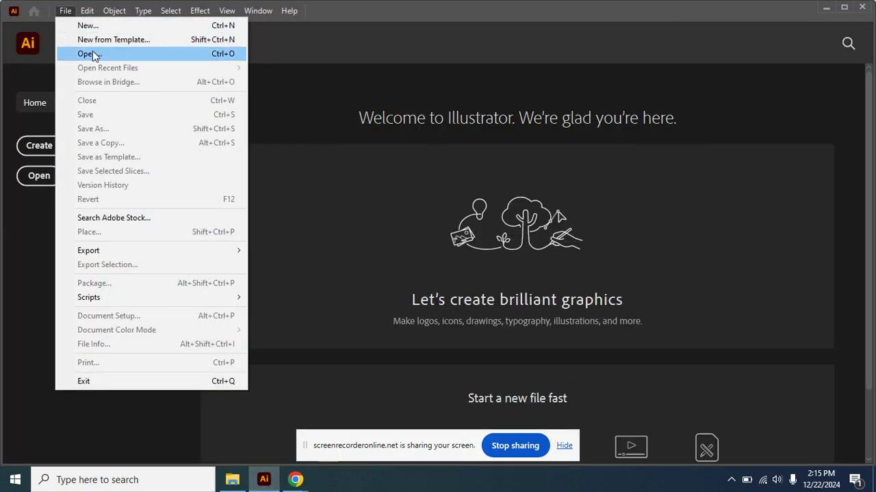
{"action": "left_click", "coordinate": [94, 54]}
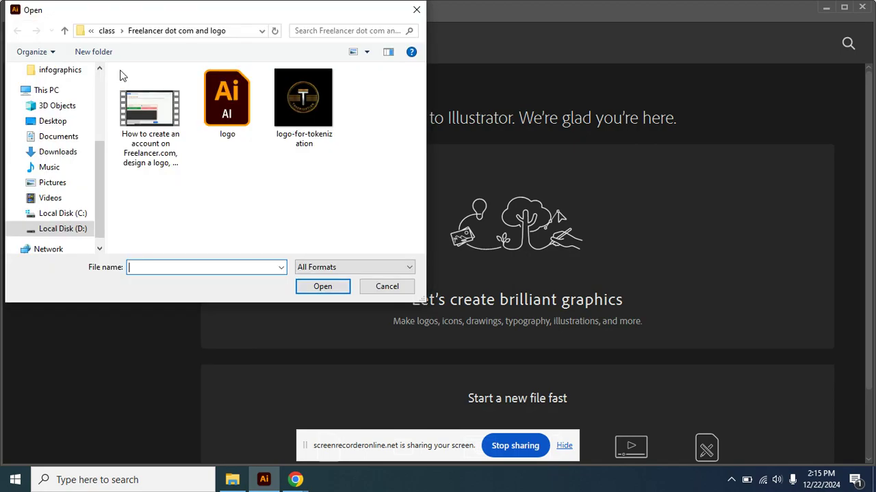
{"action": "scroll", "coordinate": [100, 176], "scroll_direction": "down", "scroll_amount": 1}
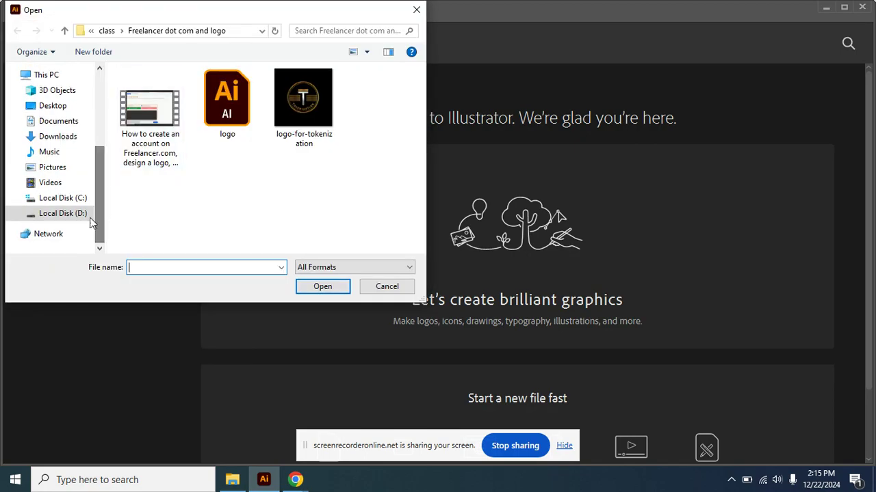
{"action": "left_click", "coordinate": [63, 214]}
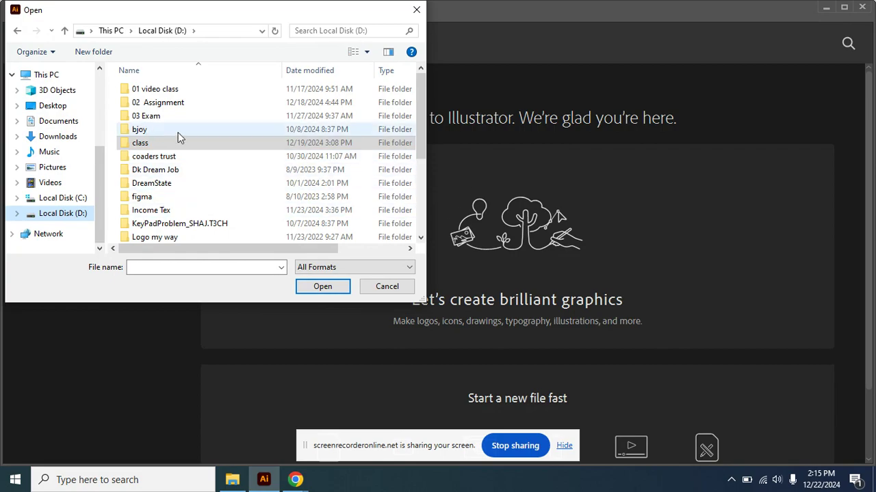
{"action": "left_click_drag", "start_coordinate": [419, 129], "coordinate": [423, 212]}
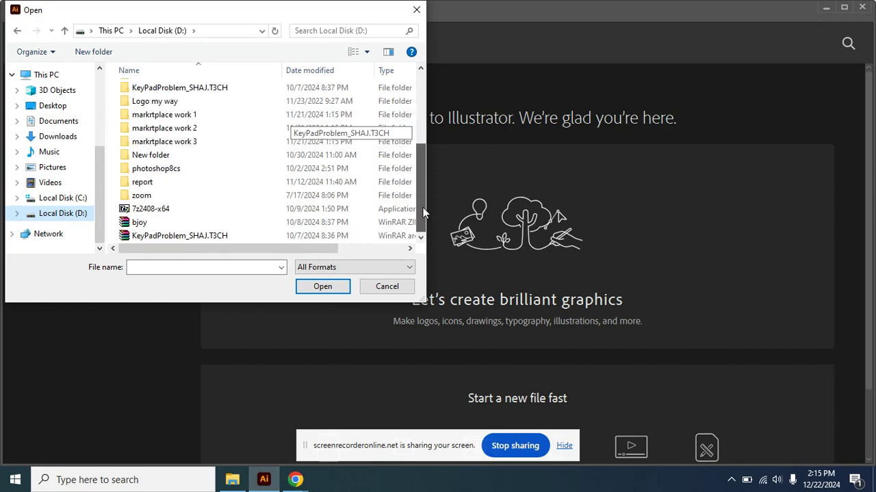
{"action": "double_click", "coordinate": [211, 141]}
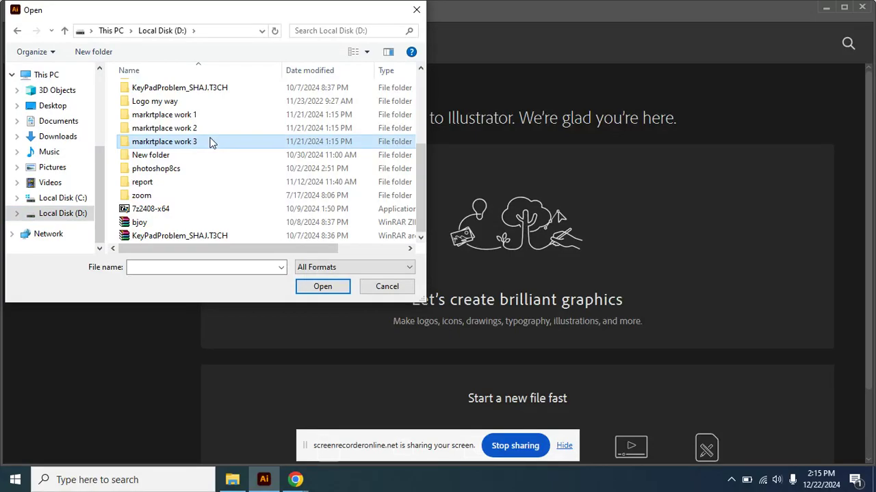
{"action": "double_click", "coordinate": [183, 145]}
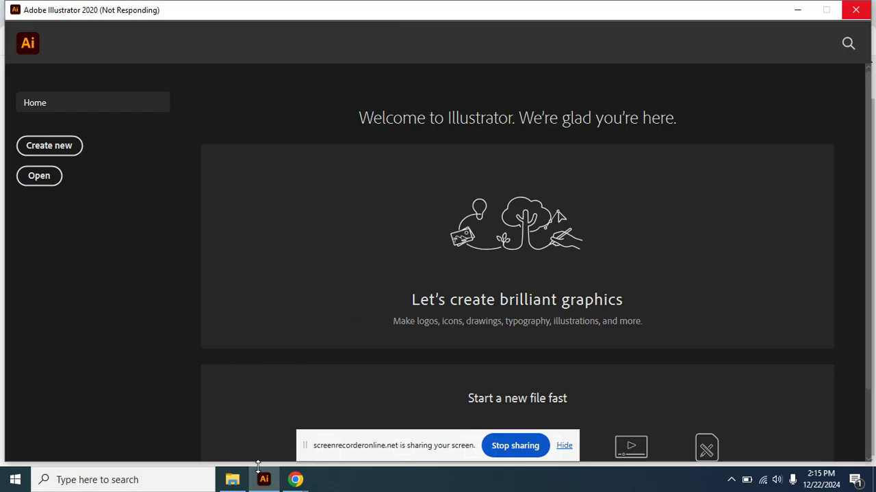
Step: Switch back to the Adobe Stock upload page in Chrome and expand the requirements for Vectors (AI, EPS, SVG)
{"action": "left_click", "coordinate": [283, 487]}
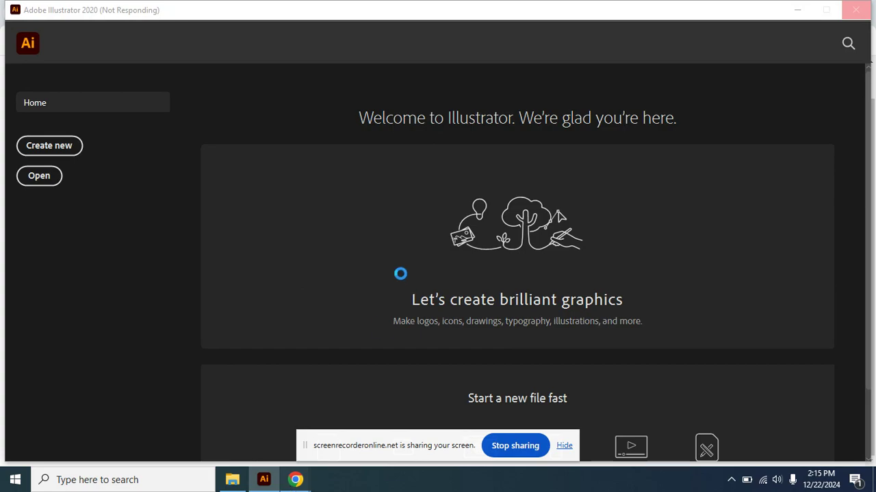
{"action": "left_click", "coordinate": [295, 480]}
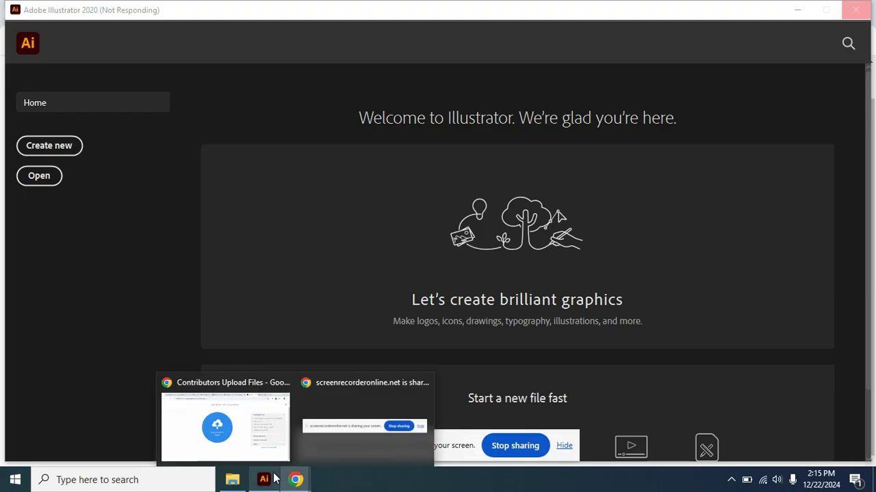
{"action": "left_click", "coordinate": [244, 446]}
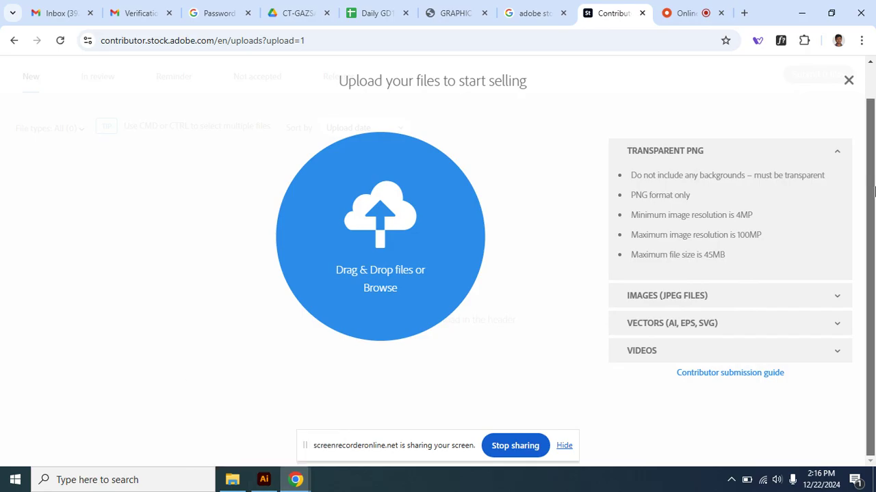
{"action": "left_click", "coordinate": [726, 331]}
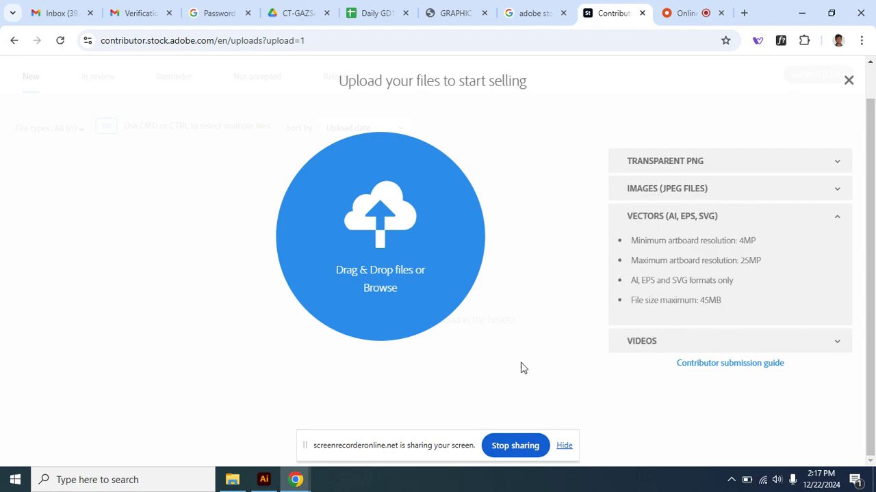
Step: Return to Illustrator, ignore the missing linked file film-image 01.png, and dismiss the missing fonts notice without replacing any
{"action": "left_click", "coordinate": [265, 480]}
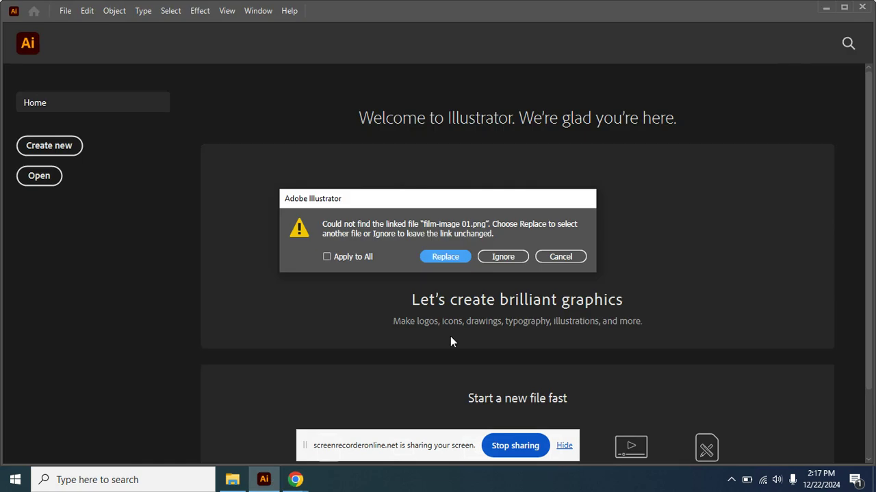
{"action": "left_click", "coordinate": [520, 259]}
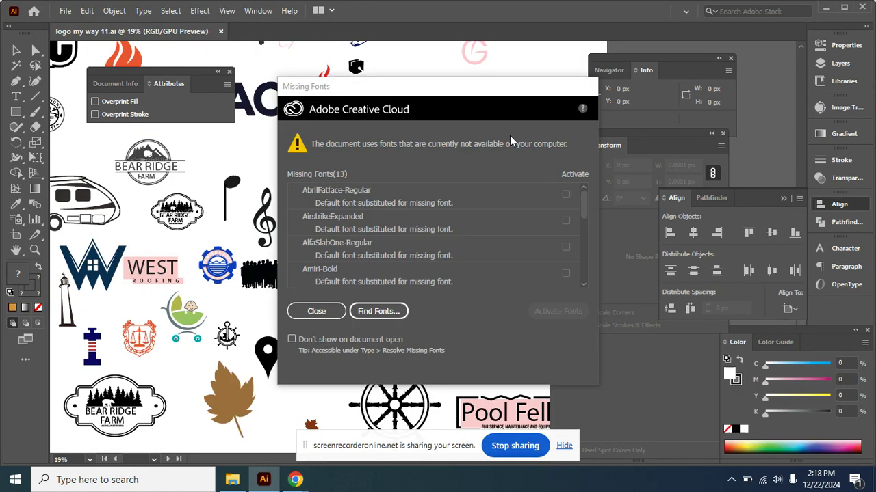
{"action": "left_click", "coordinate": [318, 312]}
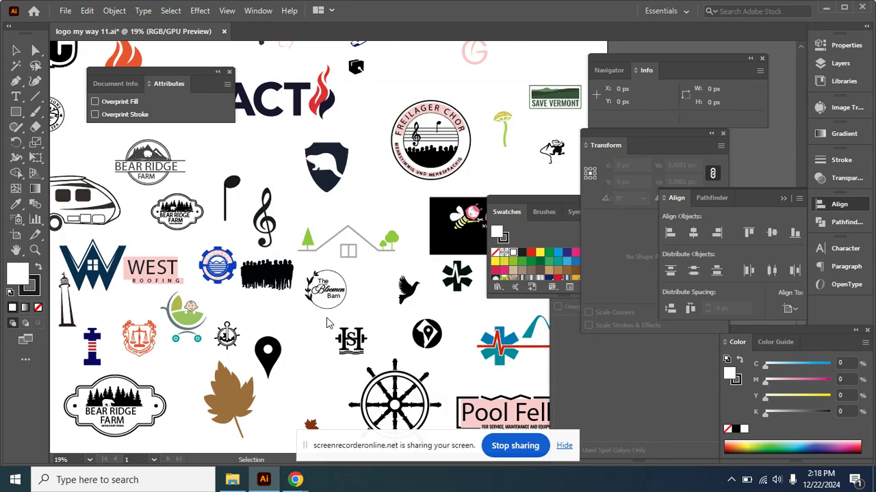
Step: Hide the panels, then select and copy the hiker-on-mountain logo from the collection in logo my way 11.ai
{"action": "scroll", "coordinate": [328, 327], "scroll_direction": "up", "scroll_amount": 2}
{"action": "key", "text": "Tab"}
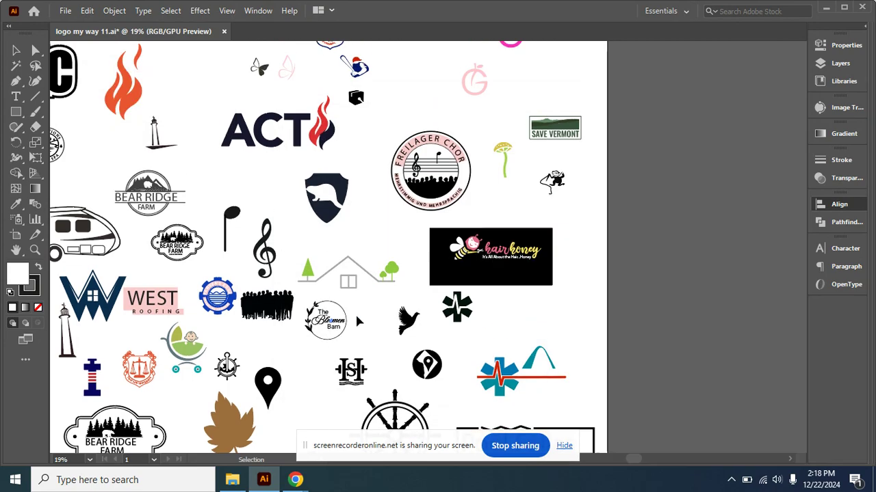
{"action": "left_click_drag", "start_coordinate": [318, 342], "coordinate": [399, 336]}
{"action": "scroll", "coordinate": [394, 333], "scroll_direction": "left", "scroll_amount": 4}
{"action": "scroll", "coordinate": [394, 332], "scroll_direction": "left", "scroll_amount": 1}
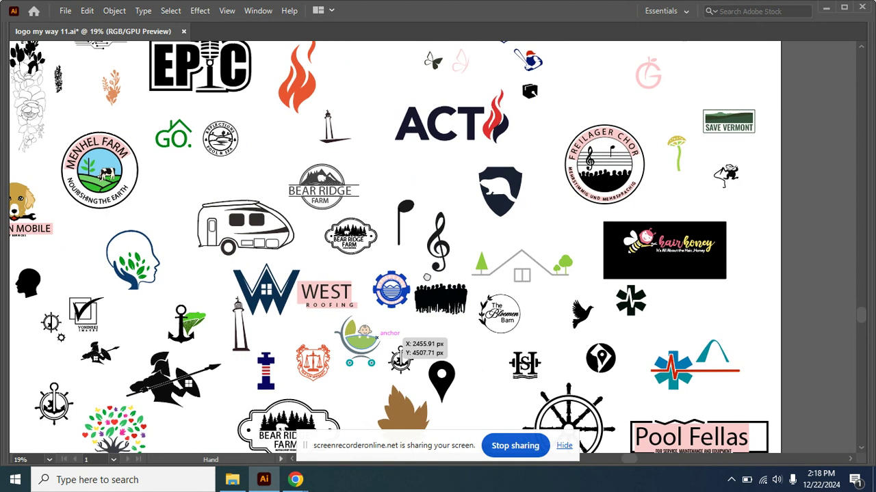
{"action": "left_click_drag", "start_coordinate": [427, 275], "coordinate": [442, 280]}
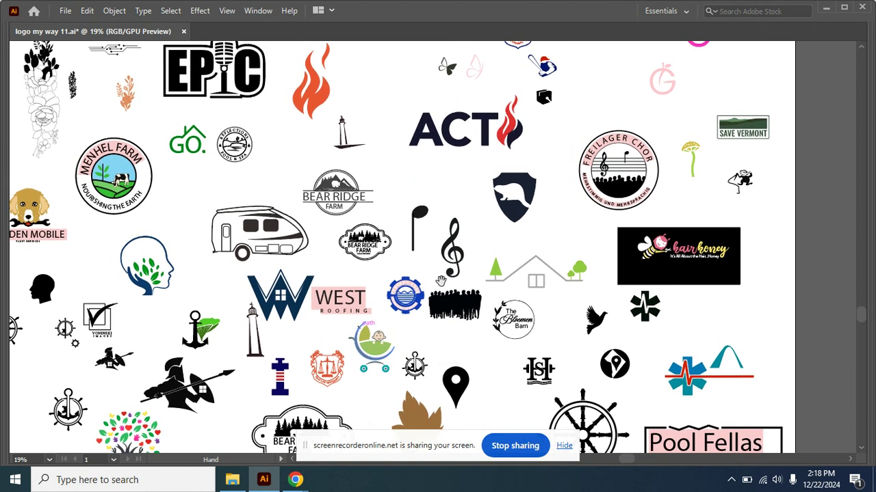
{"action": "left_click_drag", "start_coordinate": [495, 191], "coordinate": [527, 263]}
{"action": "left_click_drag", "start_coordinate": [356, 157], "coordinate": [476, 224]}
{"action": "left_click_drag", "start_coordinate": [397, 158], "coordinate": [412, 175]}
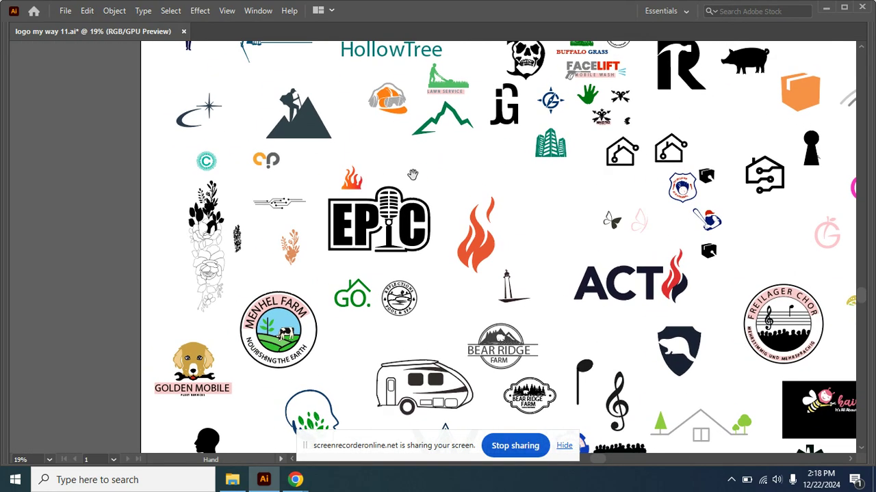
{"action": "left_click_drag", "start_coordinate": [368, 142], "coordinate": [418, 191]}
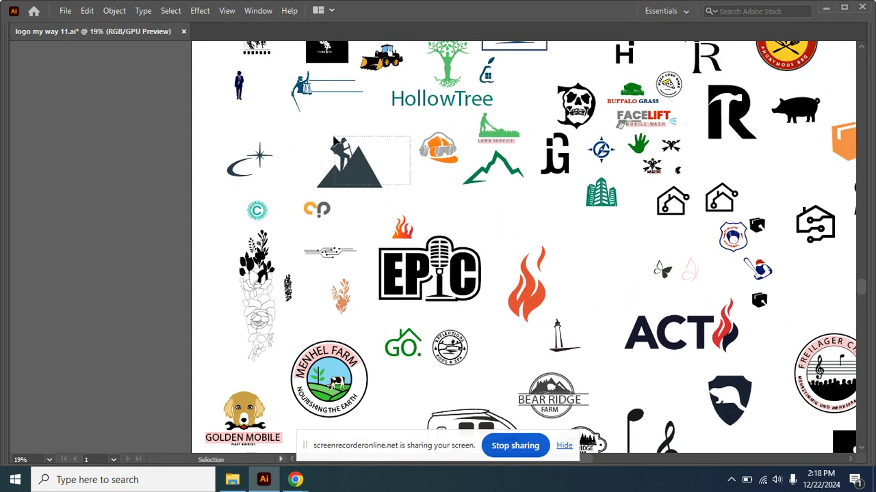
{"action": "left_click", "coordinate": [338, 168]}
{"action": "key", "text": "a"}
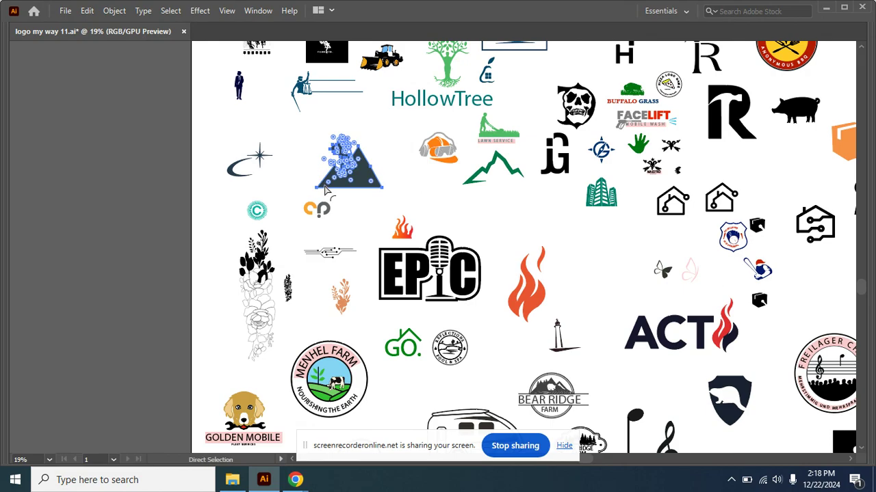
Step: Start a new document and set both its width and height to 3000 px
{"action": "left_click", "coordinate": [67, 11]}
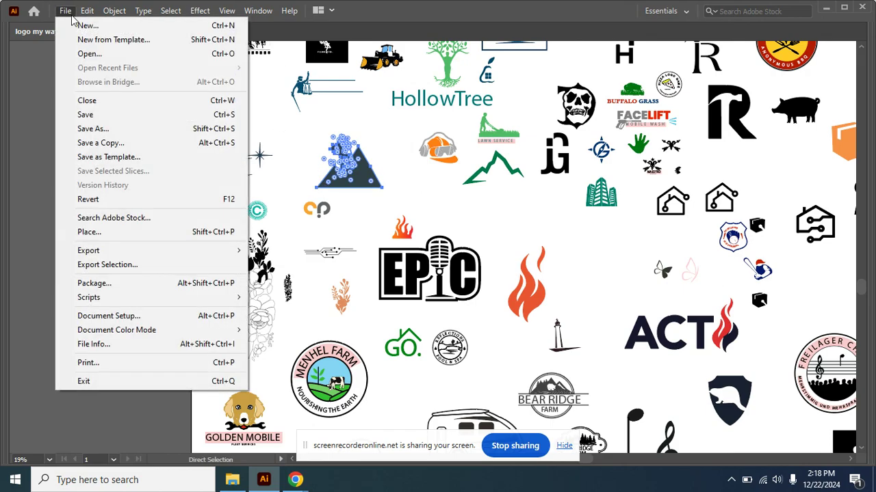
{"action": "left_click", "coordinate": [75, 28]}
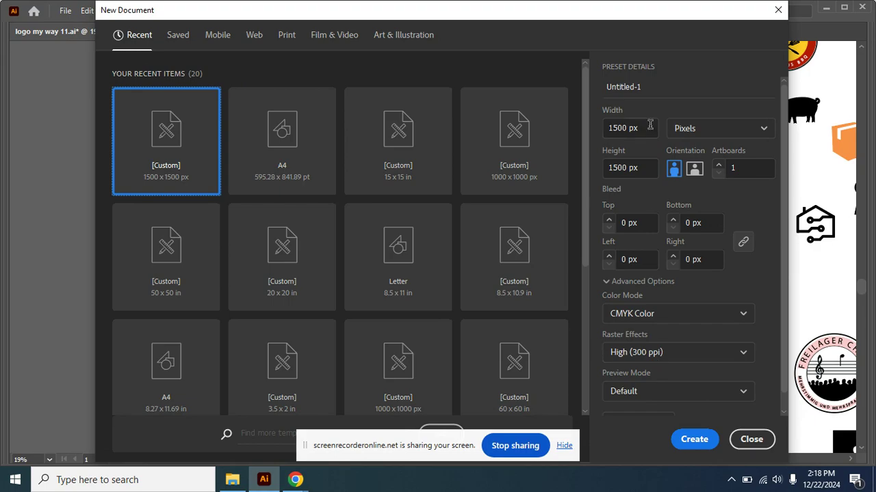
{"action": "left_click", "coordinate": [626, 128]}
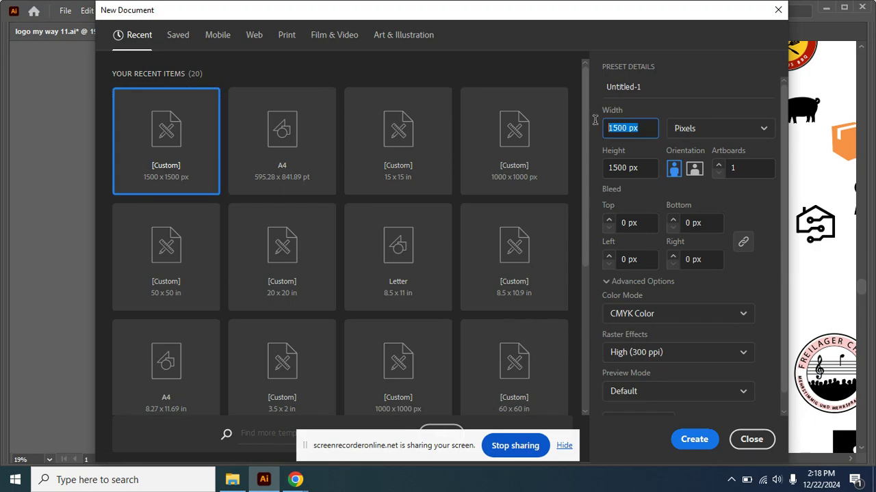
{"action": "type", "text": "25000"}
{"action": "key", "text": "BackSpace"}
{"action": "double_click", "coordinate": [649, 130]}
{"action": "type", "text": "3000"}
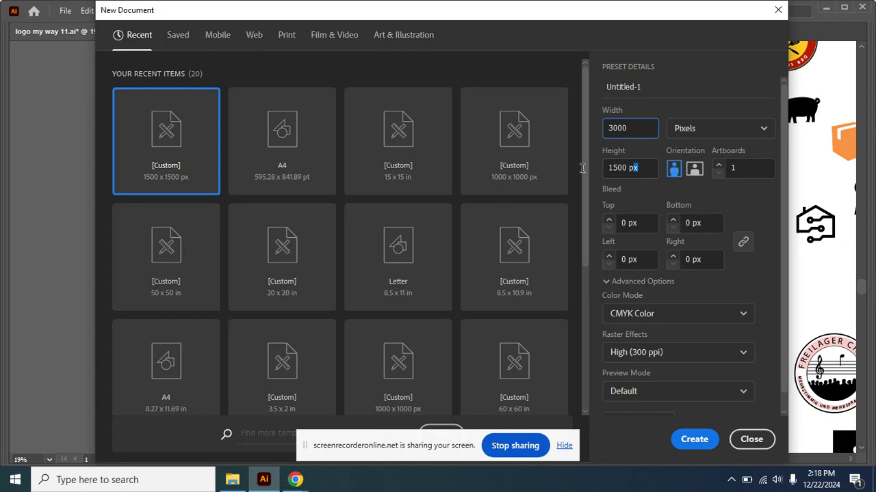
{"action": "key", "text": "Tab"}
{"action": "type", "text": "3000"}
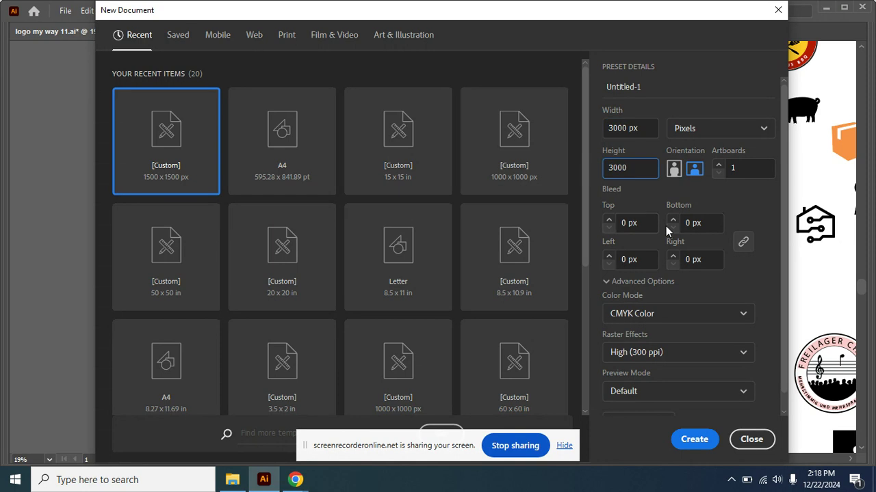
Step: Set the new document's color mode to RGB Color and create it
{"action": "left_click", "coordinate": [702, 313]}
{"action": "left_click", "coordinate": [685, 337]}
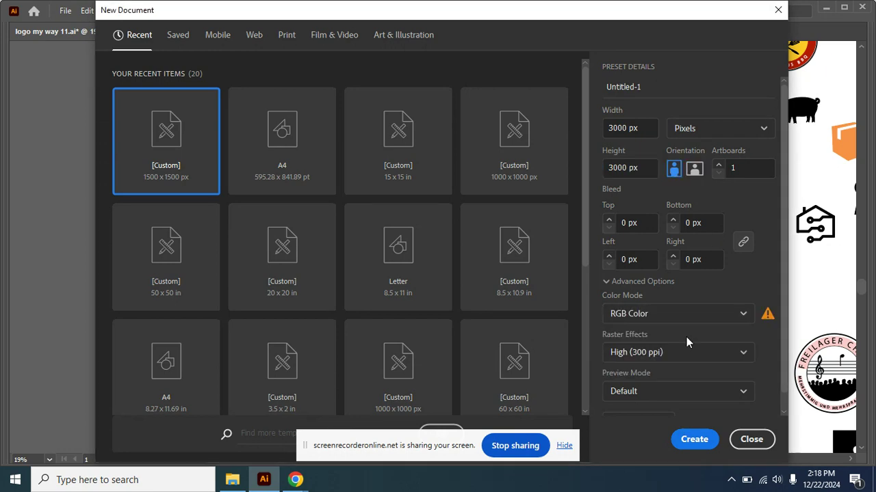
{"action": "left_click", "coordinate": [693, 440]}
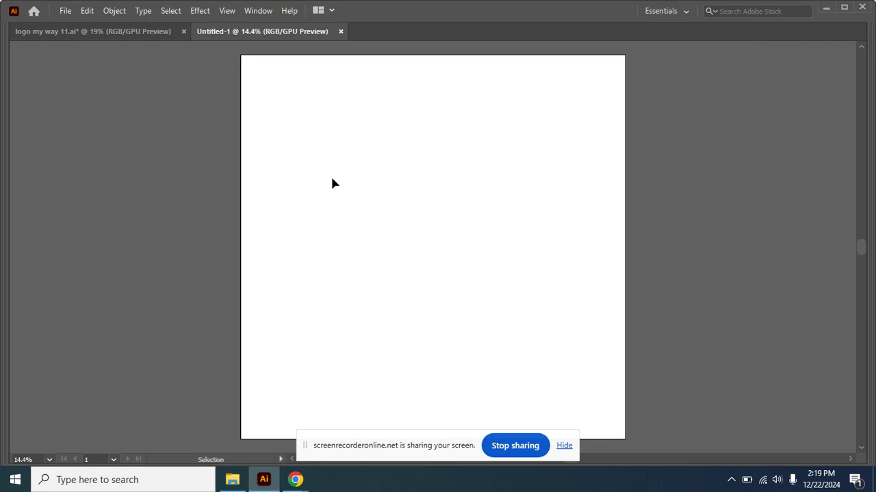
Step: Paste the hiker-on-mountain logo, enlarge it to about 2280 by 1735 px on the artboard, and show the panels
{"action": "key", "text": "ctrl+v"}
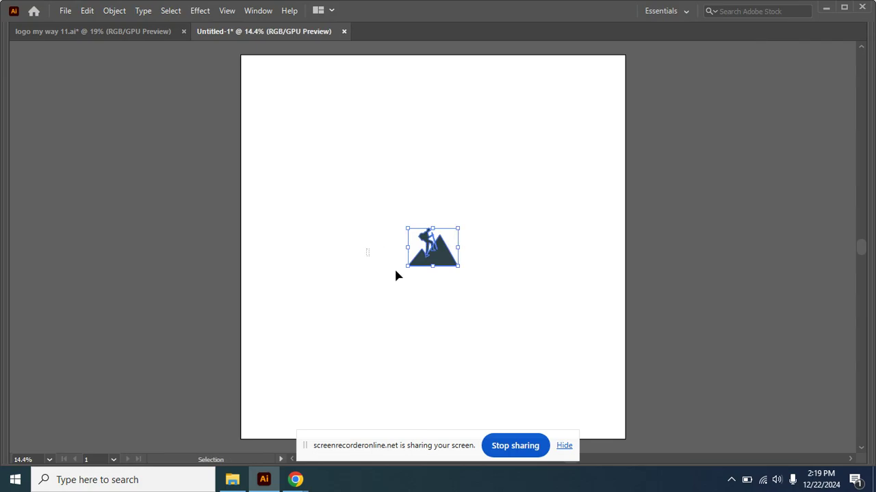
{"action": "left_click", "coordinate": [395, 272]}
{"action": "left_click_drag", "start_coordinate": [485, 273], "coordinate": [352, 187]}
{"action": "left_click_drag", "start_coordinate": [459, 268], "coordinate": [582, 376]}
{"action": "left_click", "coordinate": [600, 305]}
{"action": "key", "text": "Tab"}
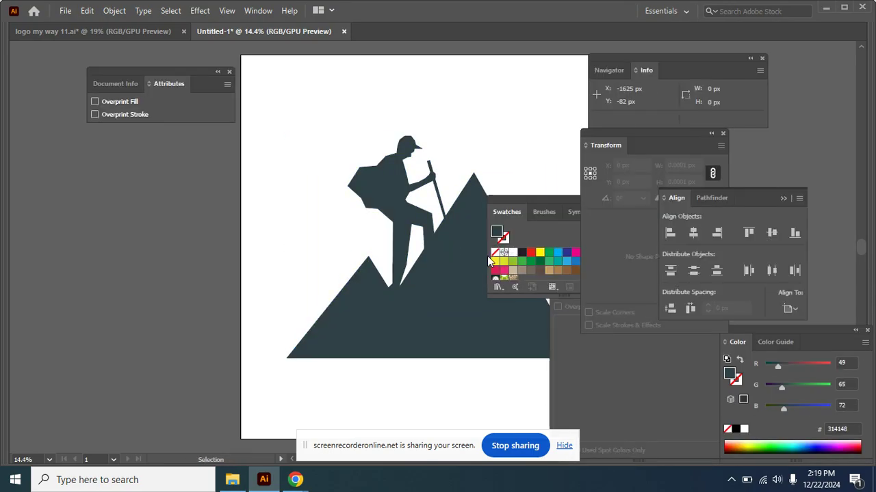
Step: Move the hiker figure away from the mountain toward the artboard's edge and ungroup it
{"action": "left_click", "coordinate": [405, 210]}
{"action": "scroll", "coordinate": [384, 198], "scroll_direction": "right", "scroll_amount": 3}
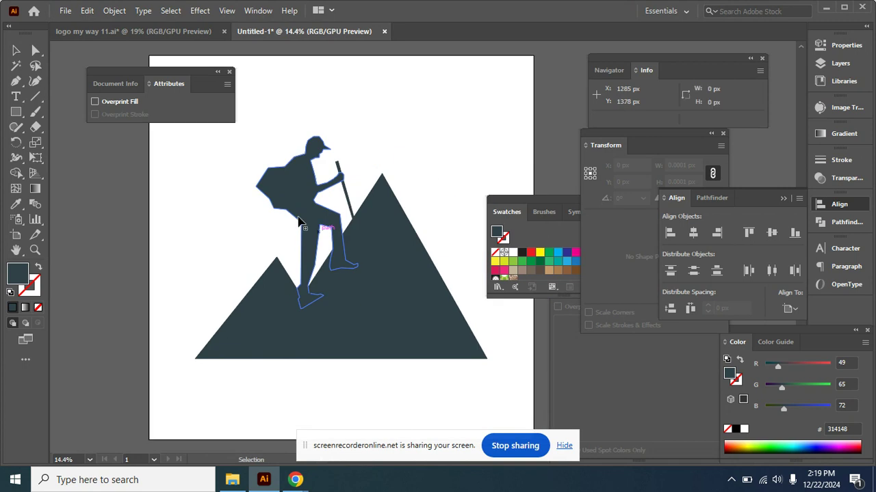
{"action": "left_click_drag", "start_coordinate": [175, 204], "coordinate": [175, 205]}
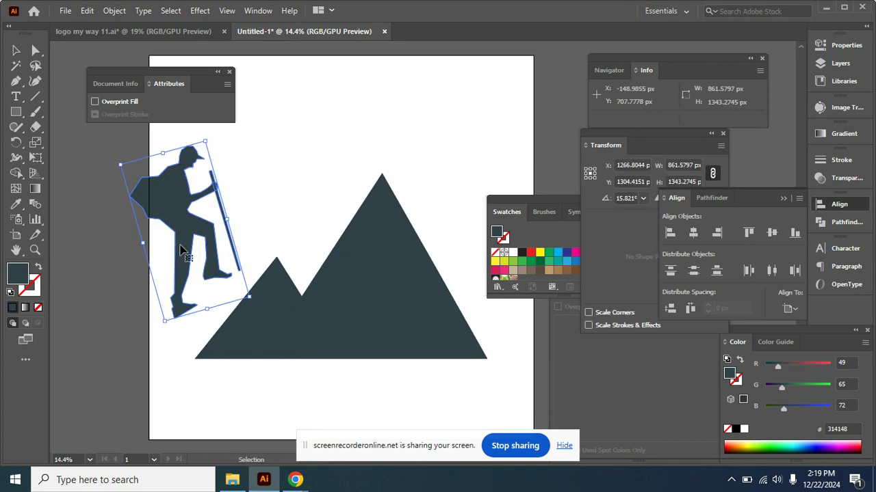
{"action": "key", "text": "a"}
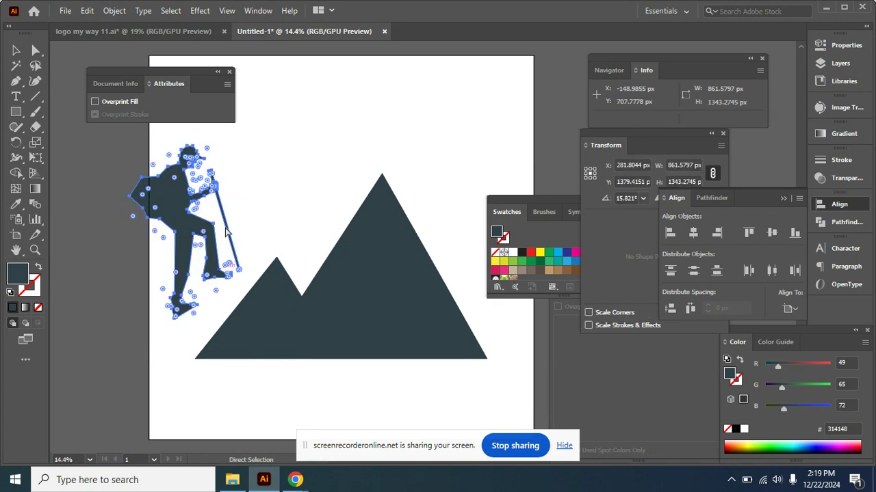
{"action": "key", "text": "v"}
{"action": "right_click", "coordinate": [183, 191]}
{"action": "left_click", "coordinate": [250, 294]}
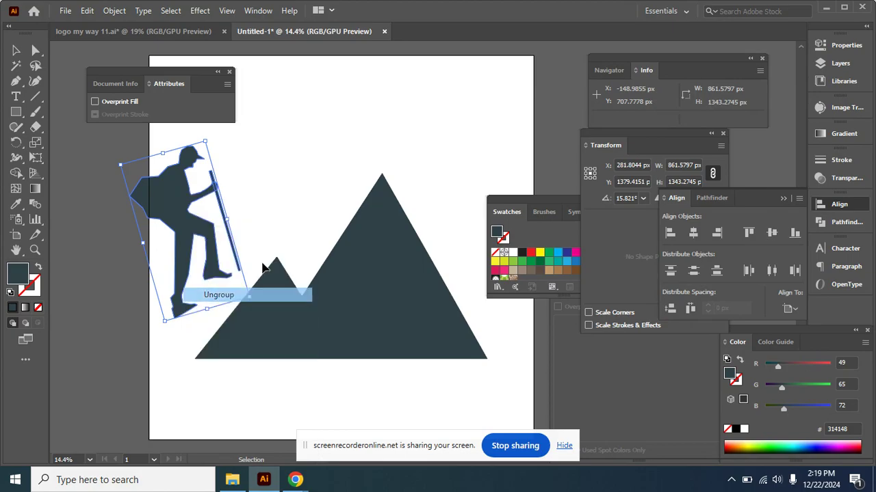
Step: Try moving the walking stick away from the hiker, then undo the stick move, the ungrouping and the hiker move
{"action": "left_click", "coordinate": [234, 207]}
{"action": "left_click_drag", "start_coordinate": [225, 221], "coordinate": [267, 195]}
{"action": "left_click", "coordinate": [393, 157]}
{"action": "key", "text": "a"}
{"action": "key", "text": "ctrl+z"}
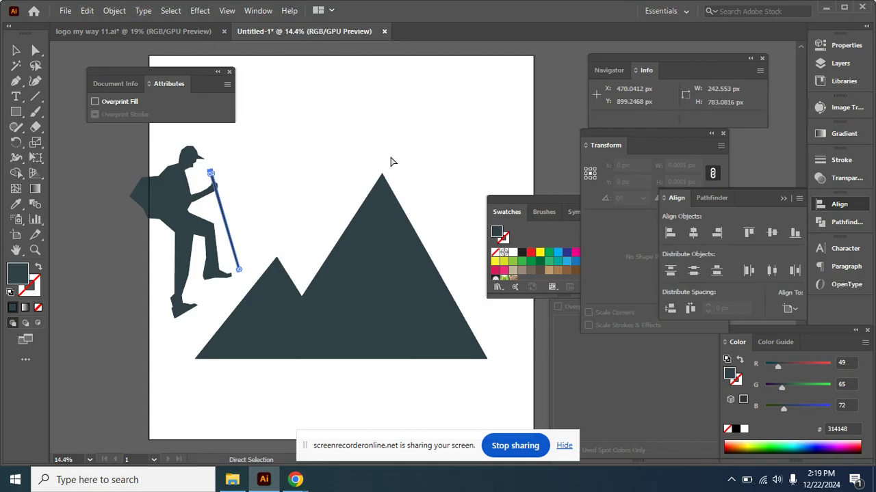
{"action": "key", "text": "ctrl+z"}
{"action": "key", "text": "ctrl+z"}
{"action": "key", "text": "v"}
{"action": "left_click", "coordinate": [392, 143]}
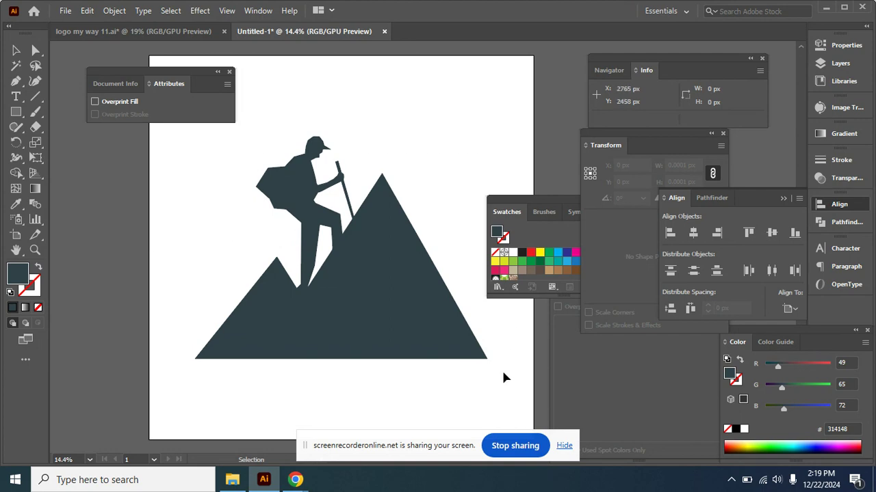
Step: Fill the whole hiker-on-mountain logo with the light blue swatch (#00aeef), deselect it, and hide the panels
{"action": "left_click_drag", "start_coordinate": [504, 377], "coordinate": [236, 165]}
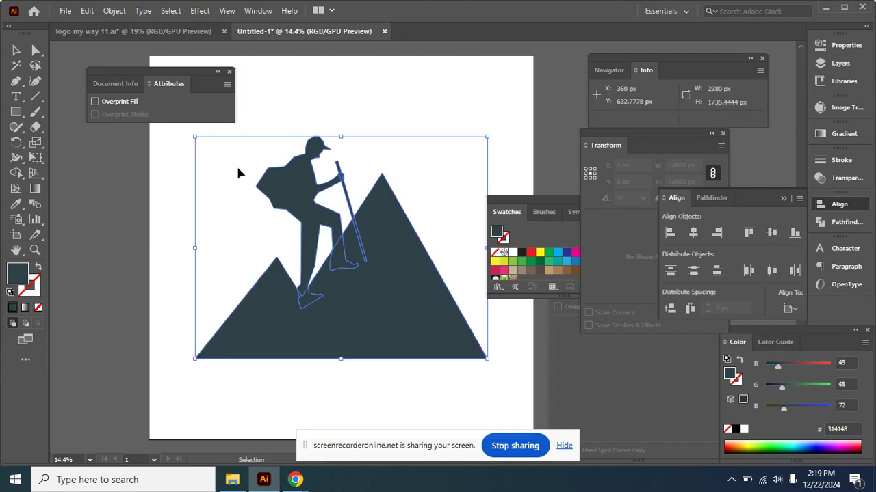
{"action": "left_click", "coordinate": [557, 253]}
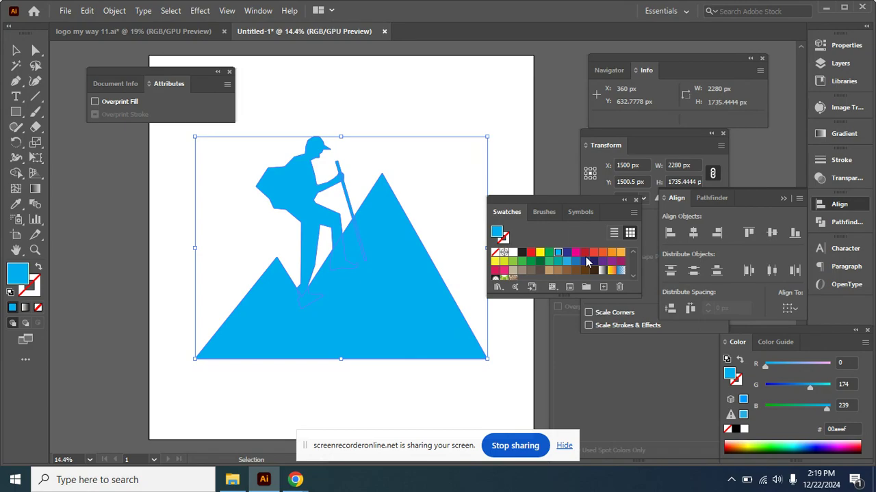
{"action": "left_click", "coordinate": [446, 113]}
{"action": "key", "text": "Tab"}
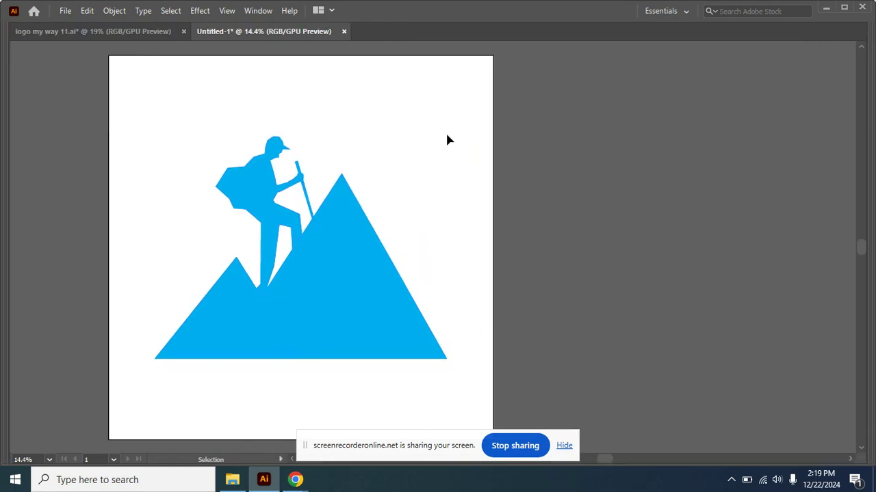
{"action": "left_click_drag", "start_coordinate": [438, 259], "coordinate": [468, 199]}
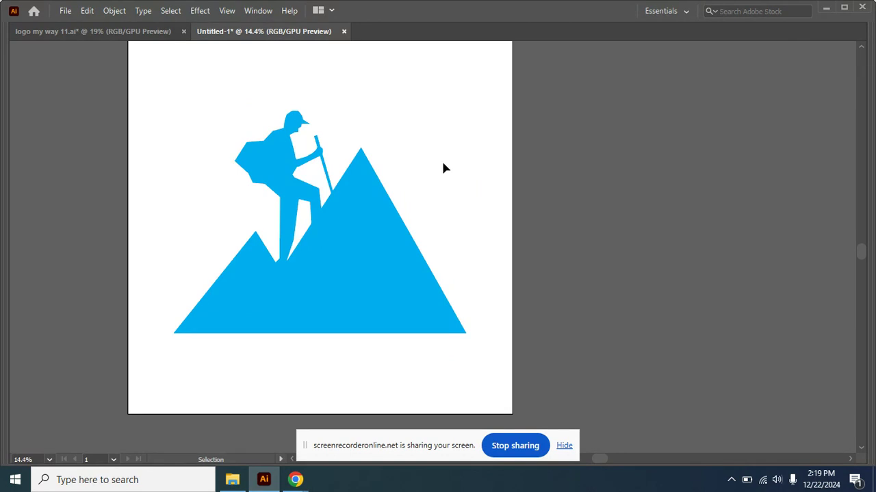
{"action": "left_click_drag", "start_coordinate": [424, 136], "coordinate": [439, 158]}
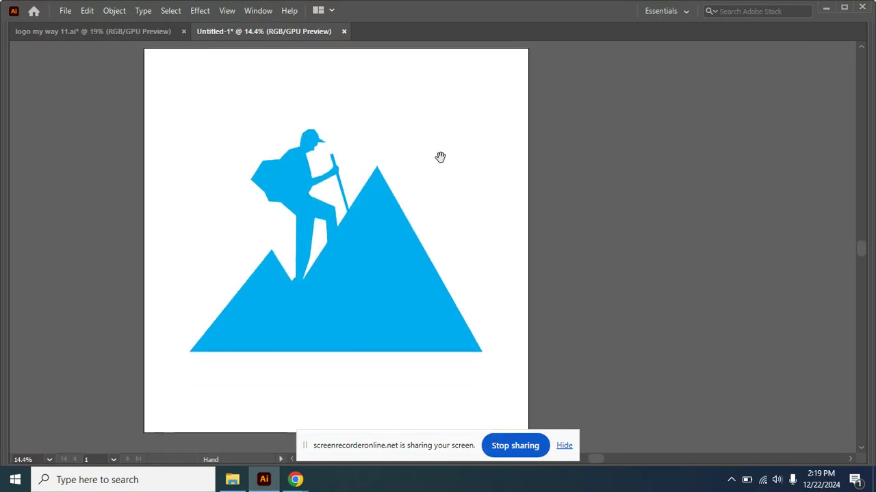
{"action": "left_click_drag", "start_coordinate": [435, 188], "coordinate": [473, 198]}
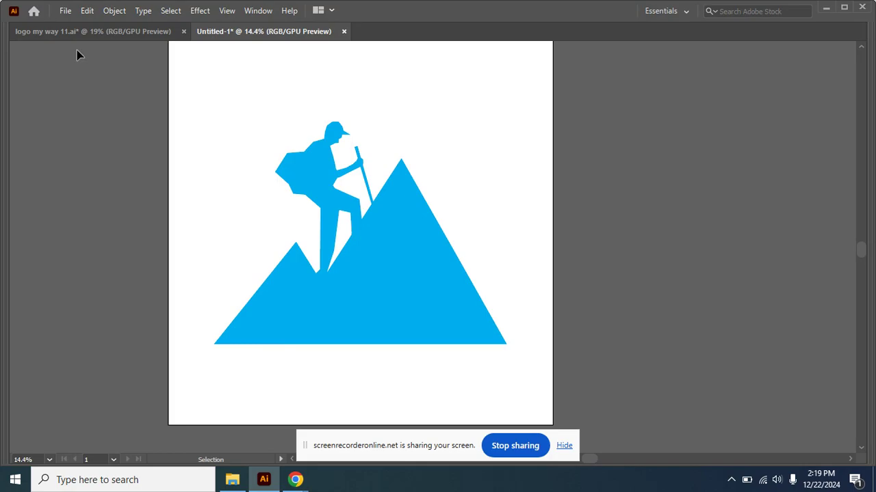
{"action": "left_click", "coordinate": [64, 11]}
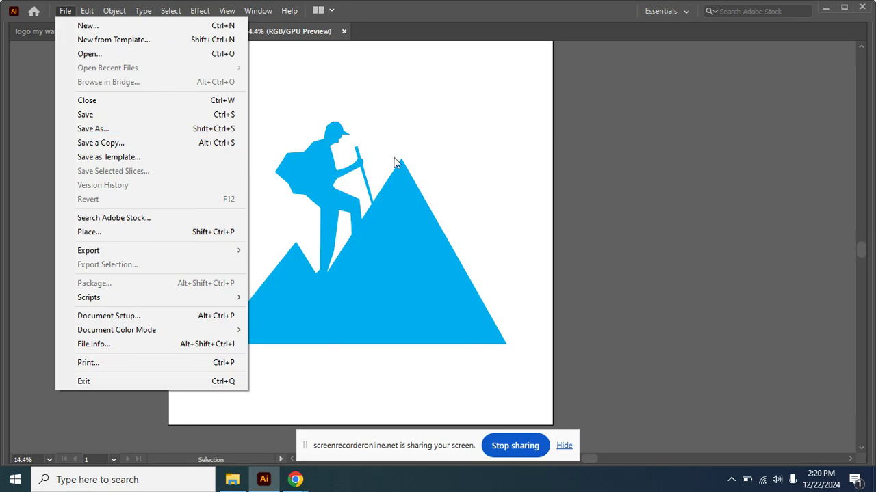
{"action": "left_click", "coordinate": [441, 156]}
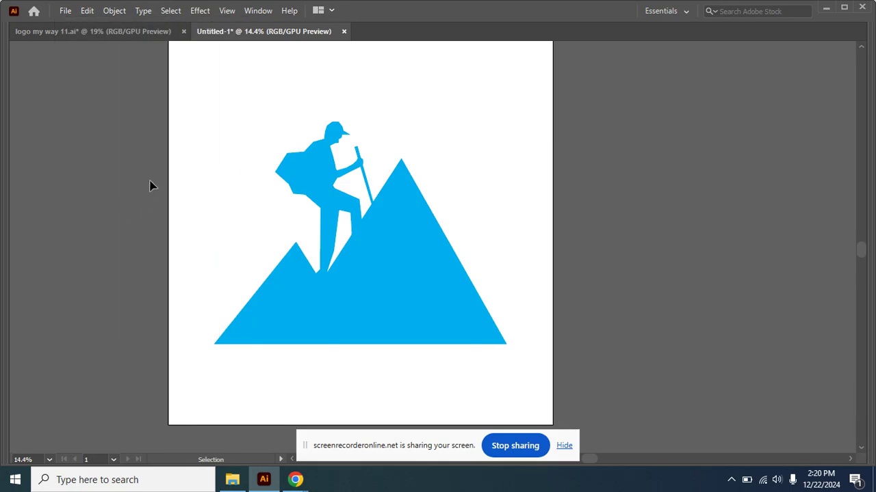
Step: Start saving the document under a new name and browse to the class folder on Local Disk (D:)
{"action": "left_click", "coordinate": [65, 11]}
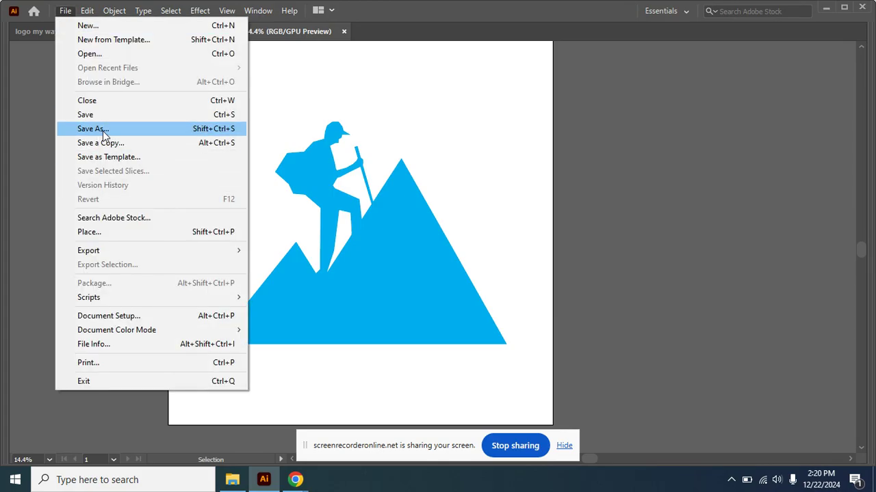
{"action": "left_click", "coordinate": [103, 134]}
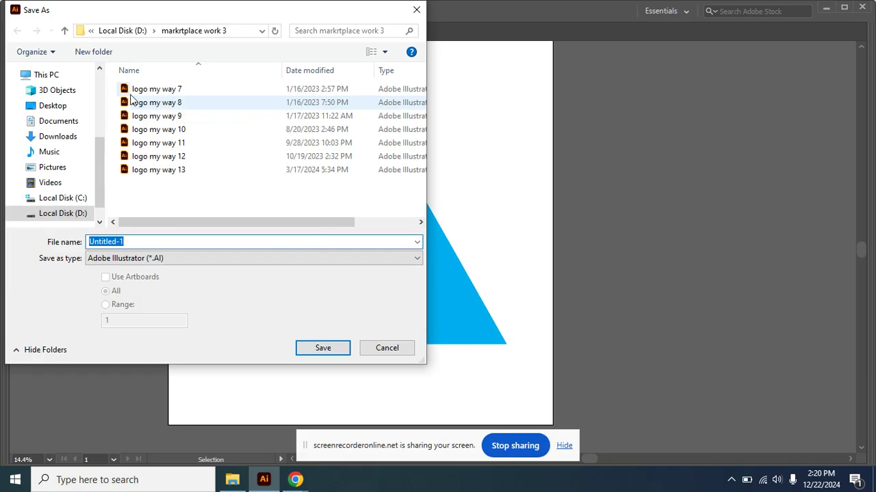
{"action": "left_click", "coordinate": [123, 31]}
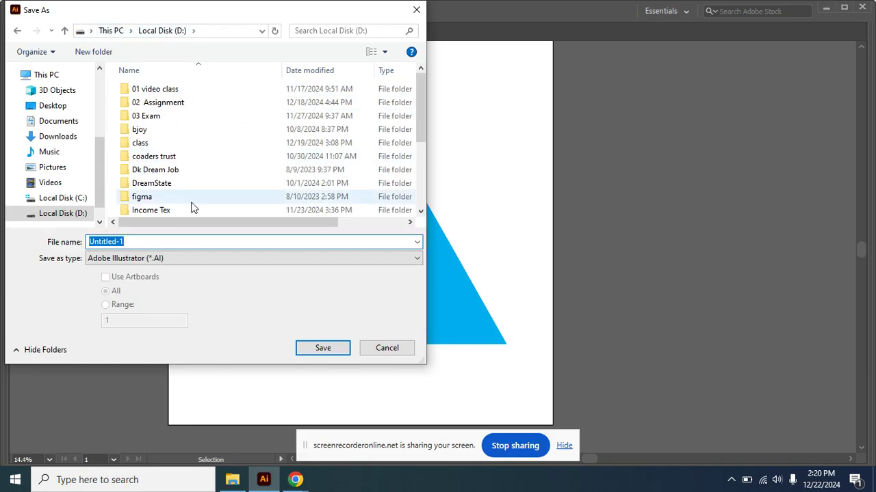
{"action": "double_click", "coordinate": [167, 142]}
Step: Create a folder named "Passive income adobe stock" inside the class folder and open it as the save location
{"action": "right_click", "coordinate": [239, 132]}
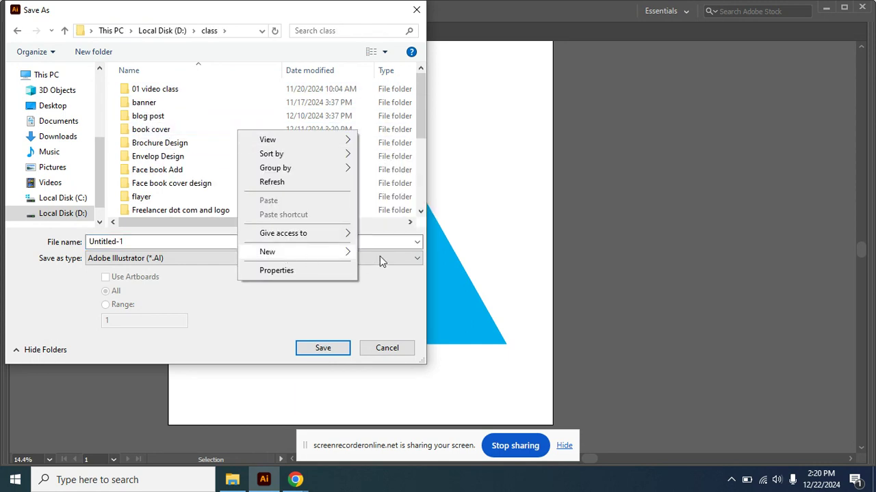
{"action": "left_click", "coordinate": [286, 253]}
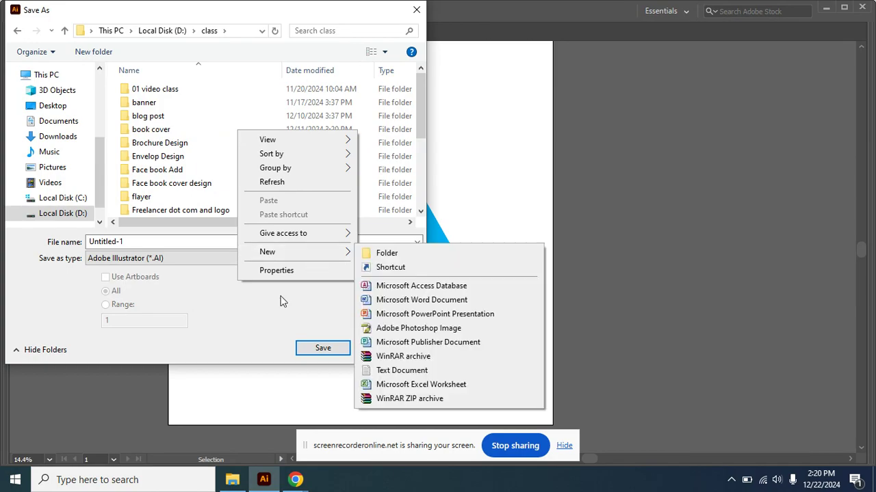
{"action": "left_click", "coordinate": [389, 256]}
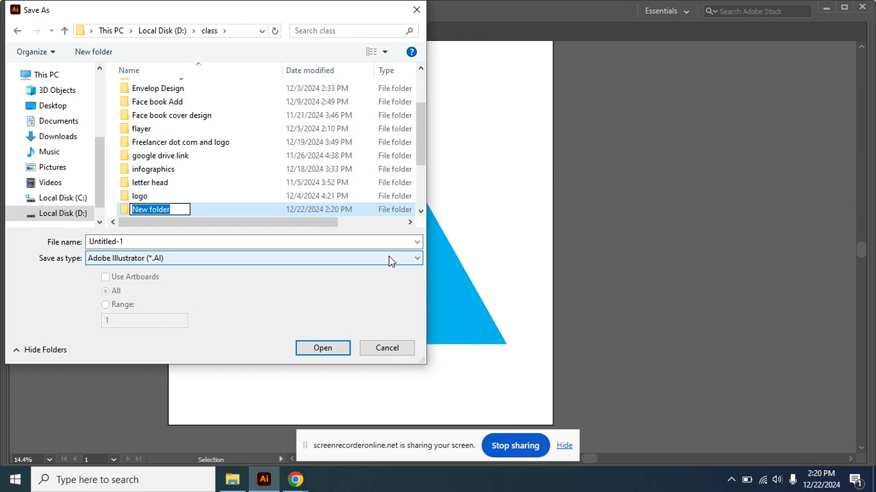
{"action": "type", "text": "Passi"}
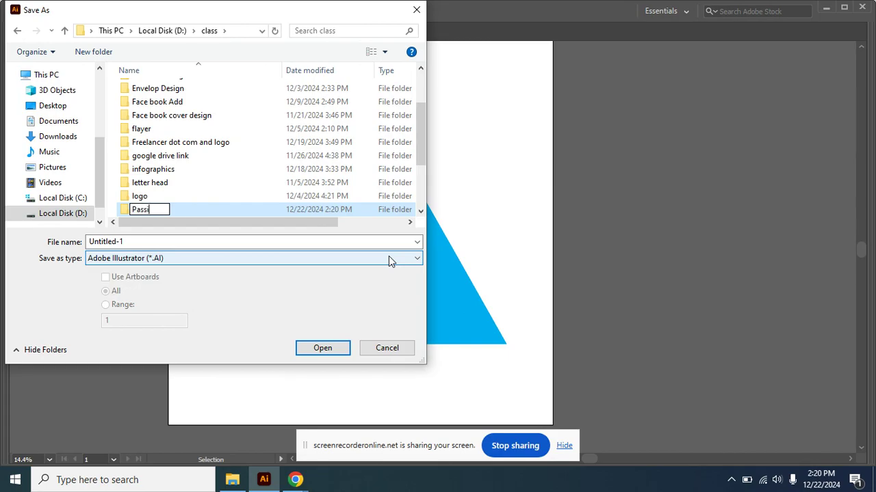
{"action": "type", "text": "ve income"}
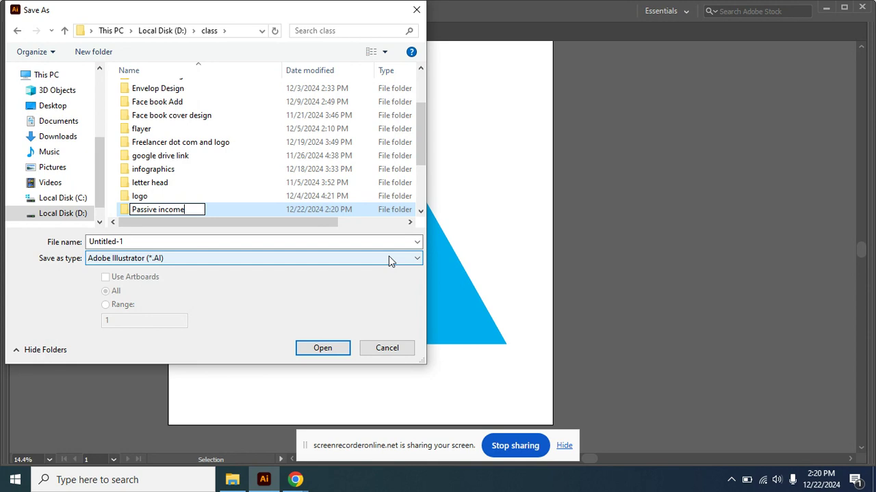
{"action": "type", "text": "adobe "}
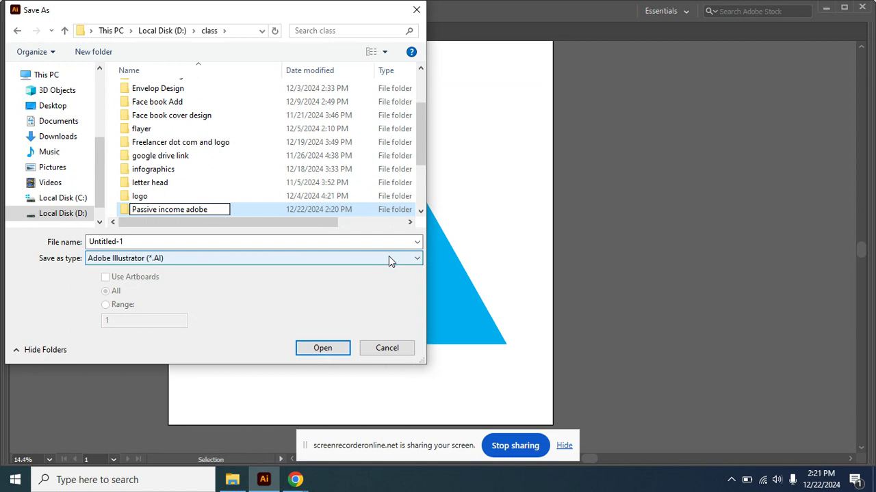
{"action": "type", "text": "stock"}
{"action": "left_click", "coordinate": [278, 208]}
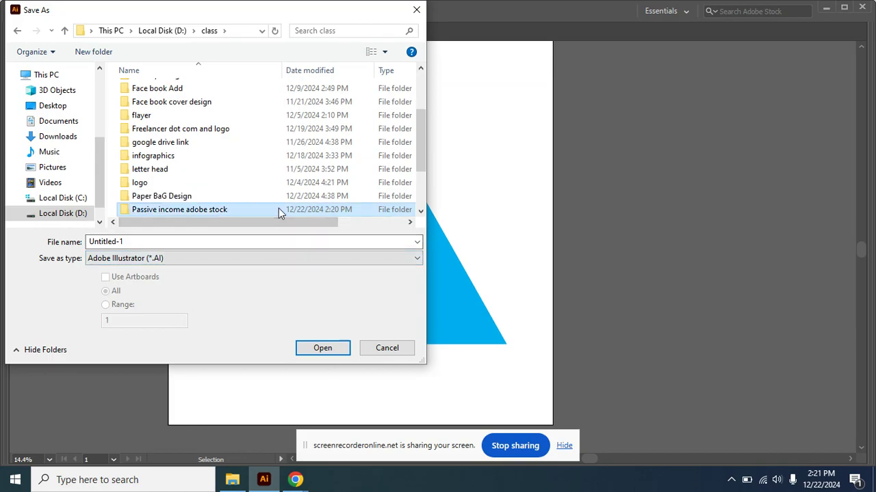
{"action": "double_click", "coordinate": [221, 209]}
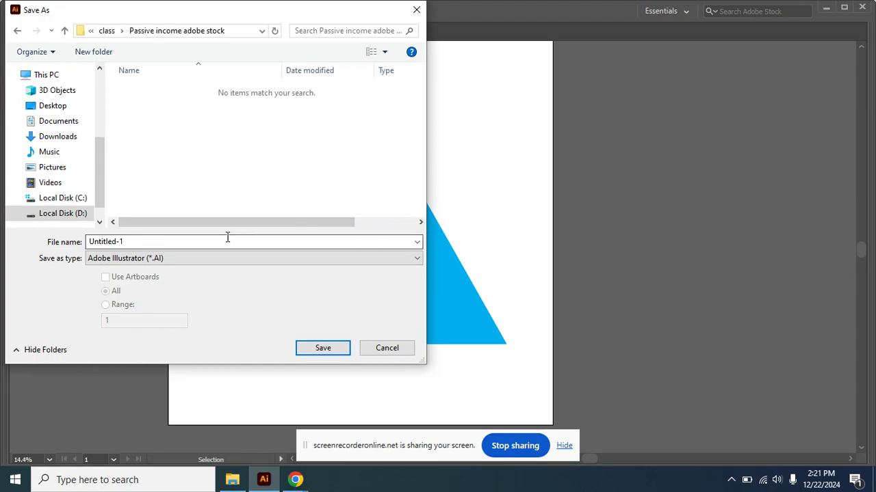
Step: Save the document as an Adobe Illustrator file named "climbing a mountain icon", keeping the Illustrator 2020 version and default options
{"action": "left_click_drag", "start_coordinate": [212, 15], "coordinate": [594, 84]}
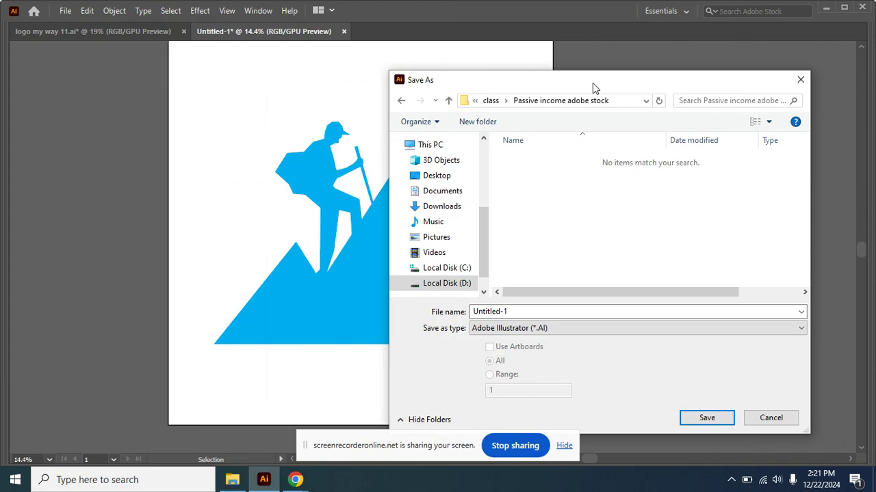
{"action": "left_click_drag", "start_coordinate": [559, 82], "coordinate": [497, 62]}
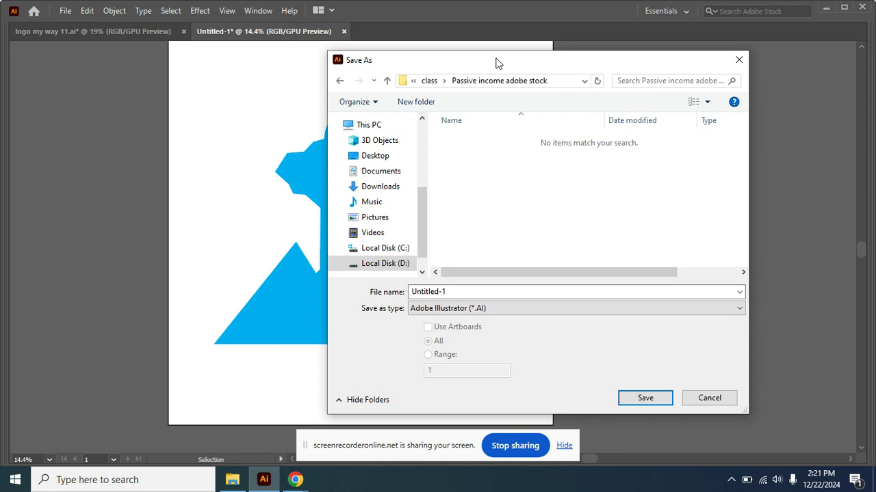
{"action": "left_click", "coordinate": [416, 291]}
{"action": "left_click_drag", "start_coordinate": [412, 291], "coordinate": [449, 292]}
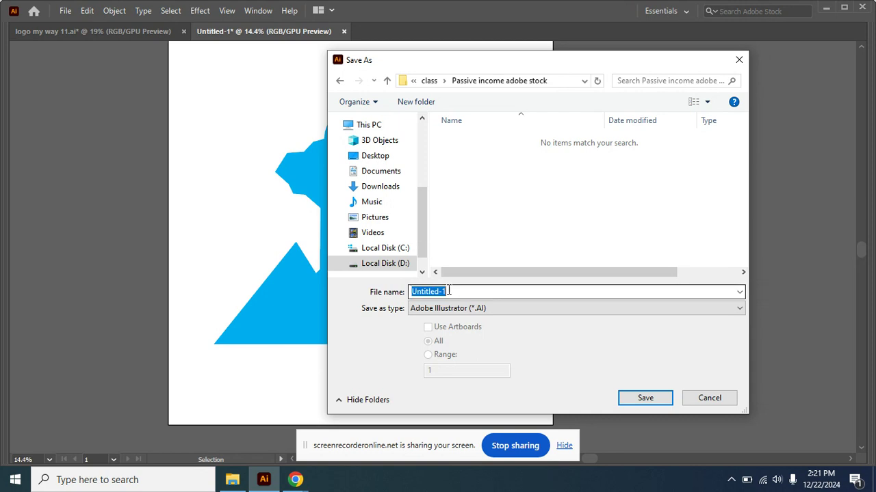
{"action": "left_click_drag", "start_coordinate": [478, 67], "coordinate": [681, 77]}
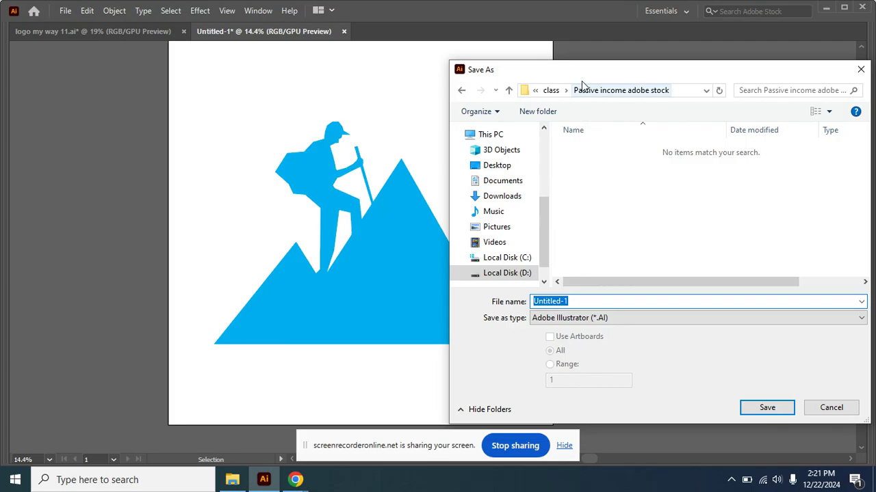
{"action": "left_click_drag", "start_coordinate": [590, 72], "coordinate": [571, 70]}
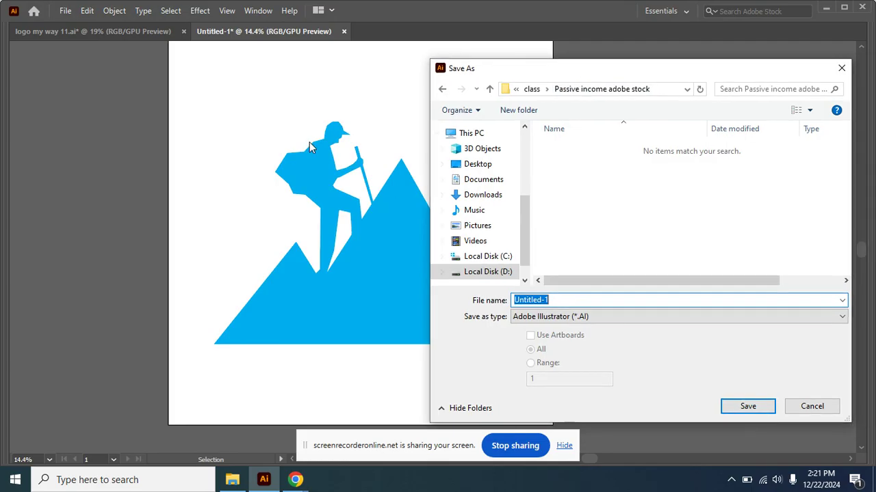
{"action": "left_click_drag", "start_coordinate": [637, 69], "coordinate": [656, 68]}
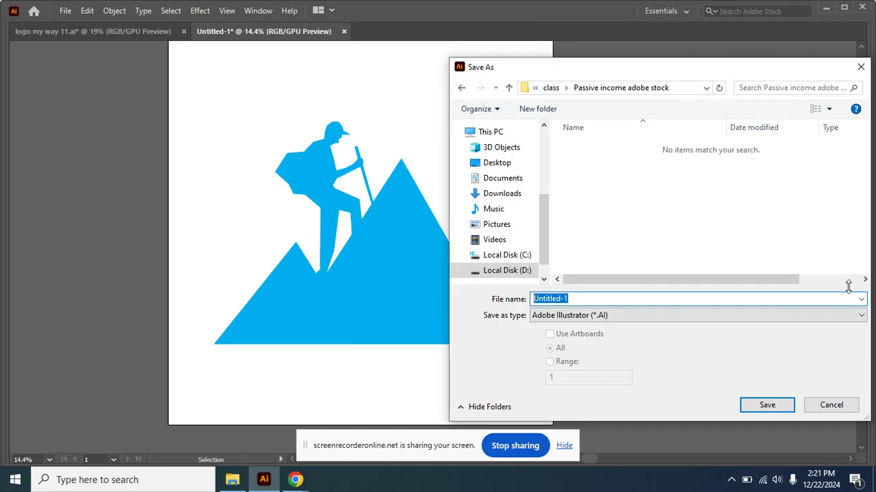
{"action": "type", "text": "clim"}
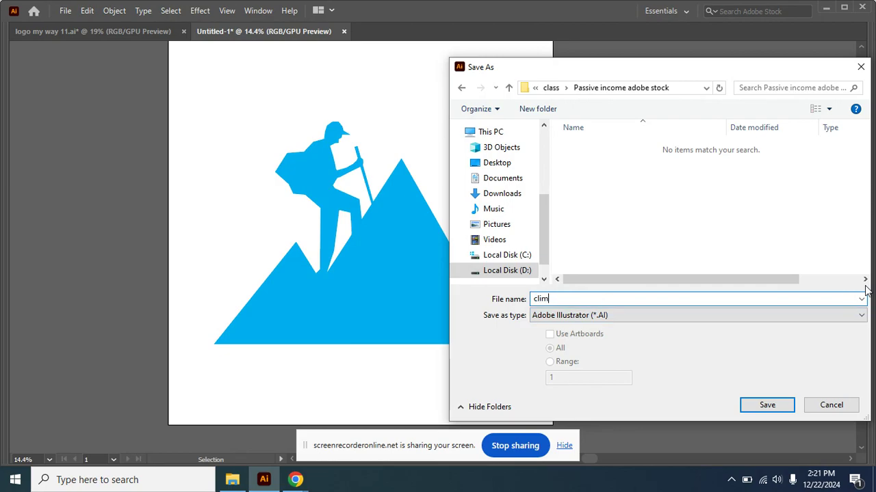
{"action": "type", "text": "bing a mountai"}
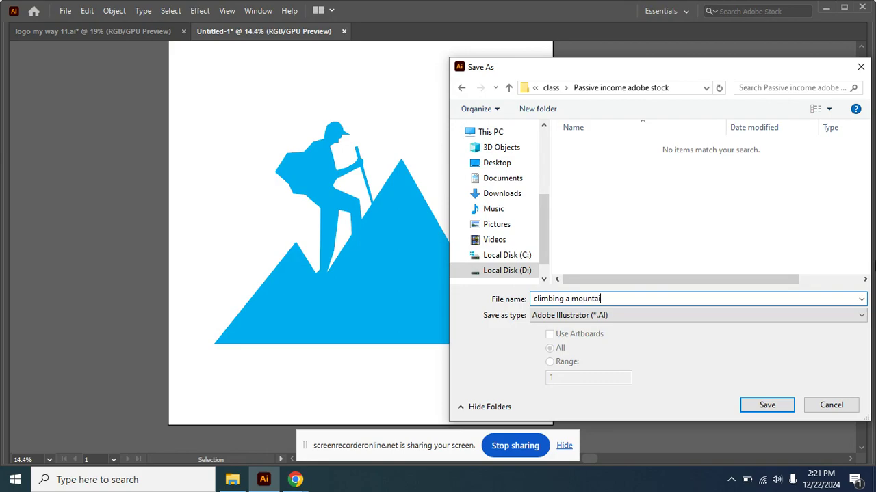
{"action": "type", "text": "n icon"}
{"action": "left_click", "coordinate": [777, 406]}
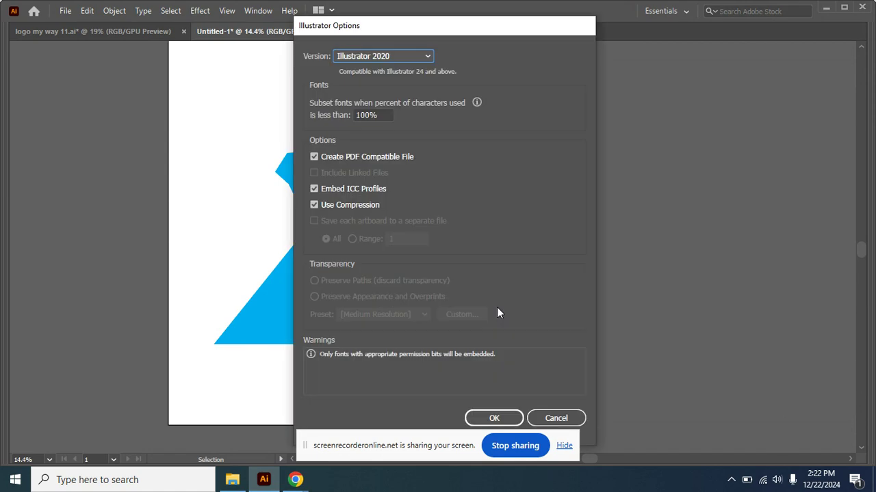
{"action": "left_click", "coordinate": [494, 418]}
Step: Show the panels, fill the whole hiker-on-mountain logo with the Black swatch (#231f20), and deselect it
{"action": "left_click_drag", "start_coordinate": [532, 365], "coordinate": [86, 126]}
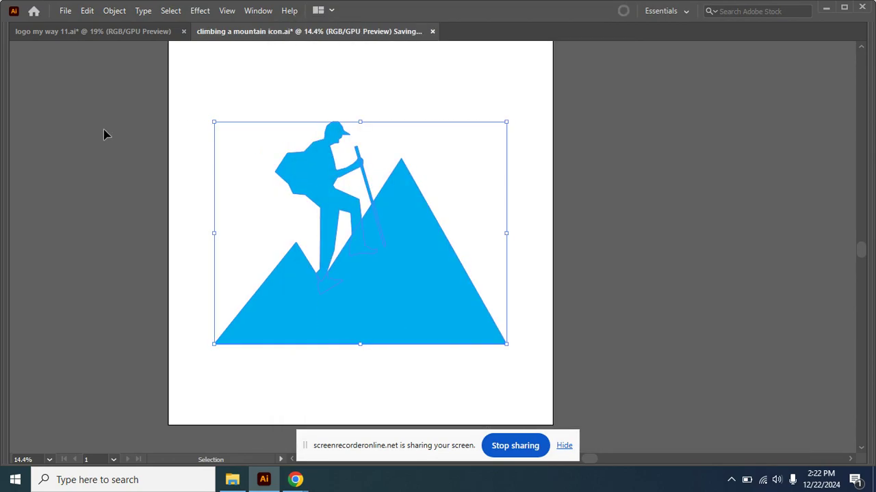
{"action": "key", "text": "Tab"}
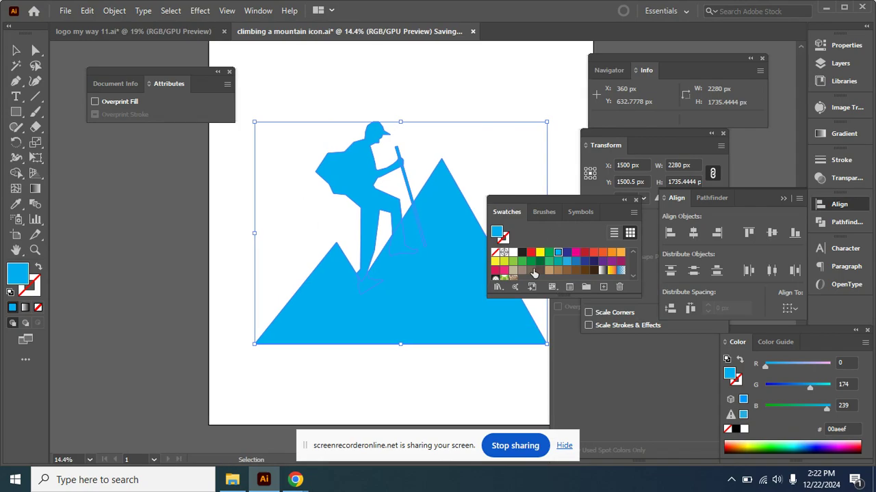
{"action": "left_click", "coordinate": [522, 256]}
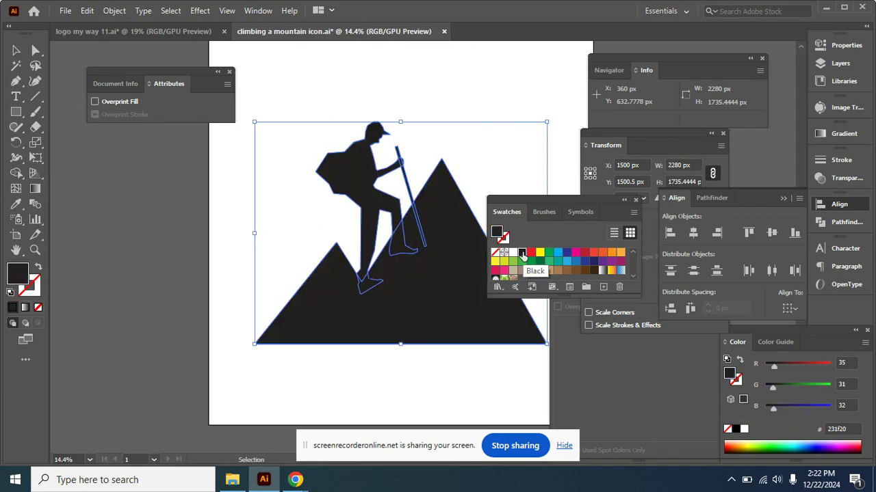
{"action": "left_click", "coordinate": [438, 86]}
{"action": "key", "text": "space"}
{"action": "left_click_drag", "start_coordinate": [445, 141], "coordinate": [404, 148]}
Step: Move the Attributes and Swatches panels clear of the artwork and enlarge the Swatches panel to show all its swatches
{"action": "left_click_drag", "start_coordinate": [168, 73], "coordinate": [85, 116]}
{"action": "left_click_drag", "start_coordinate": [577, 197], "coordinate": [692, 156]}
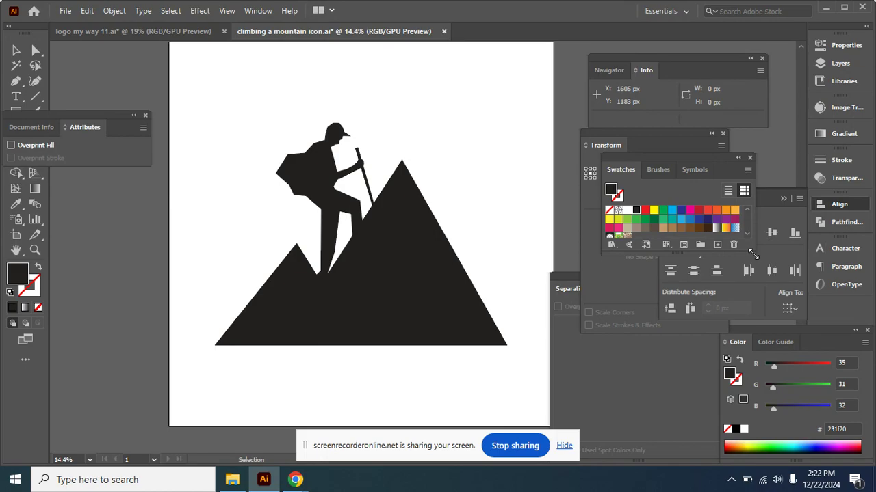
{"action": "left_click_drag", "start_coordinate": [758, 255], "coordinate": [774, 424]}
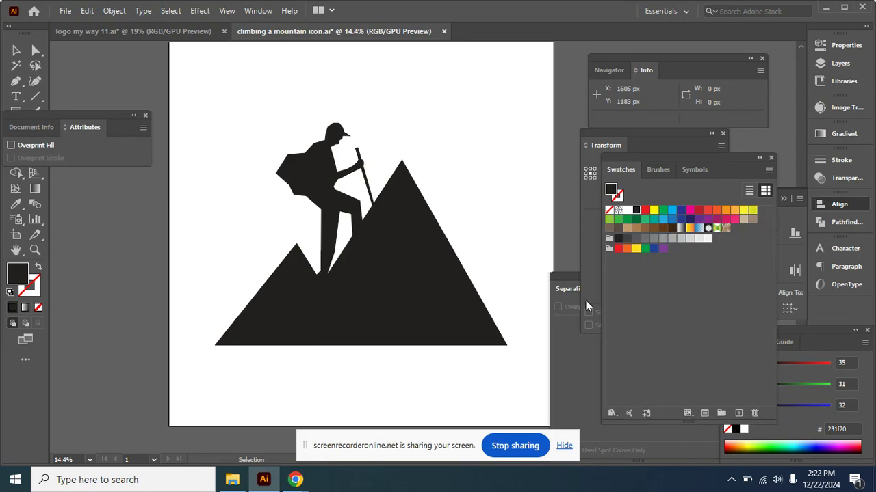
{"action": "left_click_drag", "start_coordinate": [513, 366], "coordinate": [301, 141]}
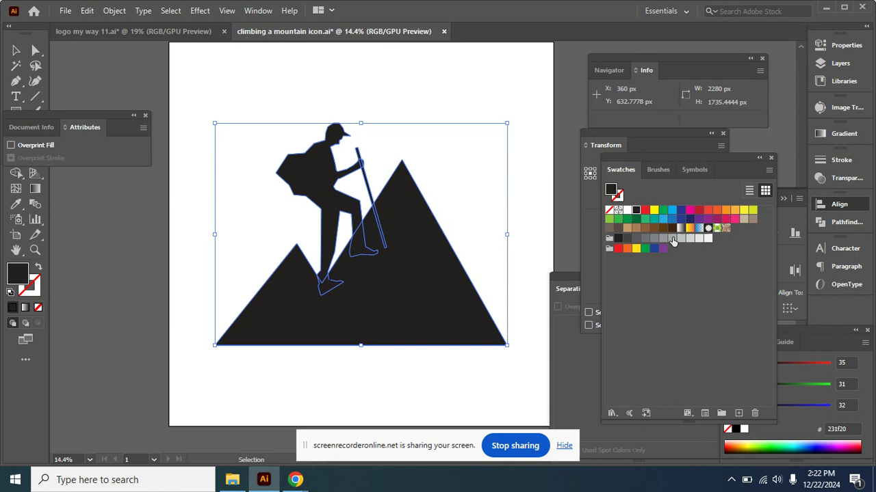
{"action": "left_click", "coordinate": [414, 107]}
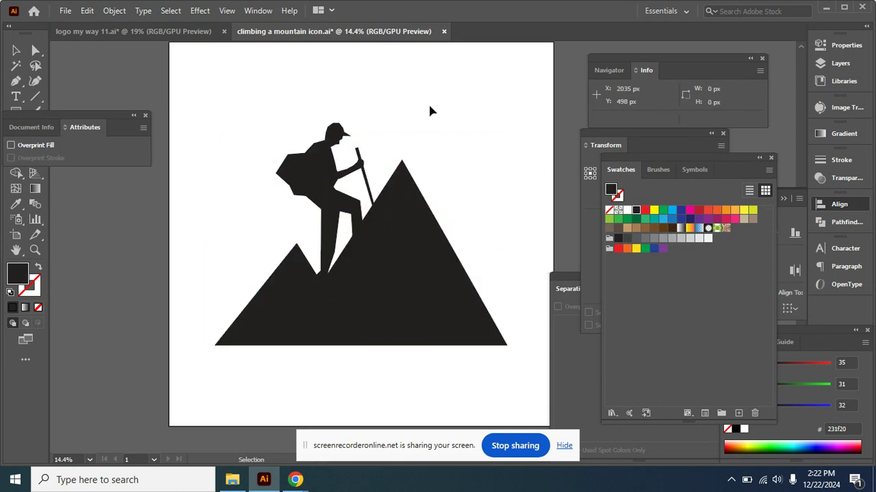
Step: Display the hiker-on-mountain artwork in Outline view and deselect it
{"action": "left_click_drag", "start_coordinate": [488, 365], "coordinate": [232, 119]}
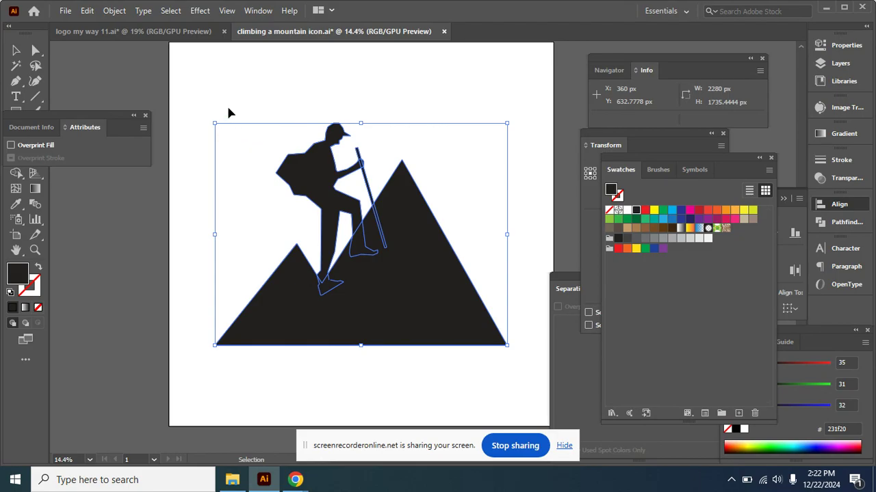
{"action": "left_click", "coordinate": [227, 11]}
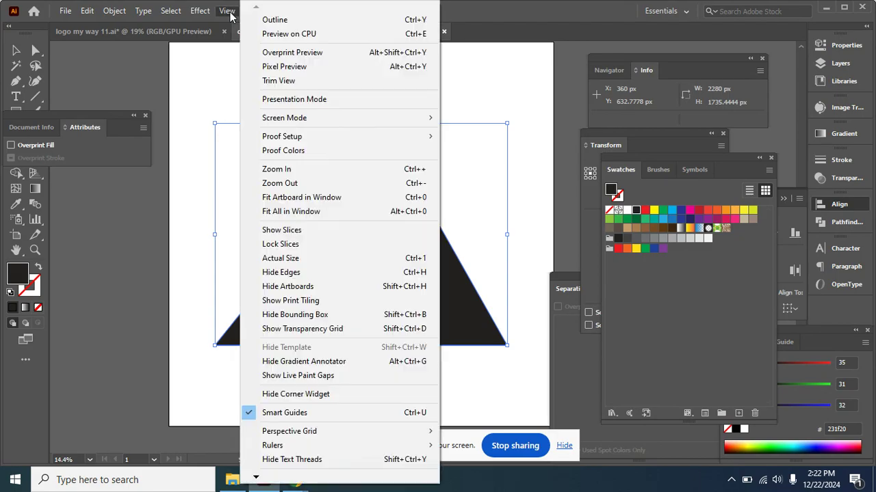
{"action": "left_click", "coordinate": [324, 21]}
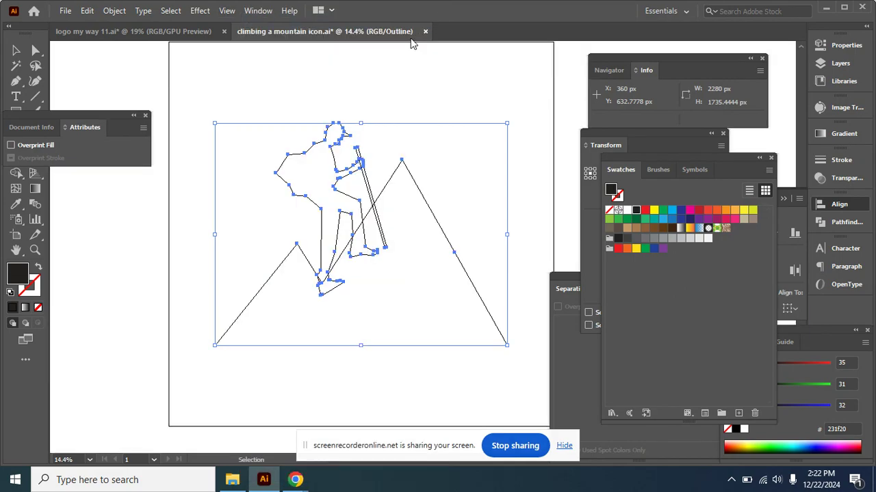
{"action": "left_click", "coordinate": [420, 80]}
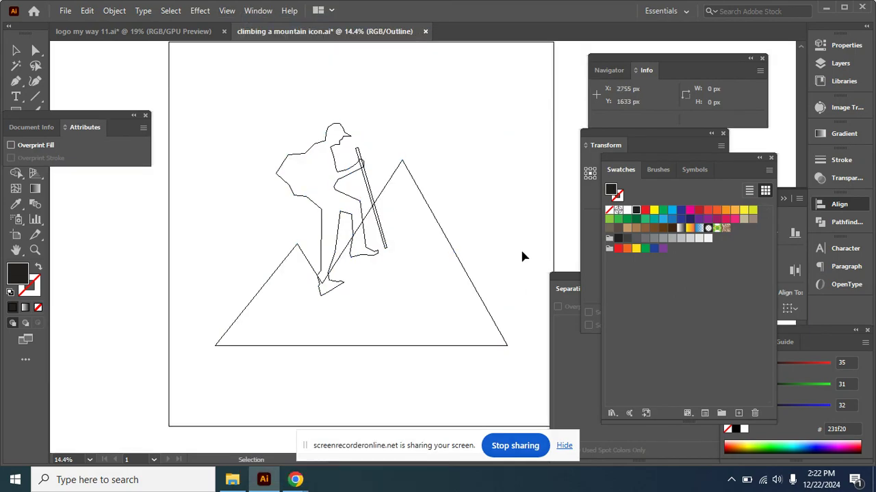
Step: Examine the hiker, walking stick and mountain paths up close for open or untidy outlines
{"action": "key", "text": "a"}
{"action": "key", "text": "ctrl+plus"}
{"action": "key", "text": "ctrl+plus"}
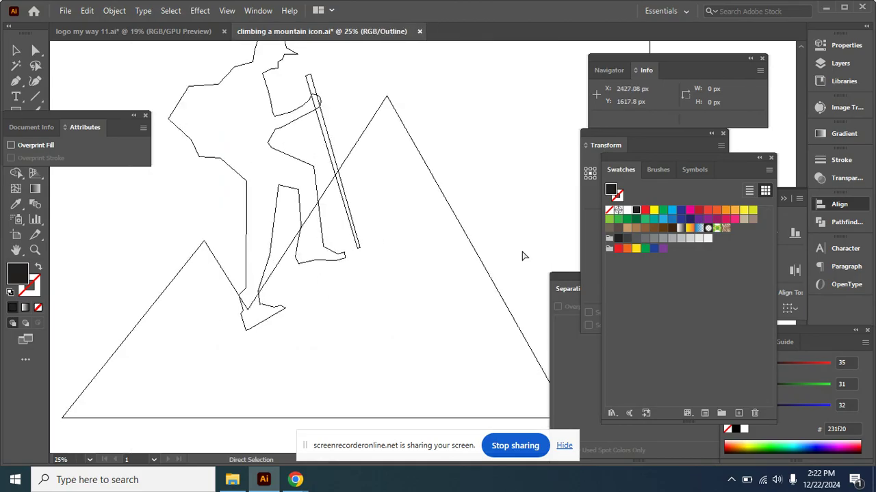
{"action": "key", "text": "ctrl+plus"}
{"action": "scroll", "coordinate": [246, 273], "scroll_direction": "left", "scroll_amount": 5}
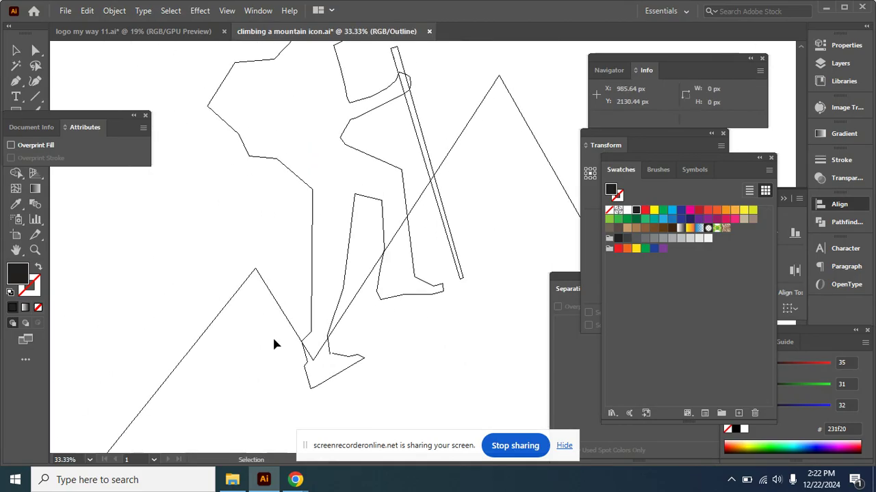
{"action": "left_click", "coordinate": [258, 159]}
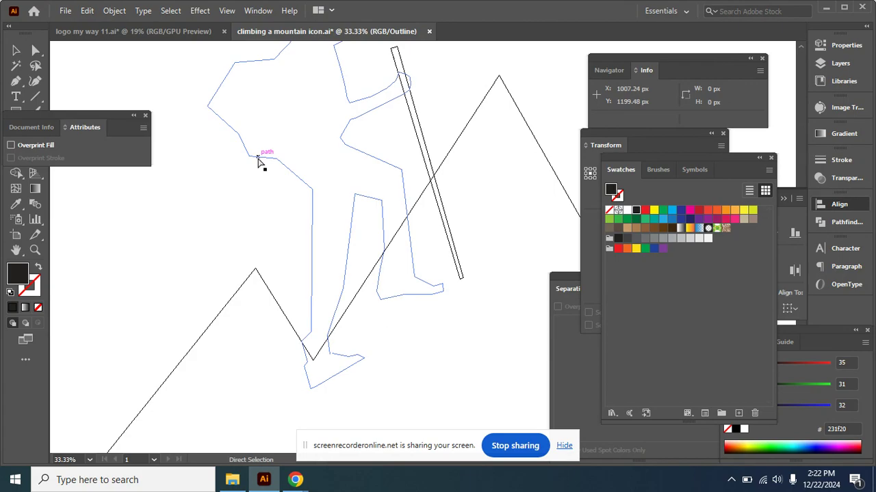
{"action": "key", "text": "ctrl+minus"}
{"action": "key", "text": "ctrl+minus"}
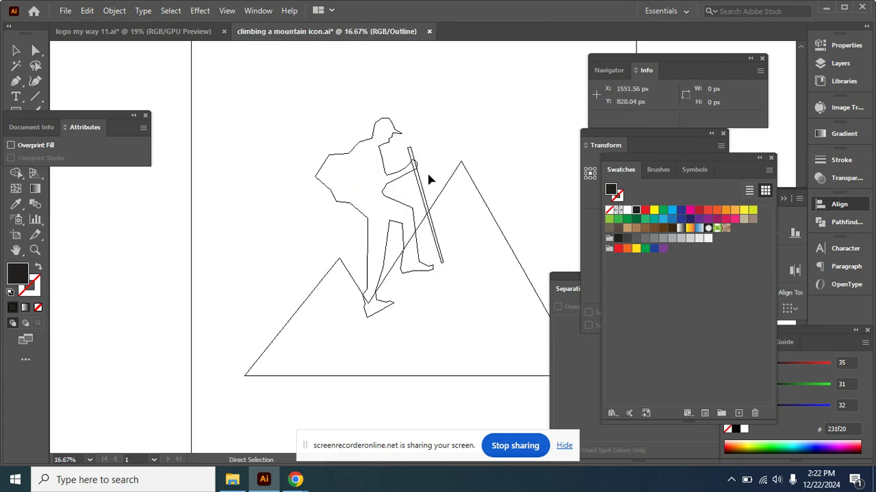
Step: Switch the hiker-on-mountain artwork from Outline view back to GPU Preview
{"action": "key", "text": "ctrl+minus"}
{"action": "scroll", "coordinate": [444, 183], "scroll_direction": "right", "scroll_amount": 5}
{"action": "scroll", "coordinate": [443, 183], "scroll_direction": "down", "scroll_amount": 1}
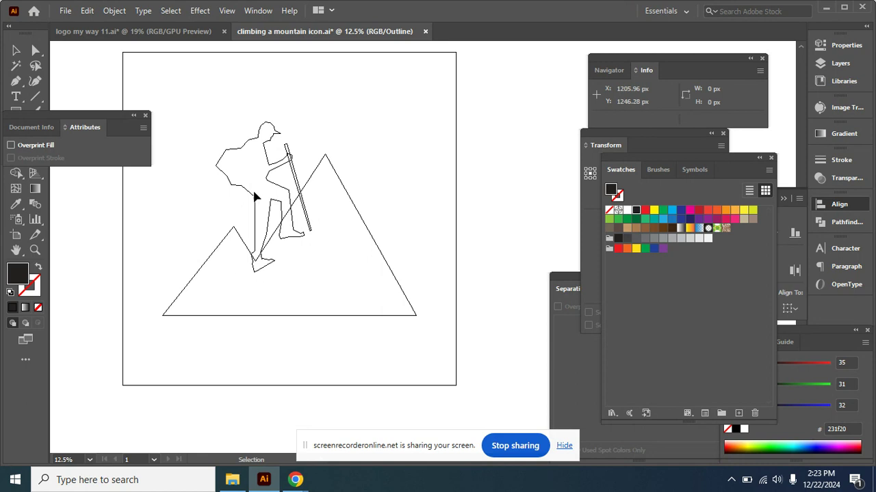
{"action": "left_click_drag", "start_coordinate": [255, 197], "coordinate": [260, 267]}
{"action": "left_click", "coordinate": [227, 11]}
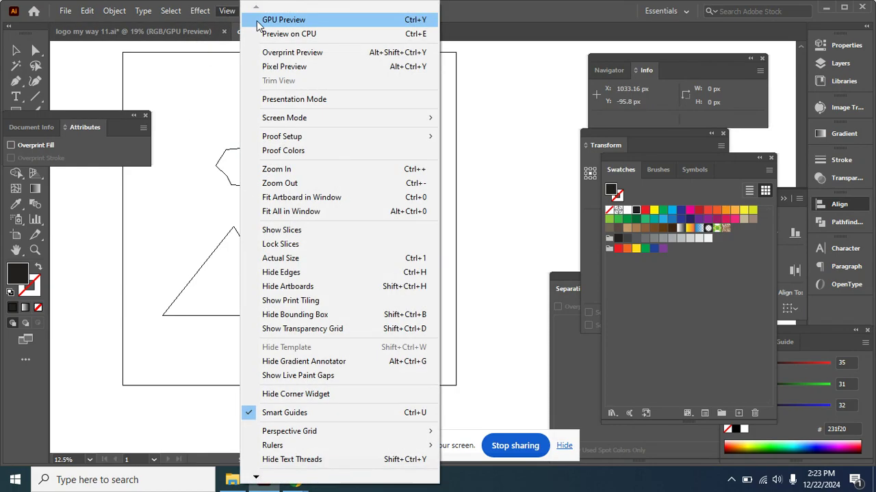
{"action": "left_click", "coordinate": [257, 21]}
Step: Scale the hiker down to about 545 by 850 px, reposition it in the notch between the two peaks, and deselect it
{"action": "left_click", "coordinate": [260, 178]}
{"action": "left_click_drag", "start_coordinate": [300, 125], "coordinate": [275, 138]}
{"action": "left_click_drag", "start_coordinate": [263, 183], "coordinate": [263, 202]}
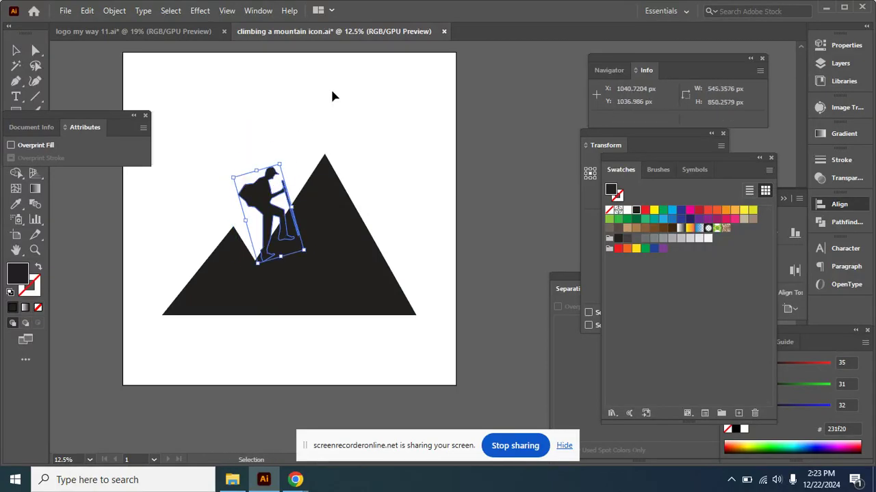
{"action": "left_click", "coordinate": [390, 140]}
Step: Save the document, shift the hiker slightly down and to the left on the mountain, and deselect it
{"action": "key", "text": "space"}
{"action": "left_click_drag", "start_coordinate": [415, 195], "coordinate": [422, 258]}
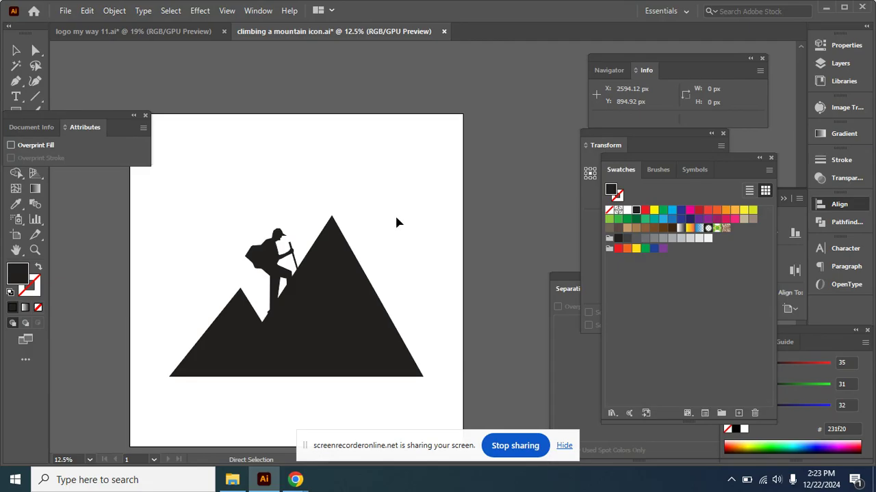
{"action": "scroll", "coordinate": [397, 223], "scroll_direction": "up", "scroll_amount": 1}
{"action": "left_click", "coordinate": [274, 268]}
{"action": "key", "text": "ctrl+s"}
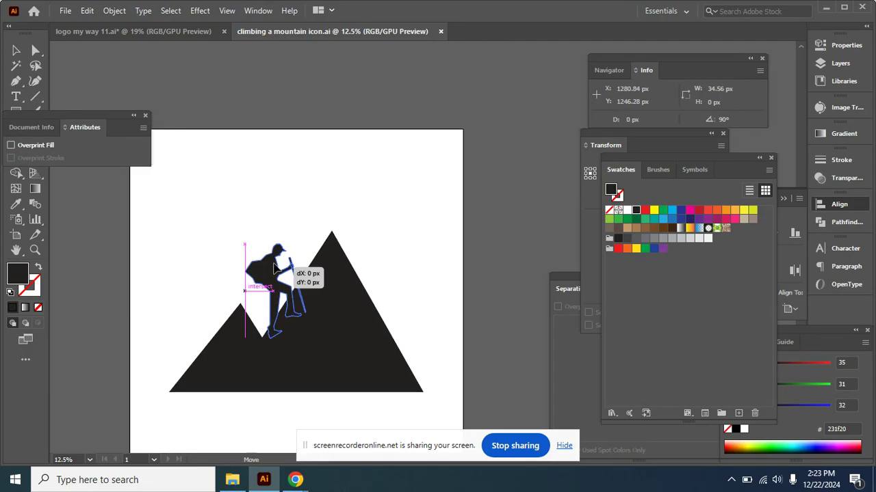
{"action": "mouse_move", "coordinate": [273, 269]}
{"action": "left_mouse_down"}
{"action": "mouse_move", "coordinate": [280, 241]}
{"action": "mouse_move", "coordinate": [261, 276]}
{"action": "left_mouse_up"}
{"action": "left_click", "coordinate": [327, 194]}
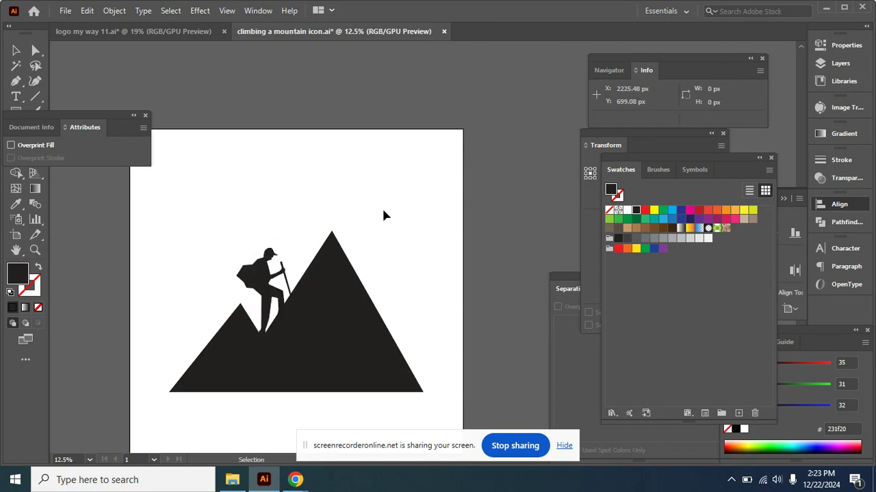
{"action": "left_click_drag", "start_coordinate": [390, 266], "coordinate": [360, 173]}
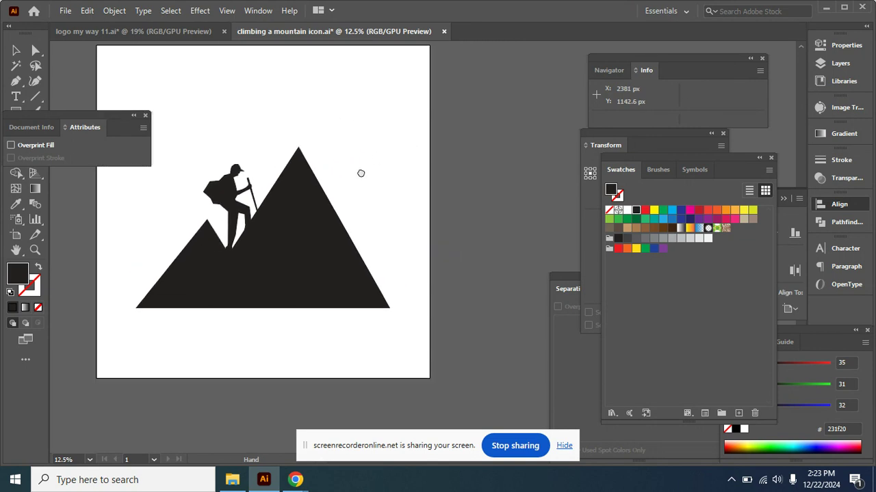
{"action": "key", "text": "p"}
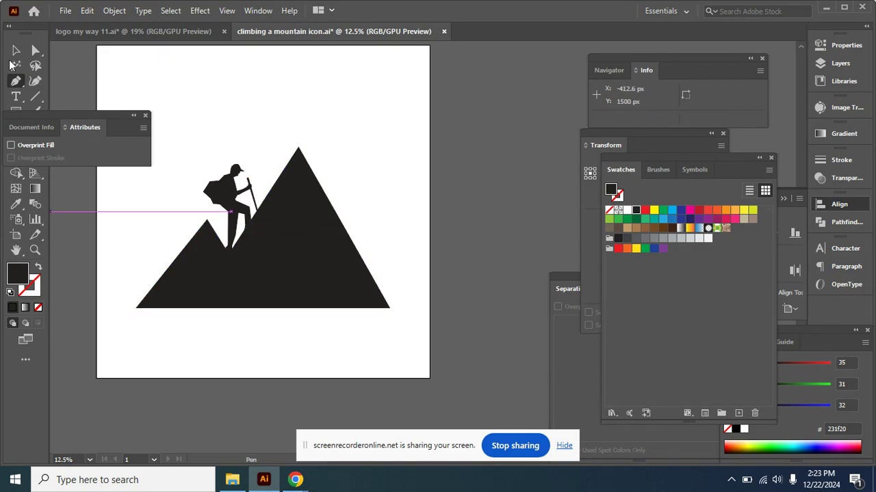
{"action": "left_click", "coordinate": [17, 50]}
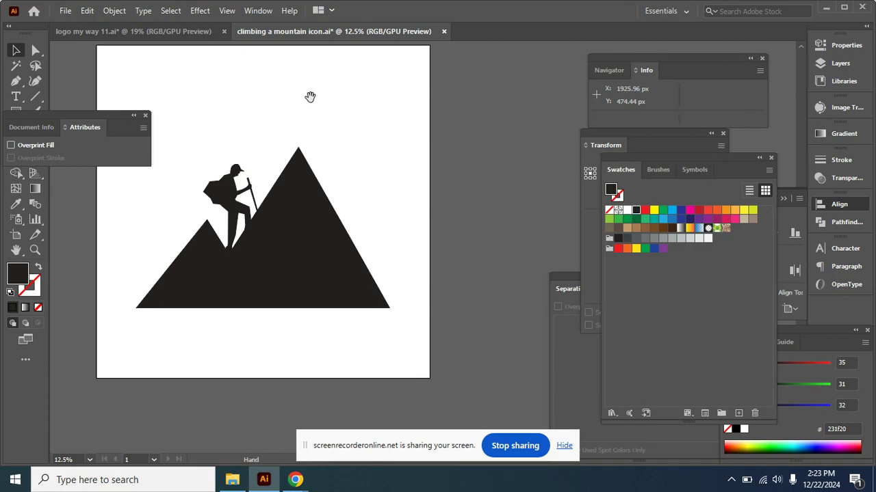
{"action": "left_click_drag", "start_coordinate": [308, 94], "coordinate": [375, 144]}
{"action": "left_click_drag", "start_coordinate": [383, 184], "coordinate": [392, 154]}
{"action": "left_click", "coordinate": [391, 154]}
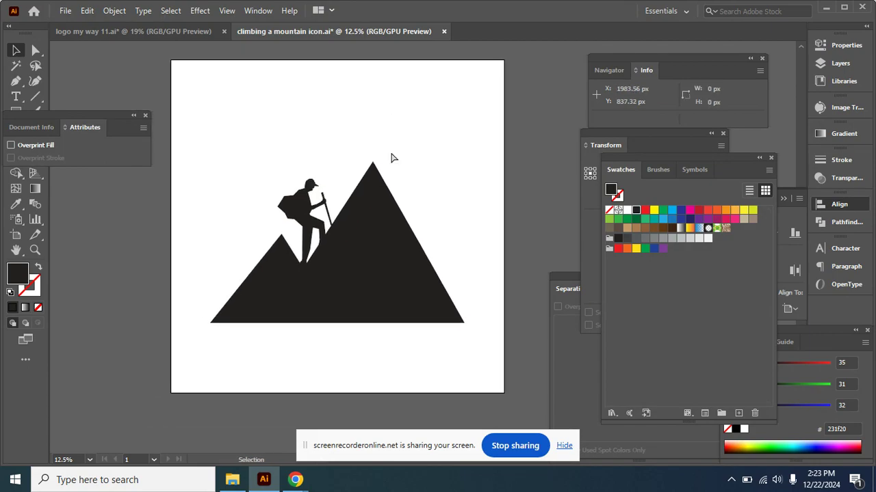
{"action": "left_click", "coordinate": [68, 14]}
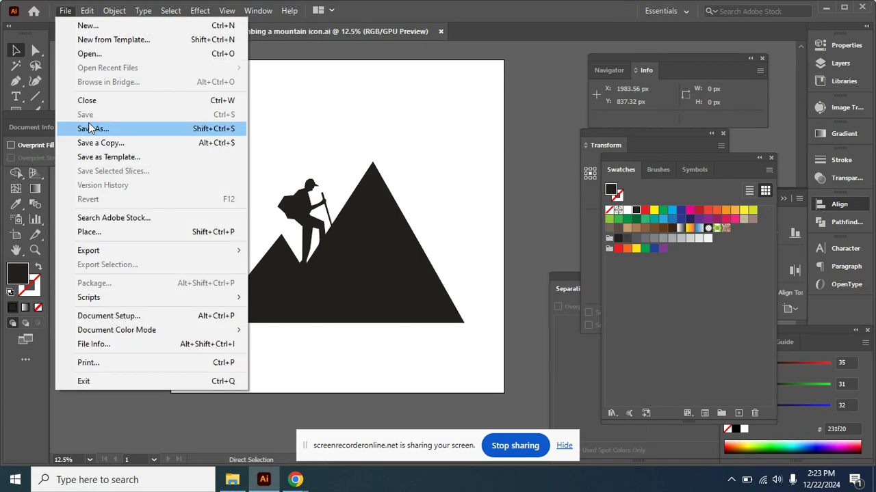
{"action": "left_click", "coordinate": [92, 128]}
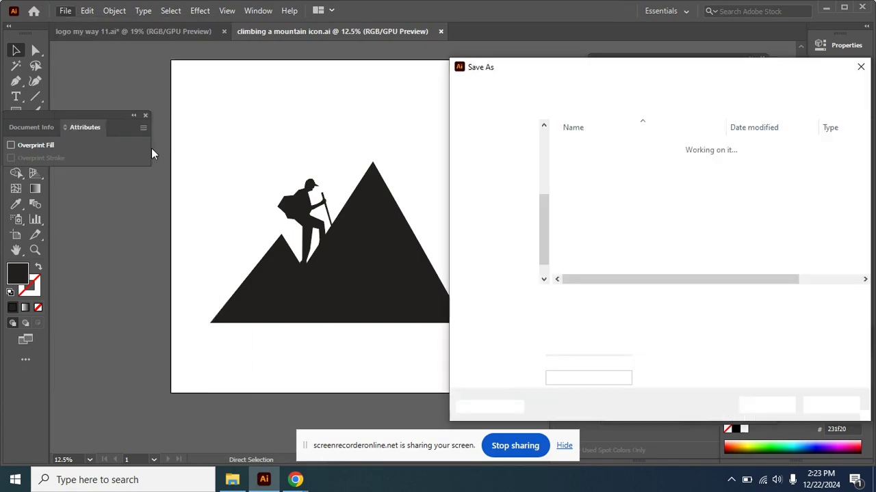
{"action": "left_click_drag", "start_coordinate": [612, 73], "coordinate": [564, 64]}
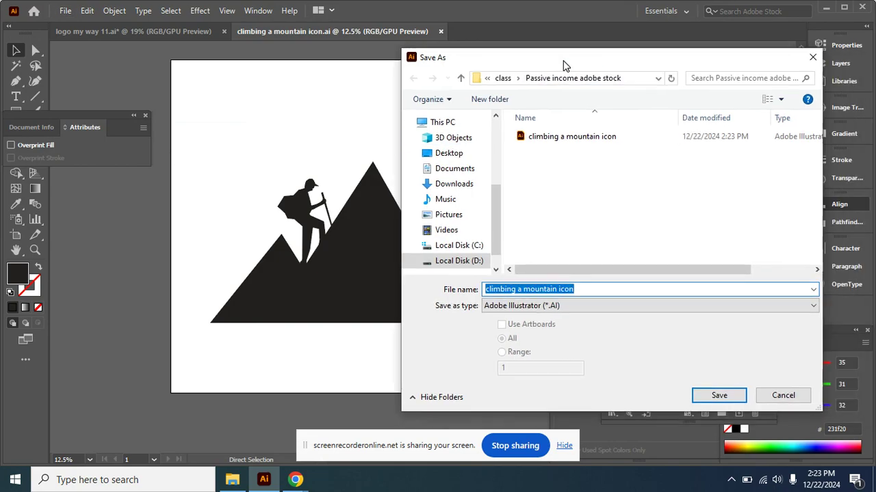
{"action": "left_click", "coordinate": [564, 306]}
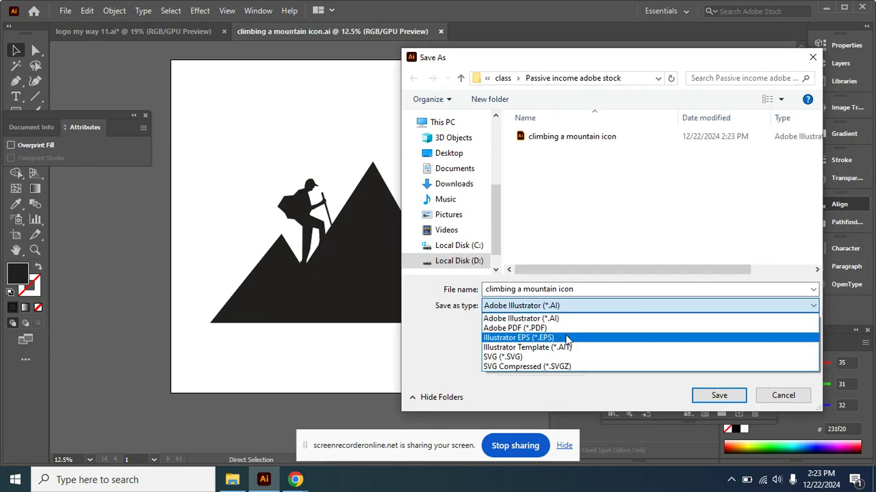
{"action": "left_click", "coordinate": [559, 357]}
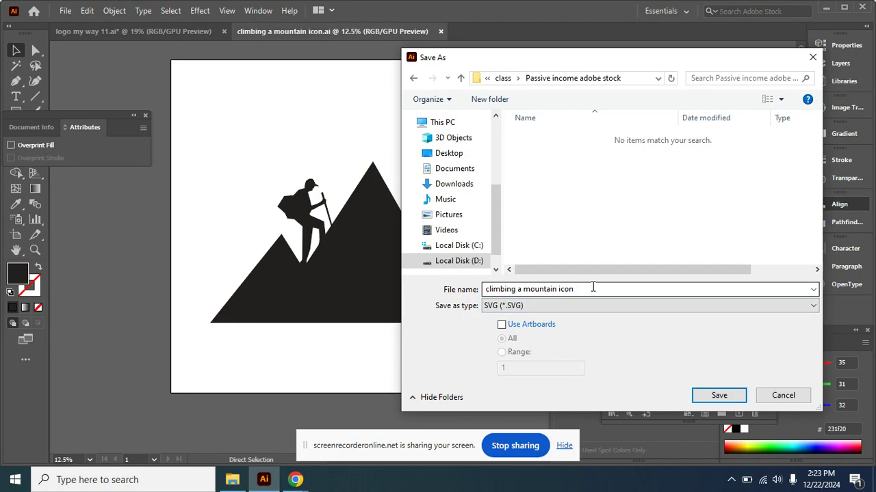
{"action": "left_click_drag", "start_coordinate": [593, 288], "coordinate": [485, 289]}
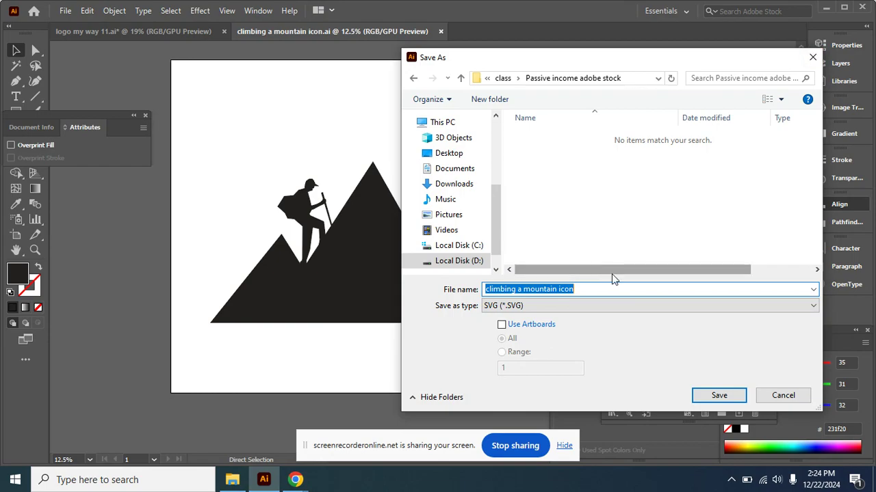
{"action": "left_click", "coordinate": [593, 311]}
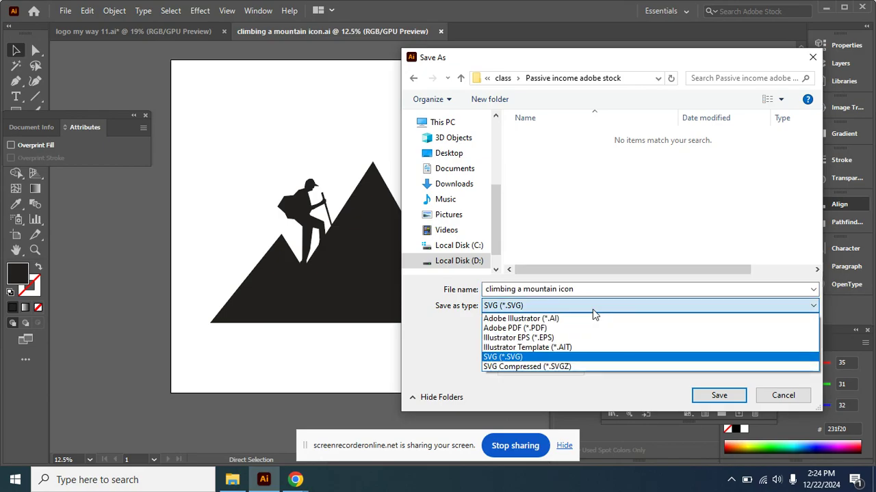
{"action": "left_click", "coordinate": [580, 338]}
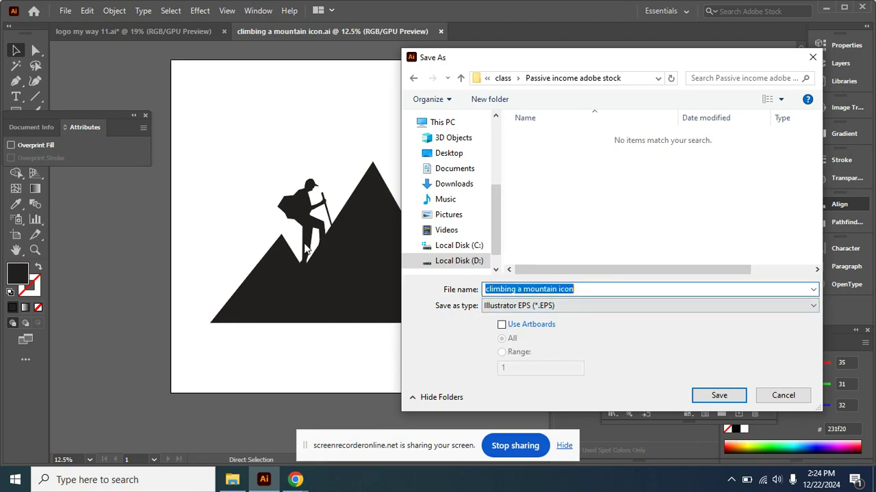
{"action": "left_click", "coordinate": [781, 395]}
Step: Check the size of the saved climbing a mountain icon file in its properties and in the folder listing, without opening it
{"action": "left_click", "coordinate": [65, 11]}
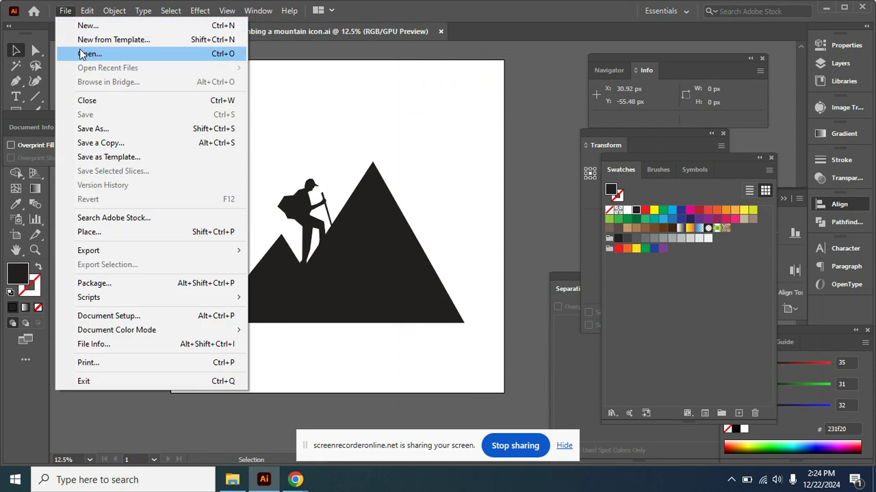
{"action": "left_click", "coordinate": [89, 53]}
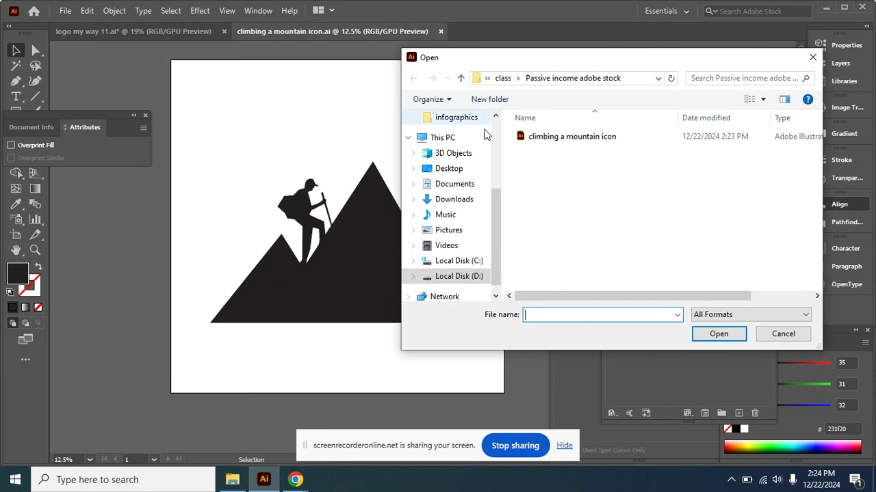
{"action": "left_click", "coordinate": [654, 135]}
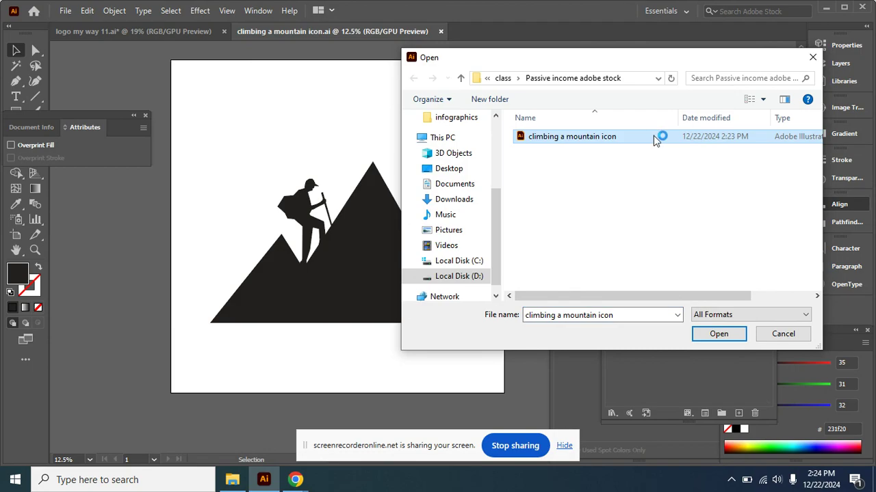
{"action": "right_click", "coordinate": [653, 135]}
{"action": "left_click", "coordinate": [524, 257]}
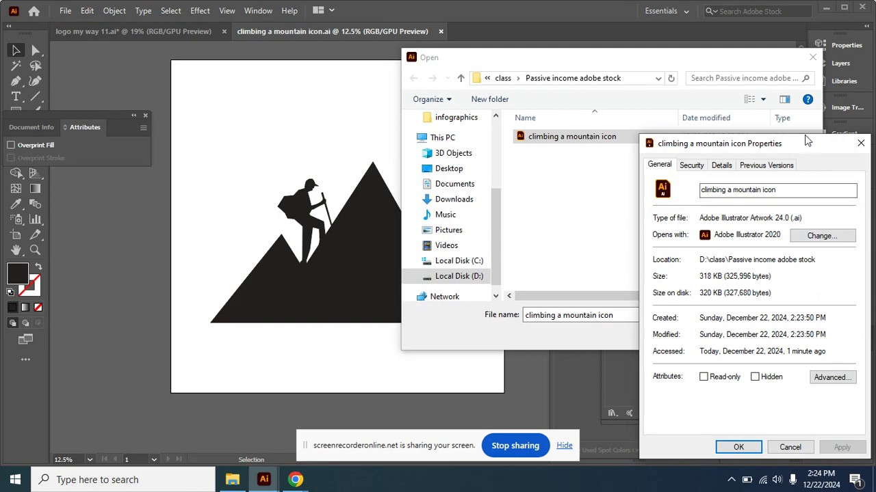
{"action": "left_click_drag", "start_coordinate": [808, 144], "coordinate": [656, 147]}
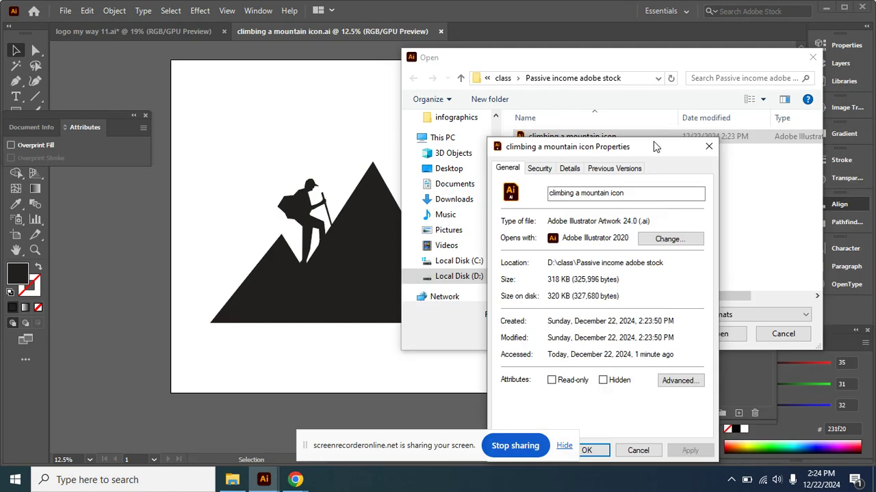
{"action": "left_click", "coordinate": [709, 147]}
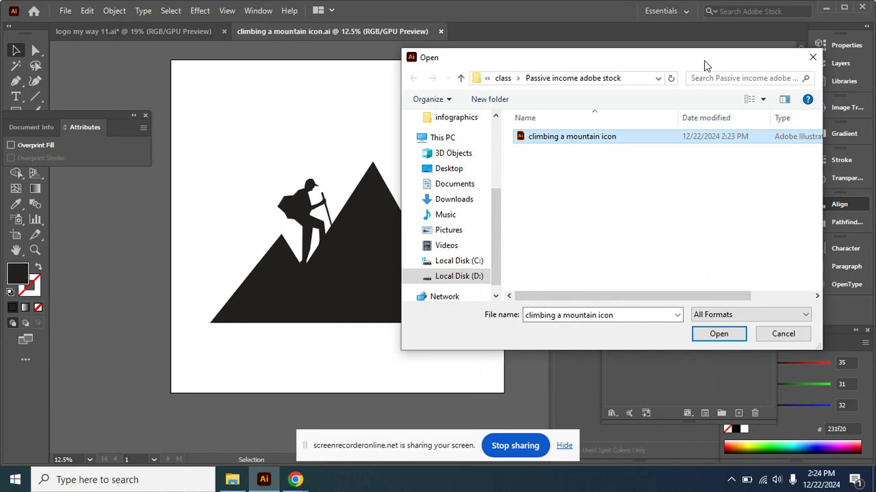
{"action": "left_click_drag", "start_coordinate": [704, 61], "coordinate": [594, 57]}
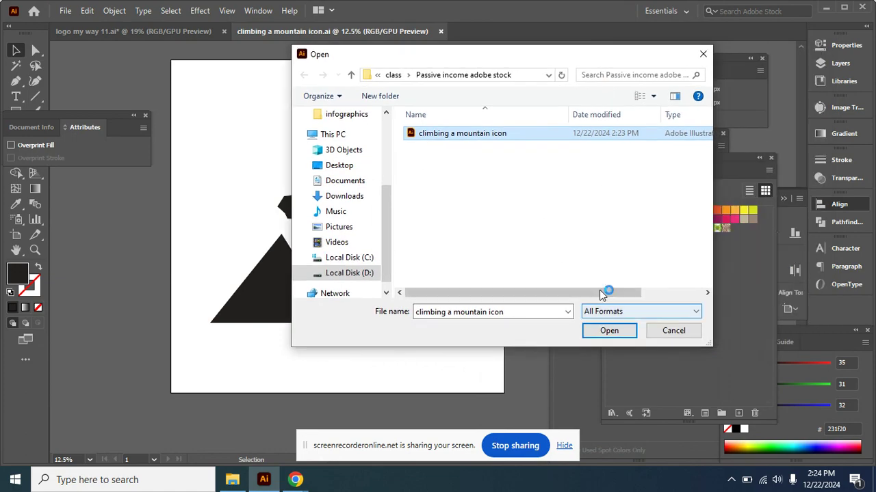
{"action": "left_click_drag", "start_coordinate": [614, 293], "coordinate": [673, 293]}
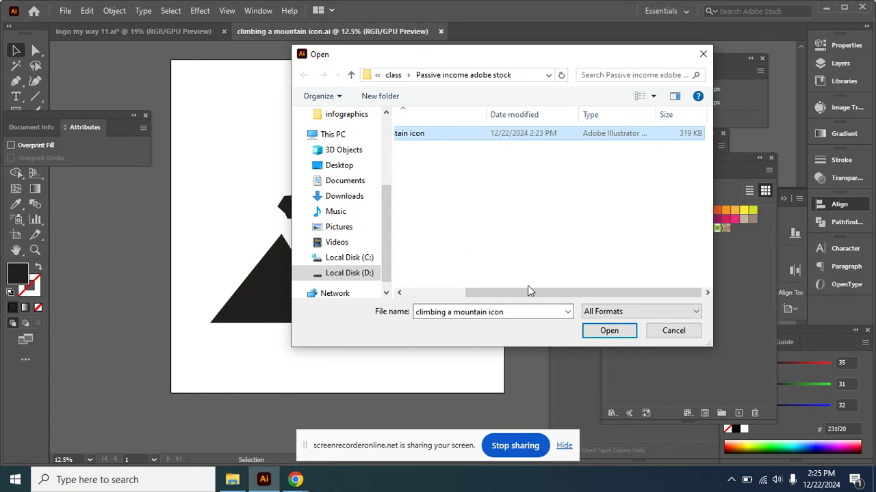
{"action": "left_click_drag", "start_coordinate": [527, 293], "coordinate": [467, 293]}
{"action": "left_click", "coordinate": [703, 54]}
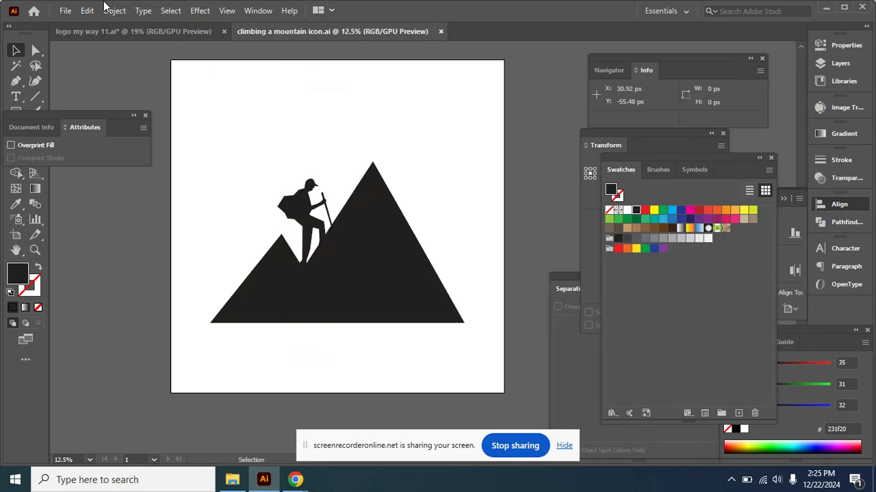
Step: Save the artwork as an Illustrator EPS file named climbing a mountain icon in the Passive income adobe stock folder
{"action": "left_click", "coordinate": [64, 10]}
{"action": "left_click", "coordinate": [85, 127]}
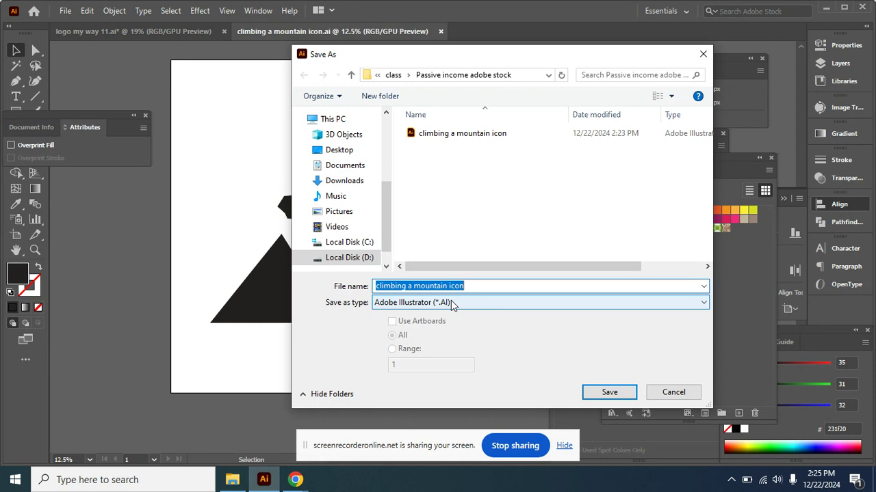
{"action": "left_click", "coordinate": [451, 305]}
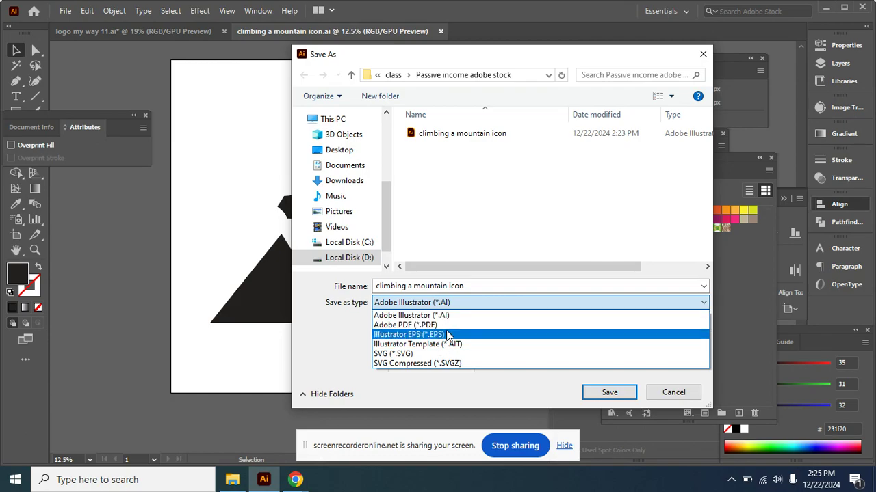
{"action": "left_click", "coordinate": [441, 335]}
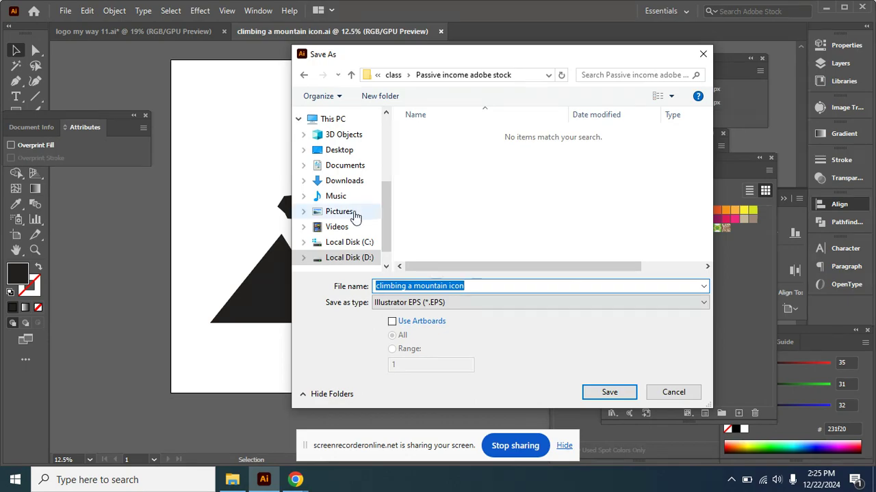
{"action": "left_click", "coordinate": [491, 286]}
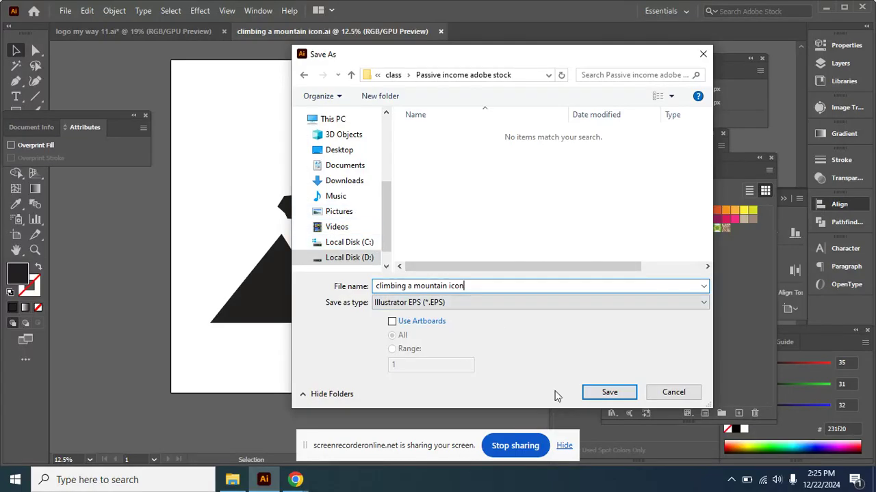
{"action": "left_click", "coordinate": [610, 394]}
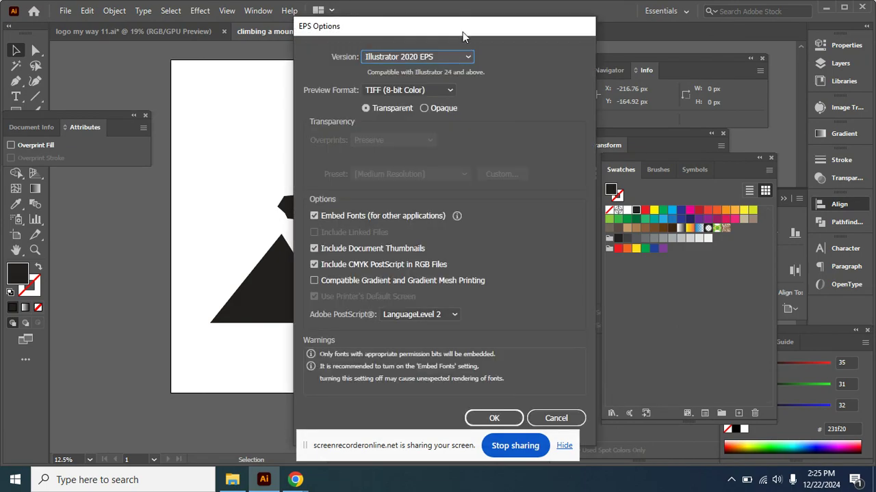
Step: Set the EPS version to Illustrator 10 EPS, moving the EPS options clear of the hiker
{"action": "left_click_drag", "start_coordinate": [463, 32], "coordinate": [510, 16]}
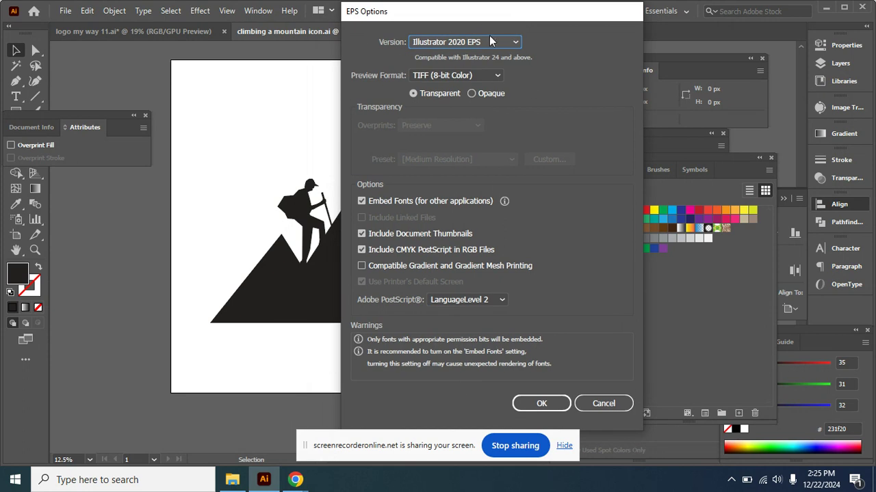
{"action": "left_click", "coordinate": [515, 43]}
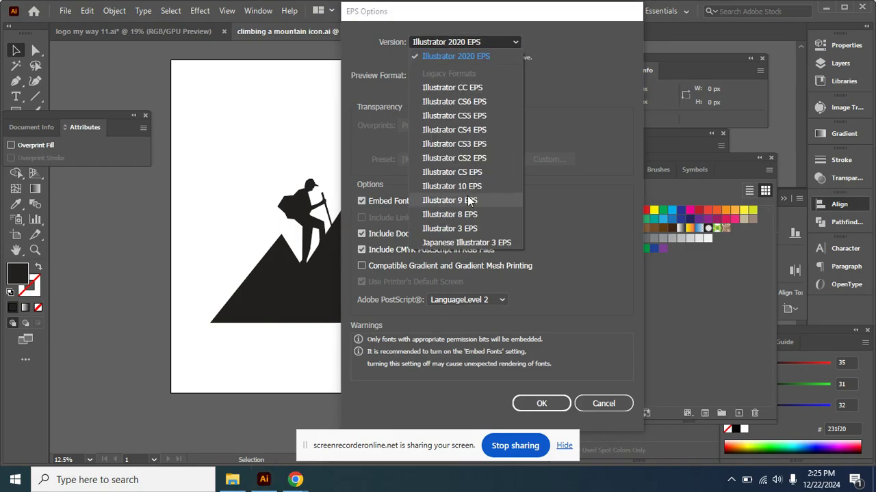
{"action": "left_click", "coordinate": [485, 189]}
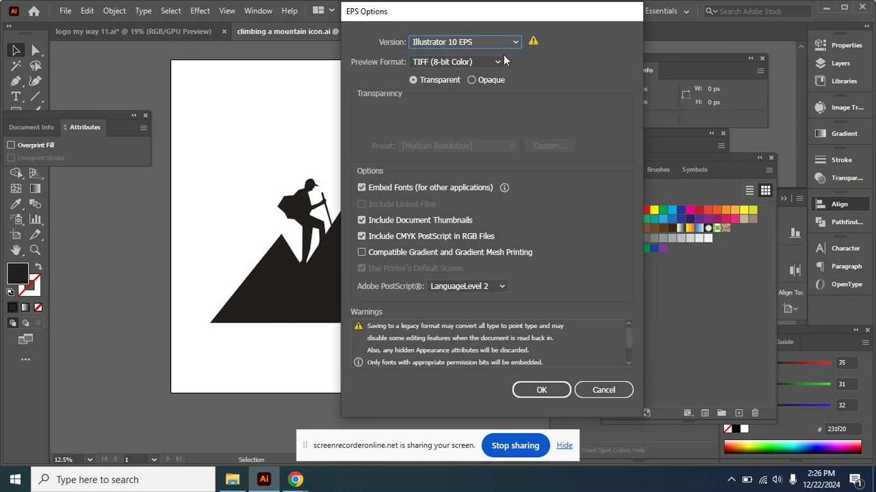
Step: Complete the EPS save with the version kept at Illustrator 10 EPS, accepting the older format
{"action": "left_click", "coordinate": [491, 43]}
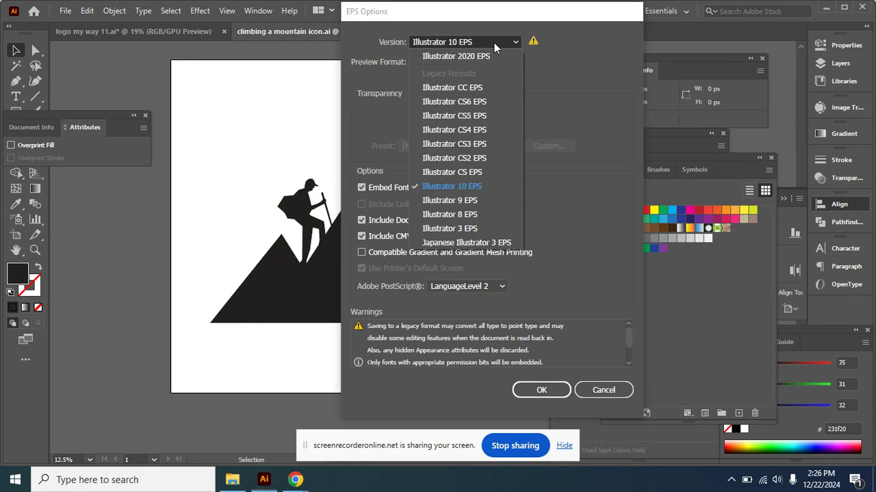
{"action": "left_click", "coordinate": [461, 189]}
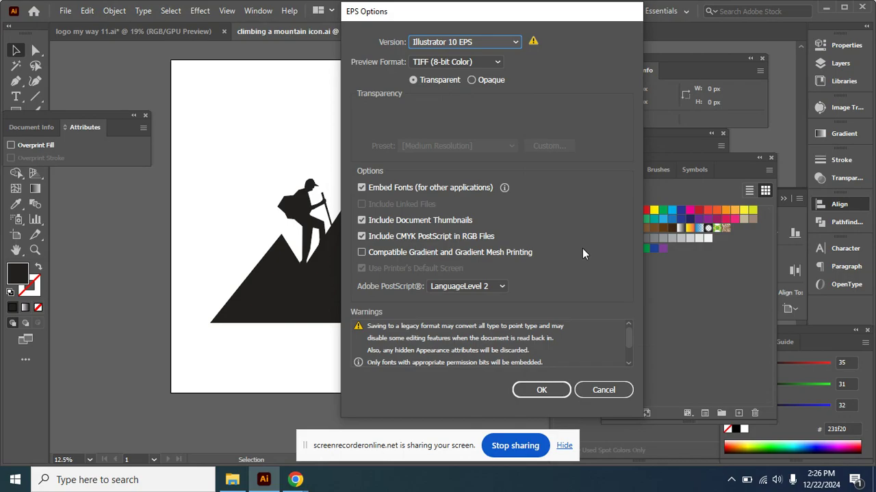
{"action": "left_click", "coordinate": [547, 391]}
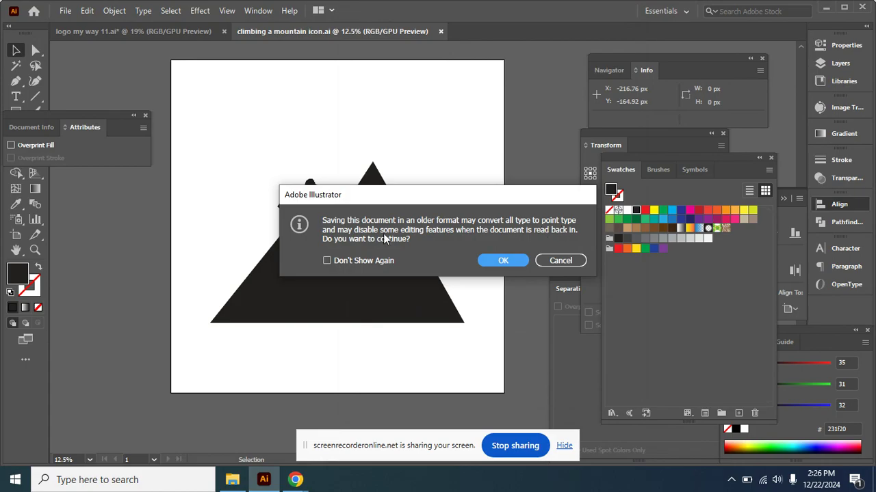
{"action": "left_click", "coordinate": [504, 263]}
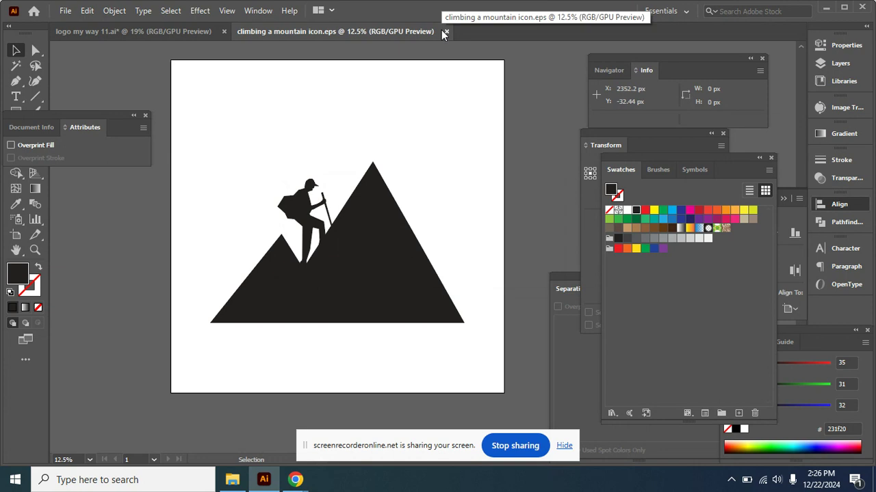
Step: Close the document and reopen the climbing a mountain icon EPS file, retaining the 9-slice scaling option for symbols
{"action": "left_click", "coordinate": [65, 12]}
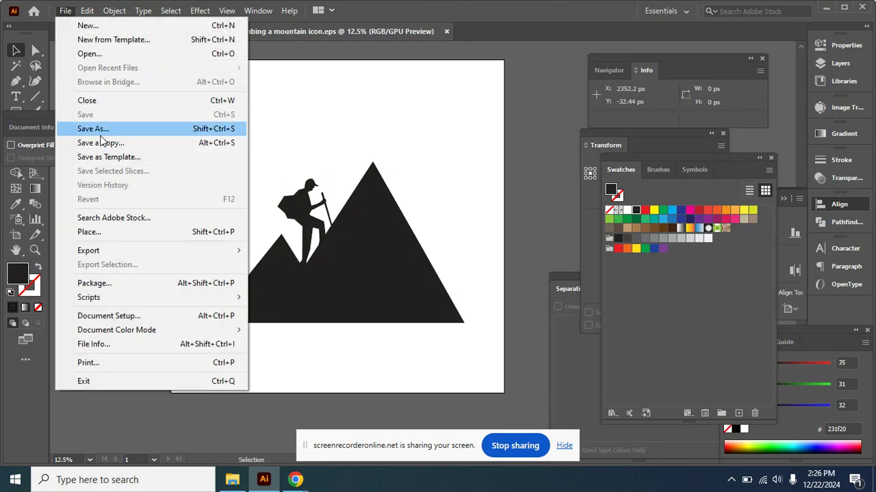
{"action": "left_click", "coordinate": [445, 34]}
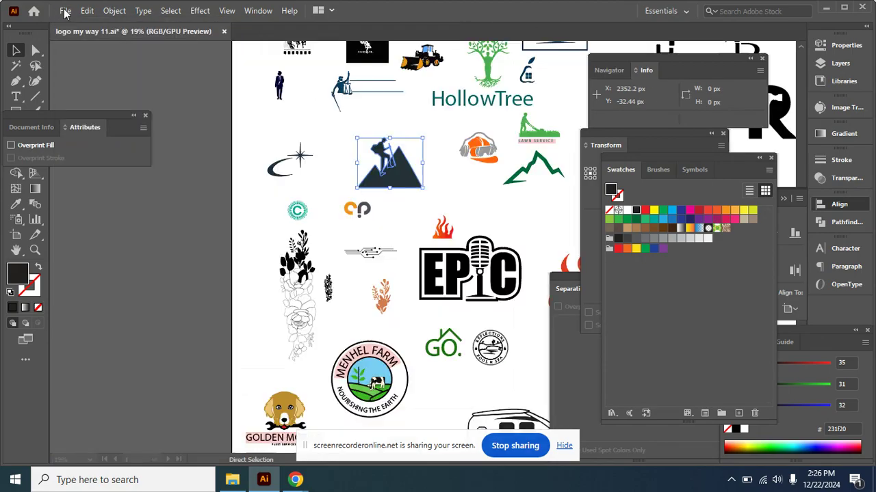
{"action": "left_click", "coordinate": [65, 13]}
{"action": "left_click", "coordinate": [221, 109]}
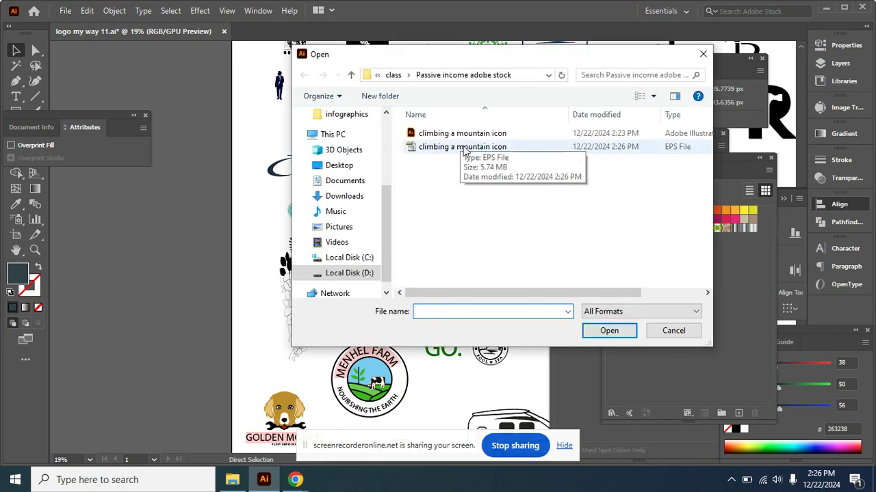
{"action": "left_click", "coordinate": [465, 148]}
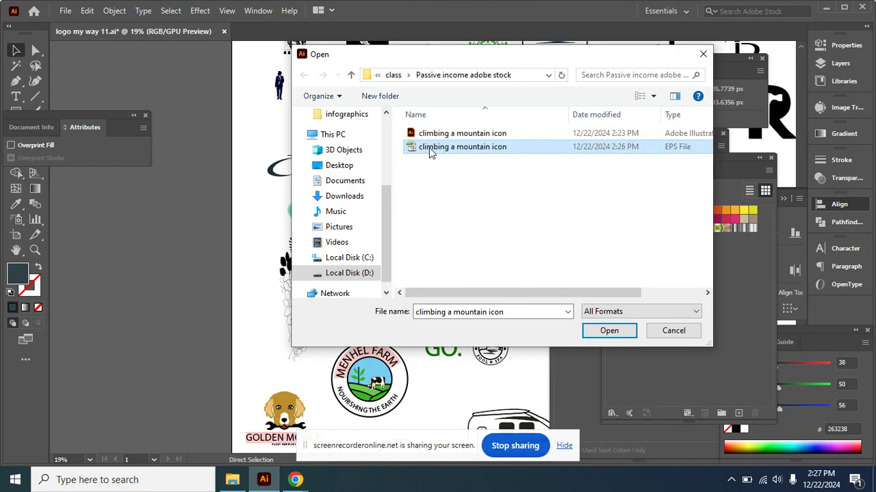
{"action": "double_click", "coordinate": [431, 148]}
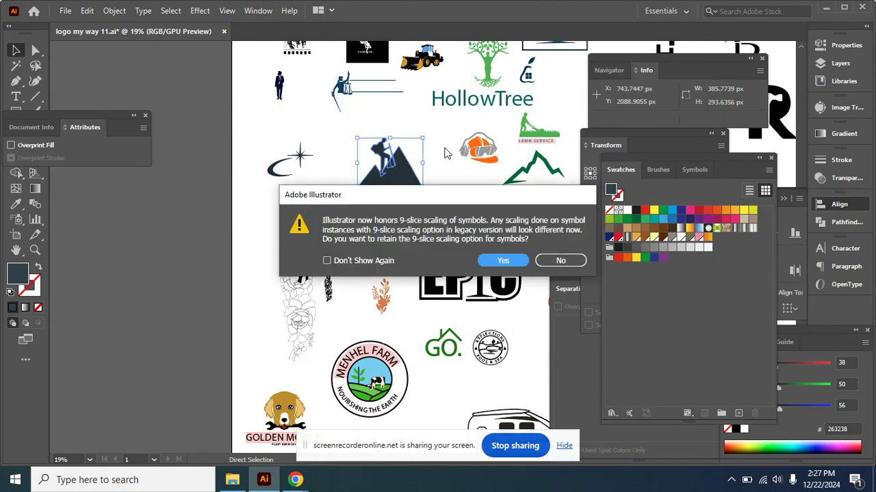
{"action": "left_click", "coordinate": [502, 261]}
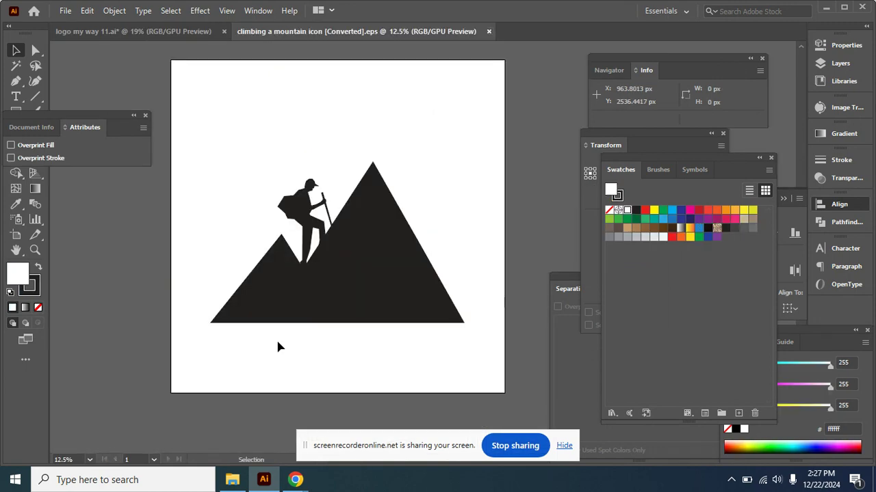
Step: Close the EPS document and open the climbing a mountain icon Illustrator file
{"action": "left_click", "coordinate": [489, 31]}
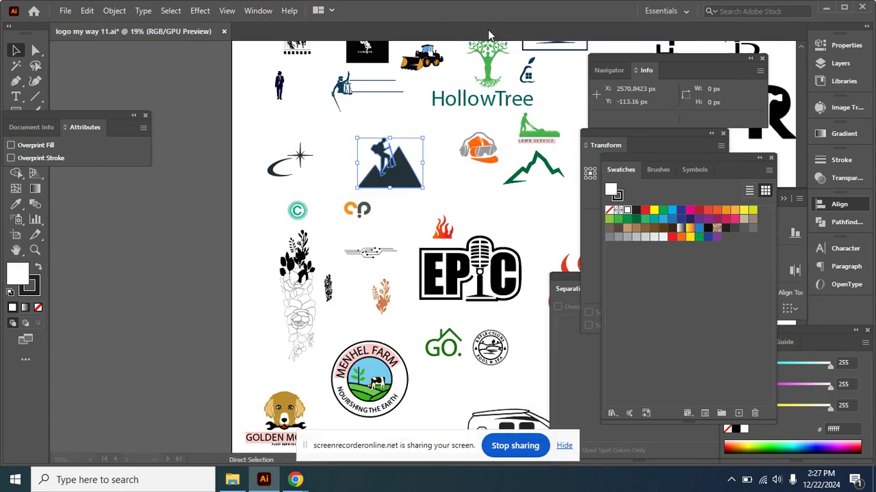
{"action": "left_click", "coordinate": [65, 11]}
{"action": "left_click", "coordinate": [95, 49]}
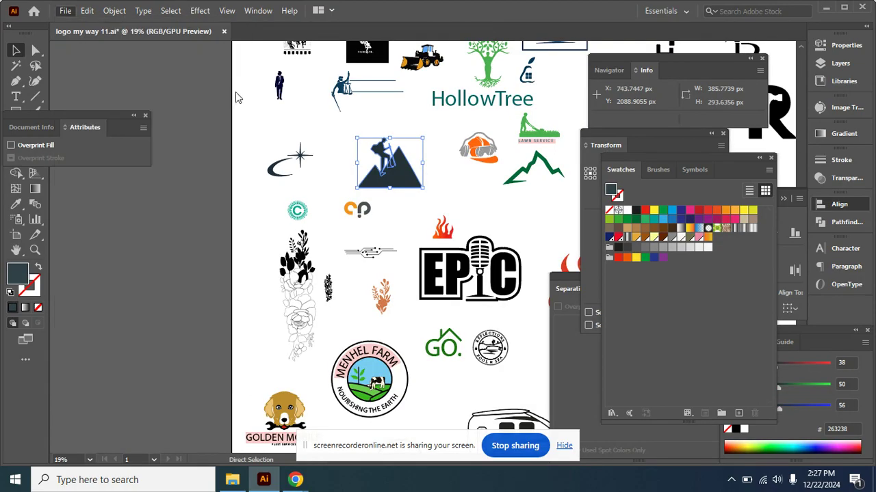
{"action": "double_click", "coordinate": [445, 136]}
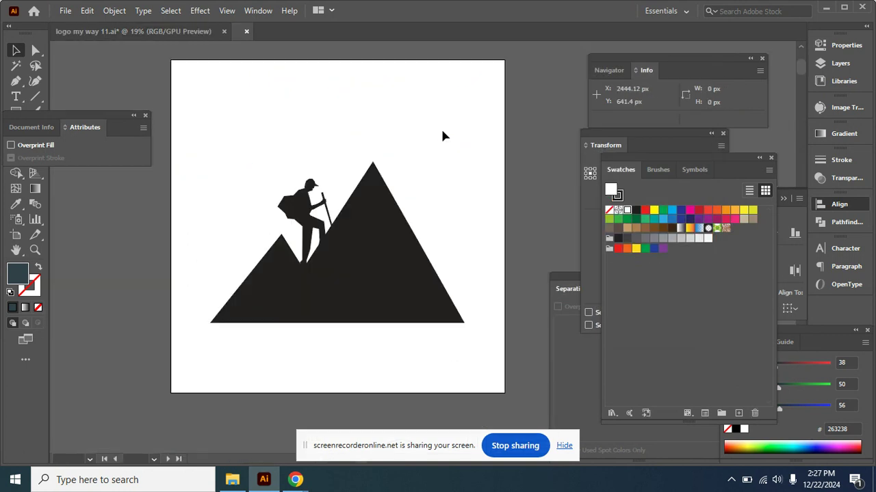
Step: Save the artwork as an SVG file named climbing a mountain icon in the same folder, using the SVG 1.1 profile and embedded images
{"action": "left_click", "coordinate": [65, 11]}
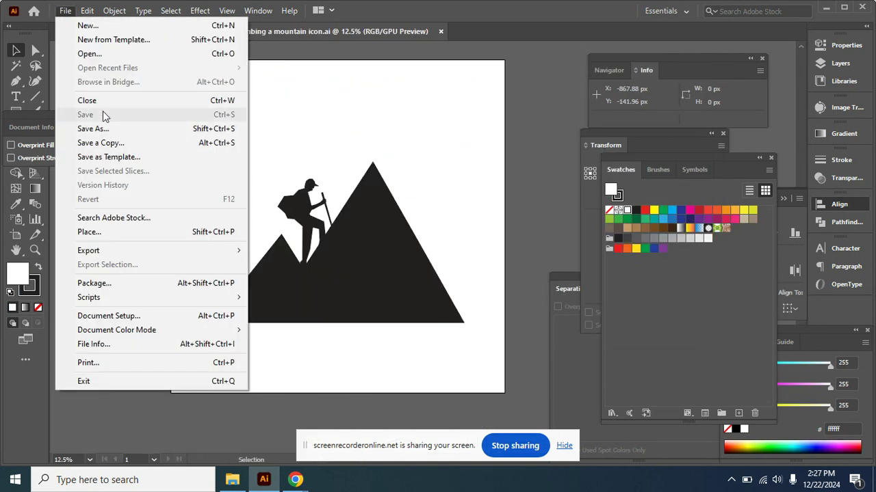
{"action": "left_click", "coordinate": [109, 129]}
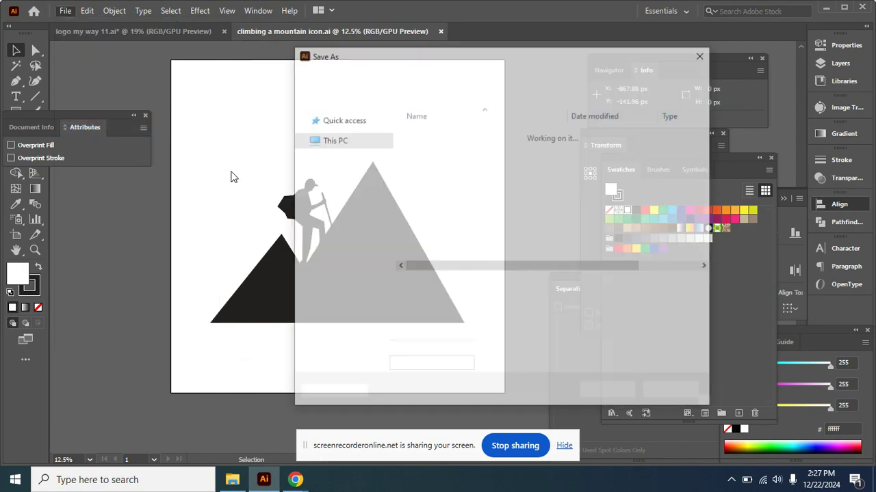
{"action": "left_click", "coordinate": [445, 303]}
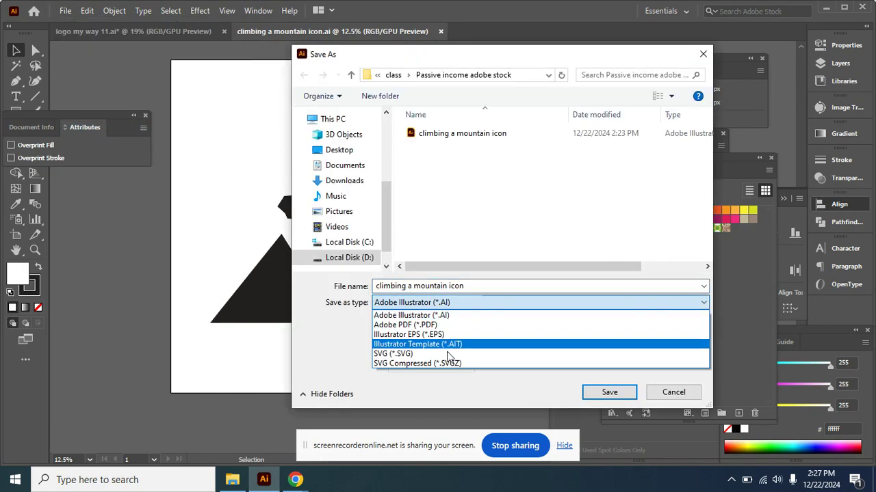
{"action": "left_click", "coordinate": [444, 352]}
{"action": "left_click_drag", "start_coordinate": [376, 286], "coordinate": [466, 287]}
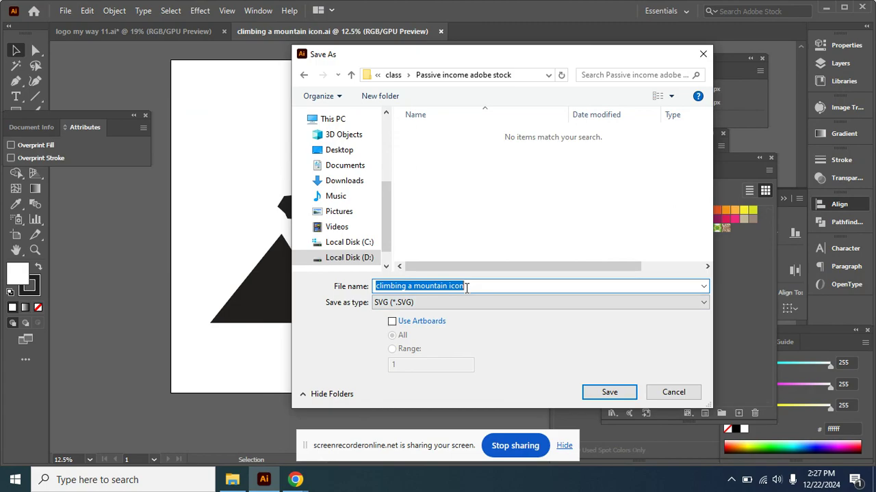
{"action": "left_click_drag", "start_coordinate": [532, 59], "coordinate": [477, 49]}
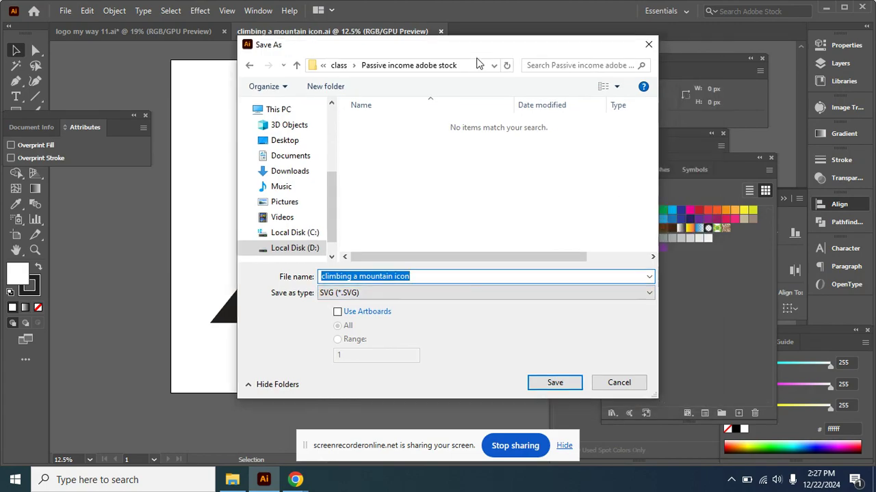
{"action": "left_click", "coordinate": [555, 386]}
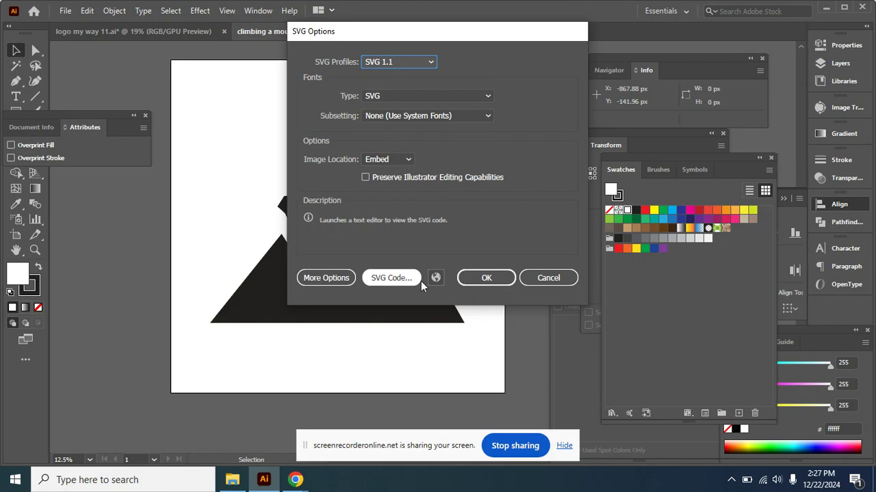
{"action": "left_click", "coordinate": [484, 278]}
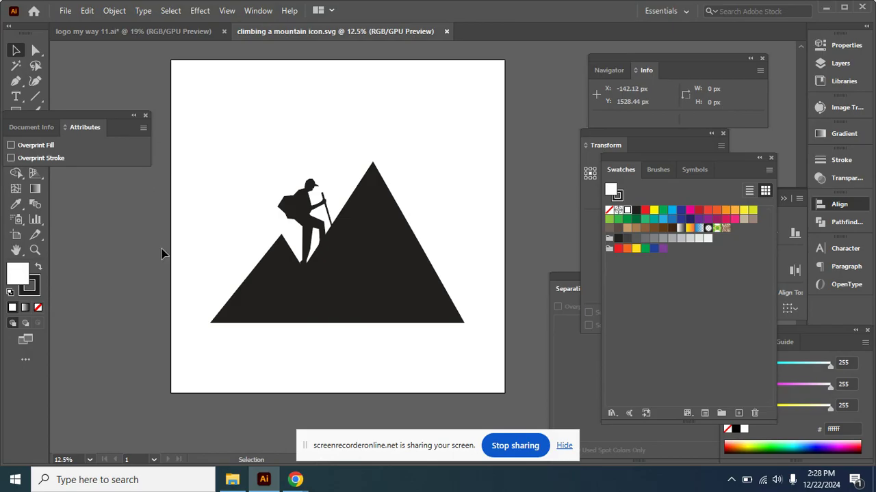
Step: Close the saved SVG document and reopen the climbing a mountain icon SVG file from the Passive income adobe stock folder
{"action": "left_click", "coordinate": [446, 32]}
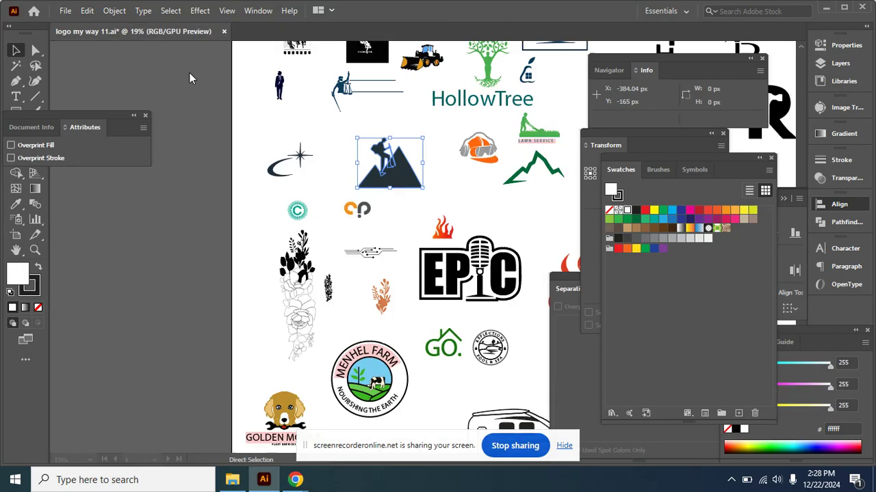
{"action": "left_click", "coordinate": [69, 11]}
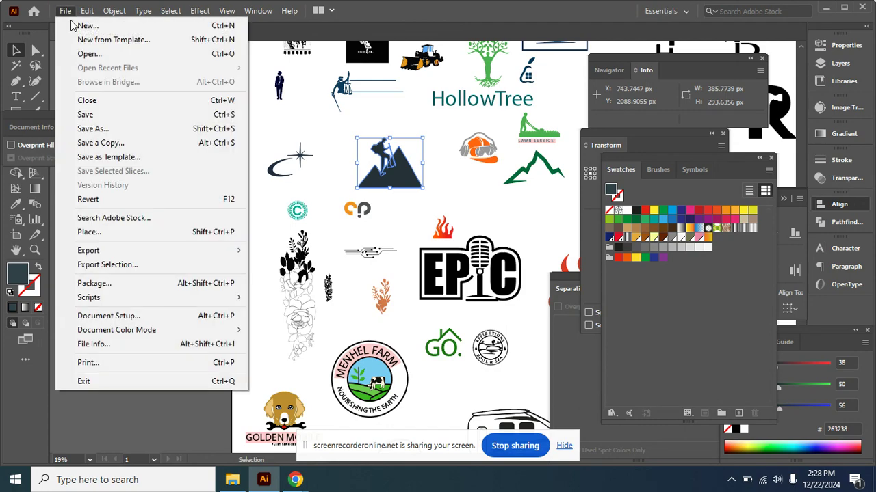
{"action": "left_click", "coordinate": [86, 54]}
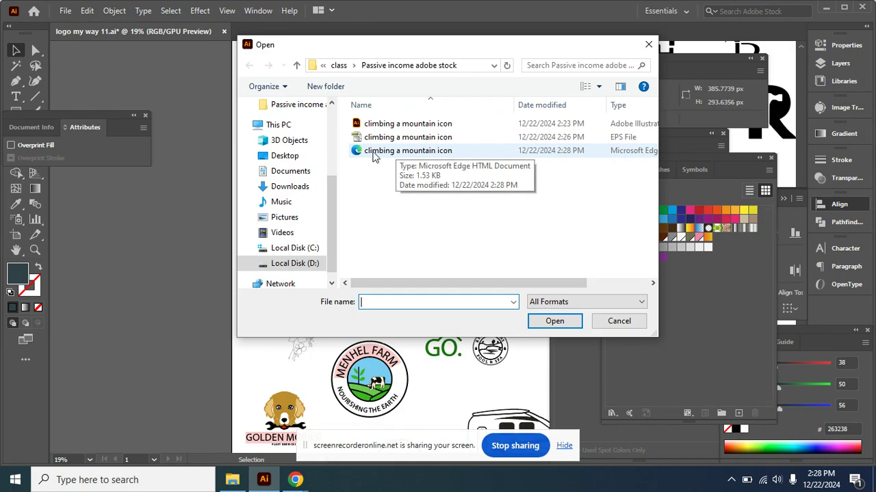
{"action": "double_click", "coordinate": [433, 151]}
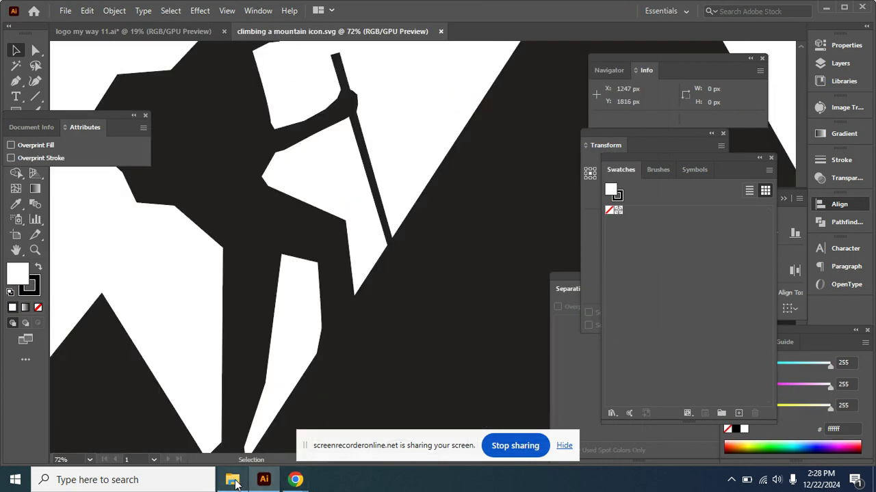
Step: Switch to File Explorer, open the Passive income adobe stock folder inside class on Local Disk (D:), and select the Illustrator file
{"action": "left_click", "coordinate": [236, 481]}
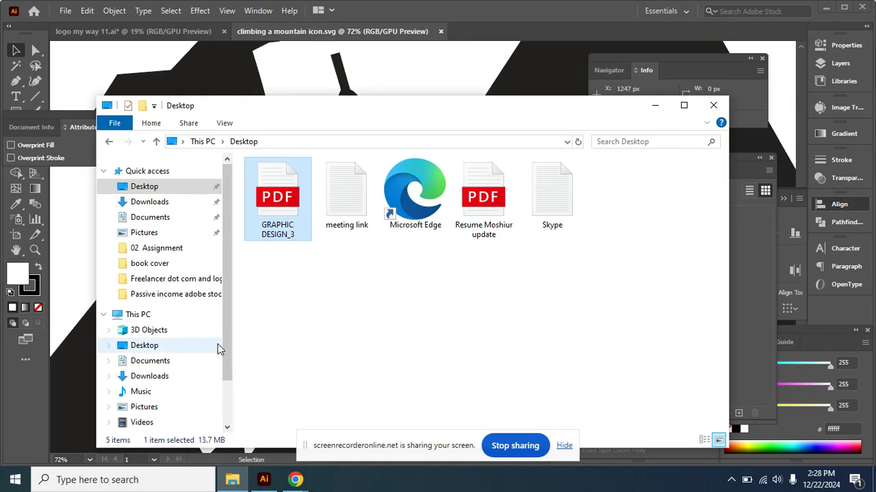
{"action": "scroll", "coordinate": [218, 349], "scroll_direction": "down", "scroll_amount": 2}
{"action": "left_click", "coordinate": [187, 397]}
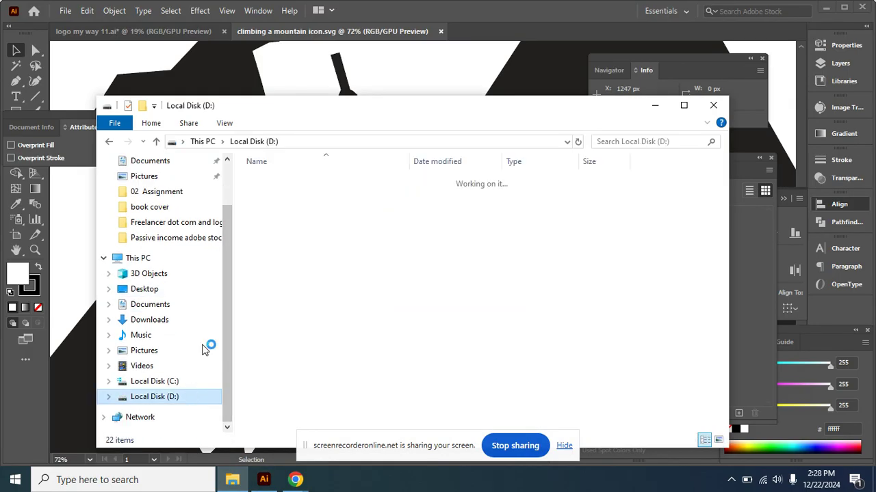
{"action": "double_click", "coordinate": [295, 236]}
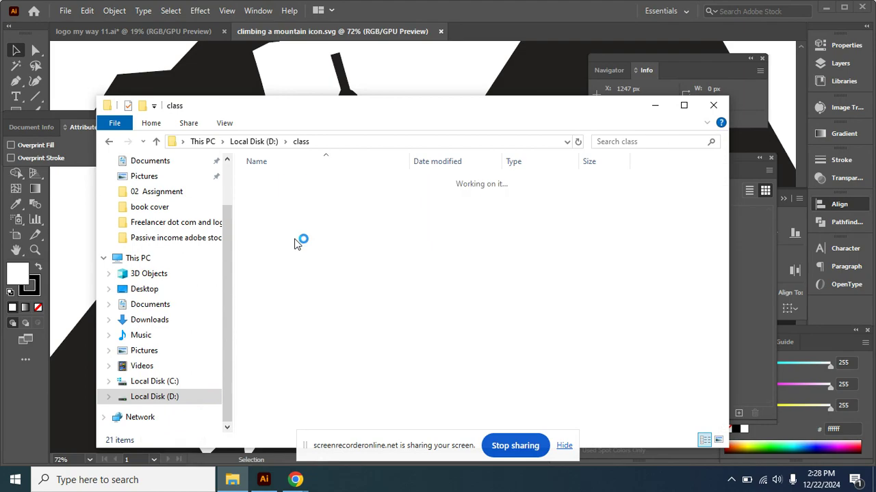
{"action": "left_click", "coordinate": [307, 274]}
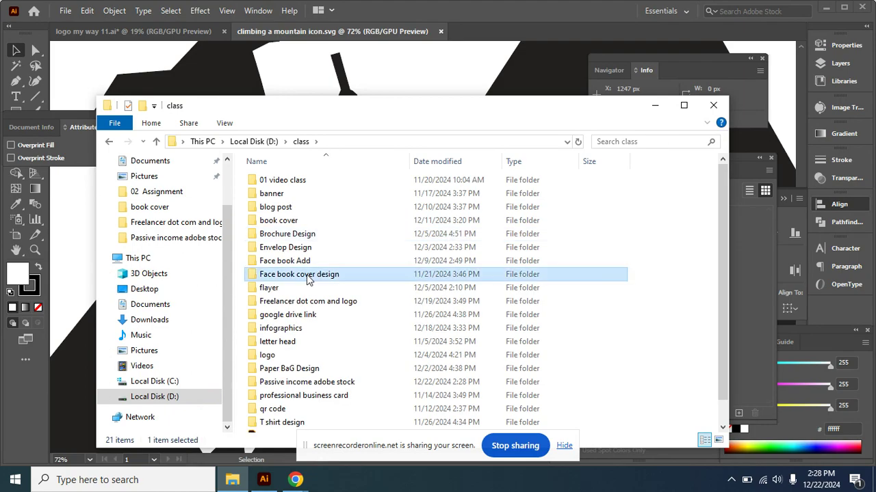
{"action": "key", "text": "p"}
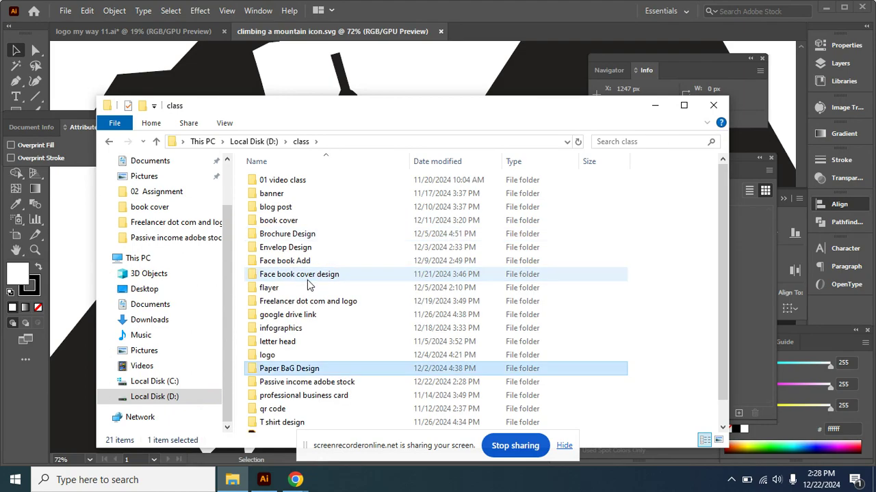
{"action": "double_click", "coordinate": [305, 382]}
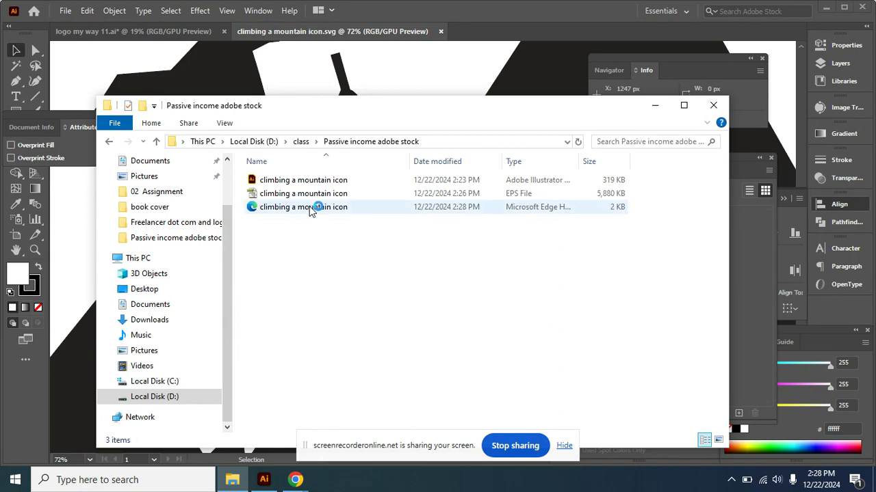
{"action": "left_click", "coordinate": [313, 180]}
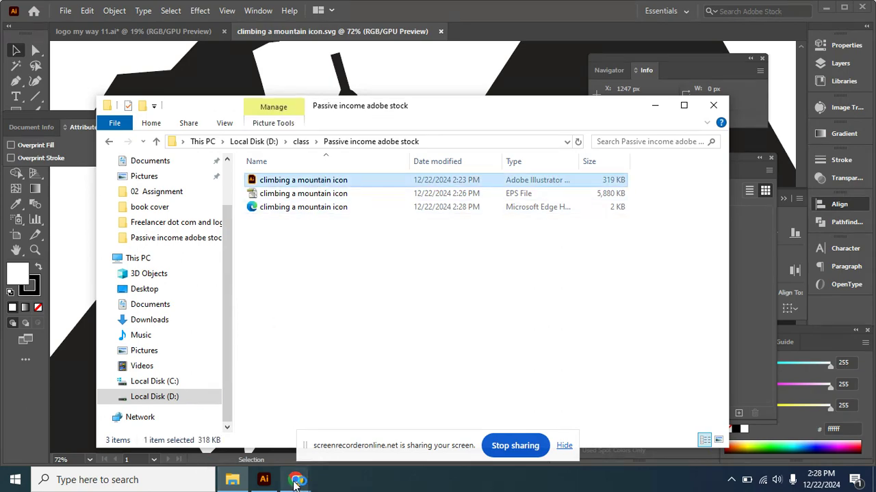
Step: Switch to Chrome and load the climbing a mountain icon Illustrator file from the folder into a new browser tab
{"action": "left_click", "coordinate": [824, 11]}
{"action": "left_click", "coordinate": [824, 11]}
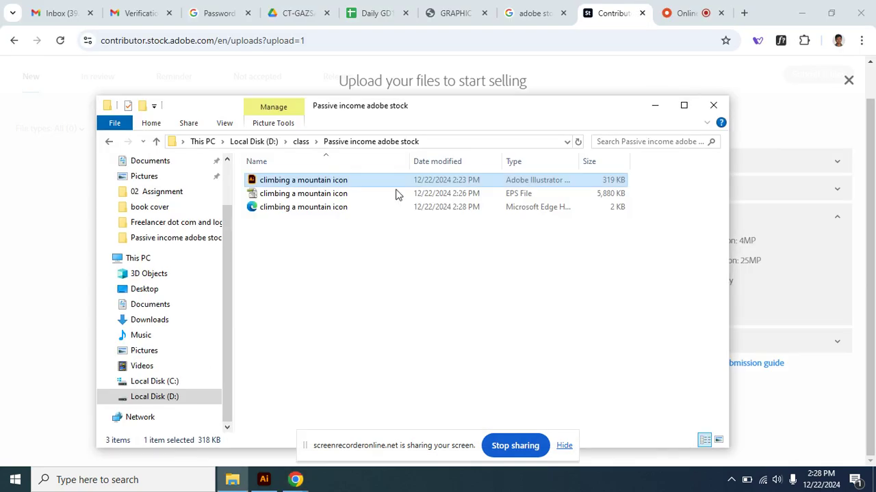
{"action": "left_click", "coordinate": [294, 209]}
{"action": "left_click_drag", "start_coordinate": [267, 181], "coordinate": [796, 17]}
{"action": "left_click", "coordinate": [744, 13]}
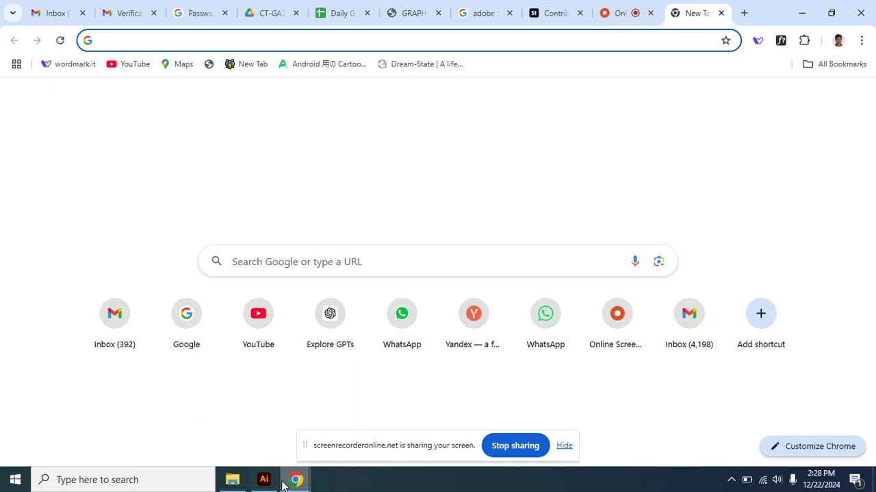
{"action": "left_click", "coordinate": [232, 480]}
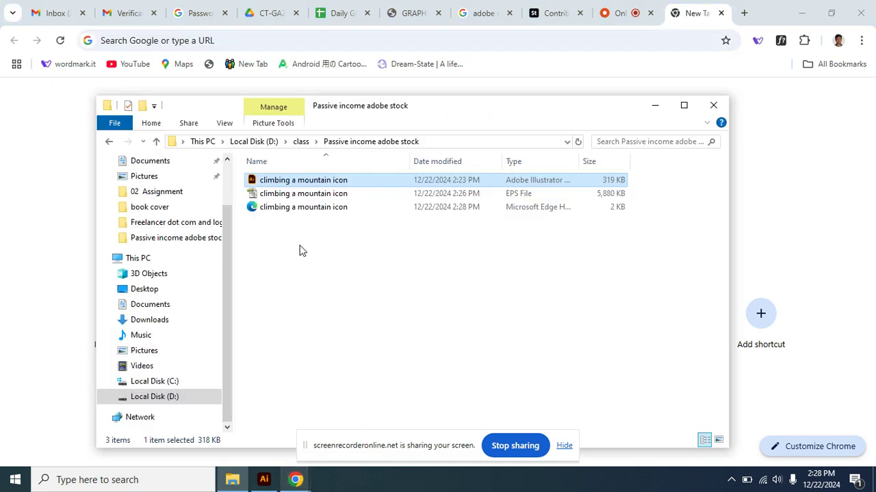
{"action": "left_click_drag", "start_coordinate": [309, 182], "coordinate": [692, 42]}
{"action": "key", "text": "Return"}
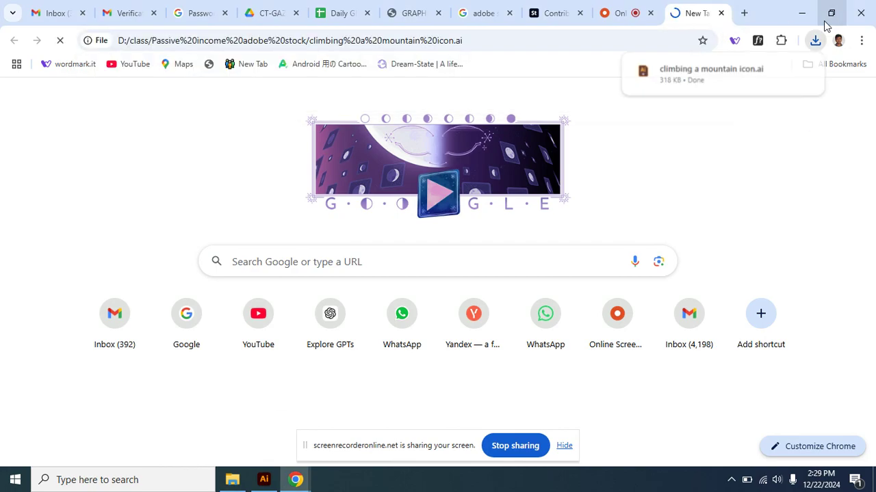
Step: Show the downloaded climbing a mountain icon Illustrator file in the Downloads folder and delete it
{"action": "left_click", "coordinate": [785, 79]}
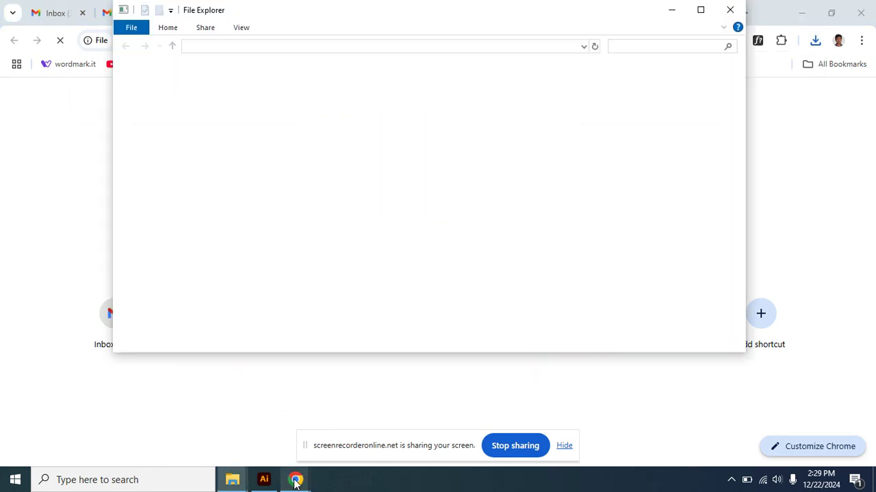
{"action": "left_click_drag", "start_coordinate": [417, 266], "coordinate": [279, 91]}
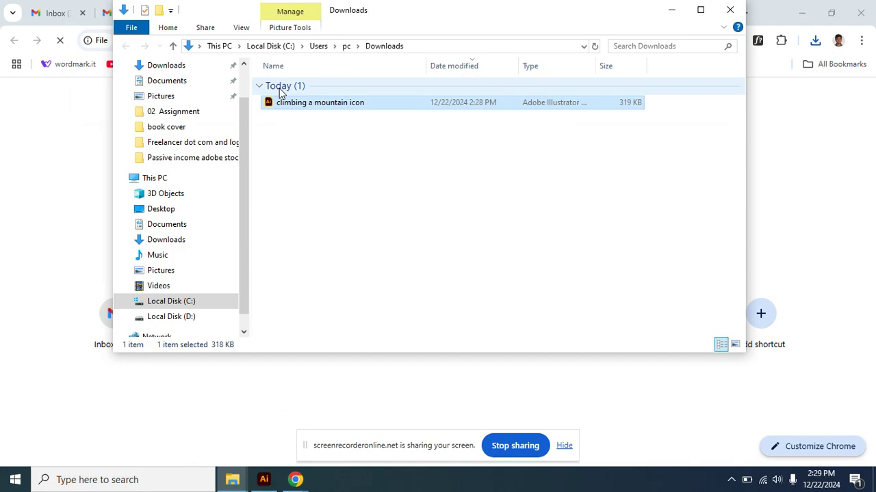
{"action": "left_click", "coordinate": [213, 478]}
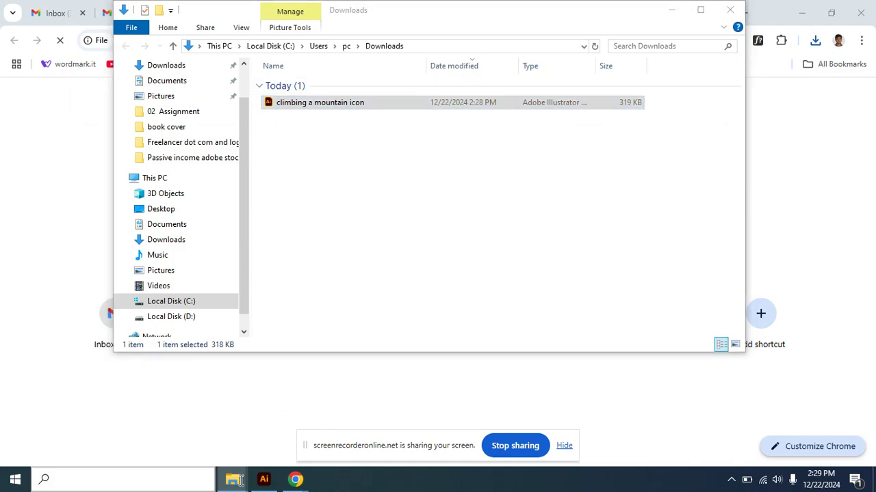
{"action": "key", "text": "Delete"}
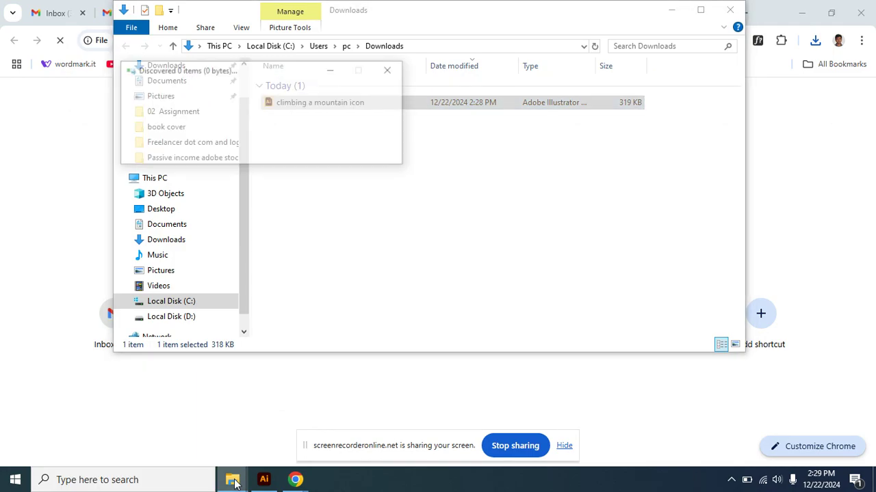
Step: Switch to the Passive income adobe stock folder, minimize the Downloads window, and load the climbing a mountain icon SVG file into the Chrome tab
{"action": "mouse_move", "coordinate": [239, 400]}
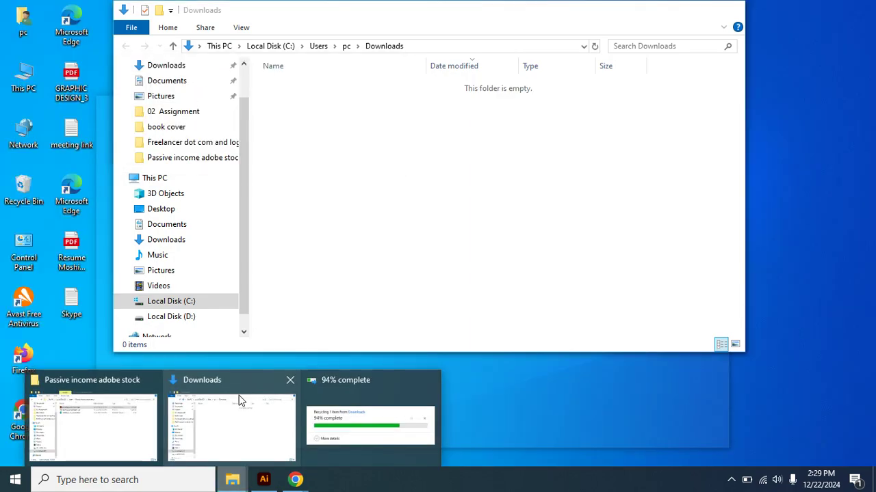
{"action": "left_click", "coordinate": [121, 444]}
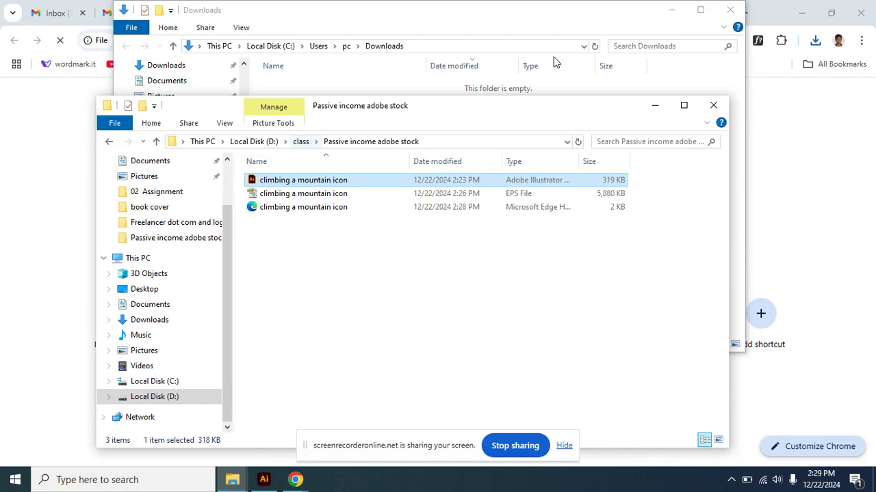
{"action": "left_click", "coordinate": [669, 11]}
{"action": "left_click", "coordinate": [301, 207]}
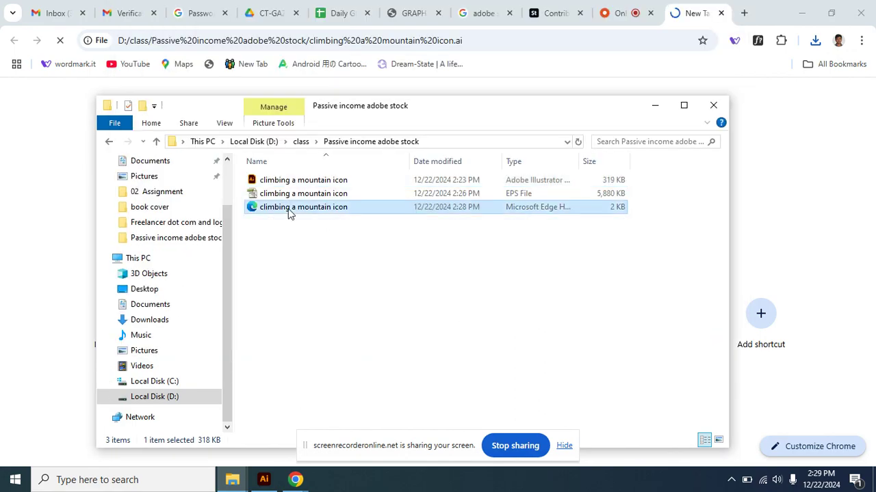
{"action": "left_click_drag", "start_coordinate": [250, 208], "coordinate": [631, 41]}
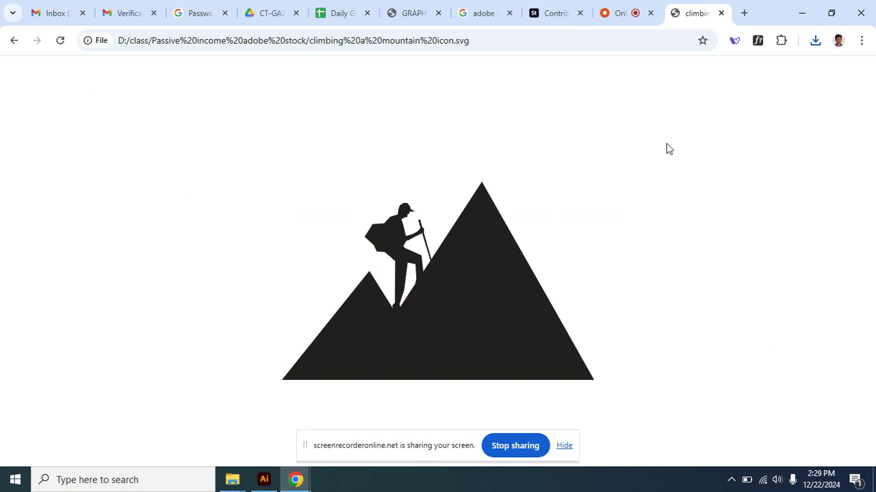
Step: Close the SVG preview tab, dismiss the Adobe Stock upload window to view the New files page, and return to the upload window
{"action": "left_click", "coordinate": [721, 13]}
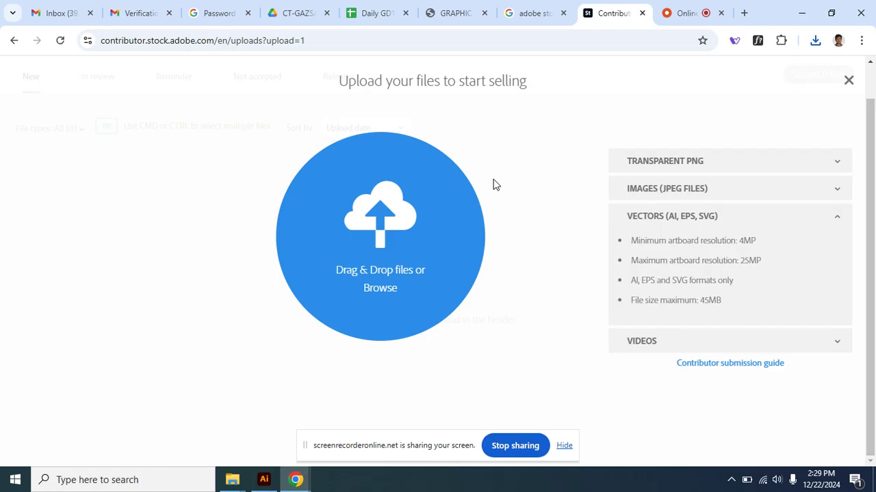
{"action": "left_click", "coordinate": [845, 82]}
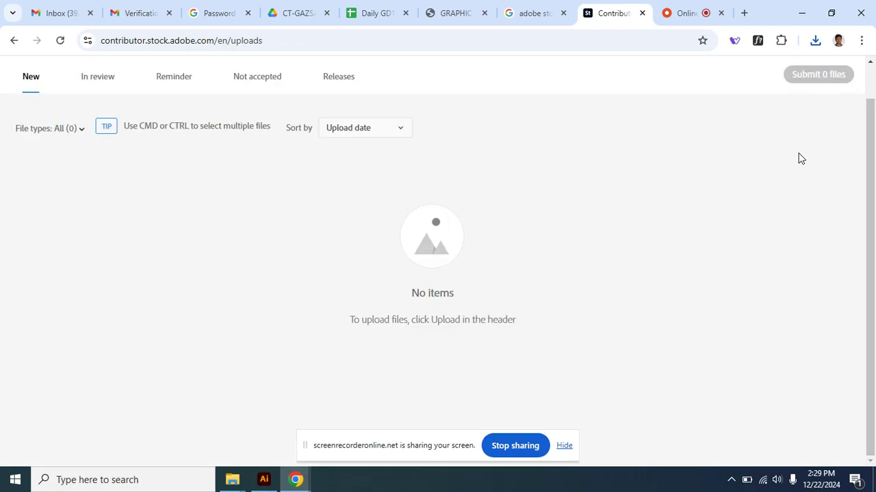
{"action": "left_click", "coordinate": [441, 257]}
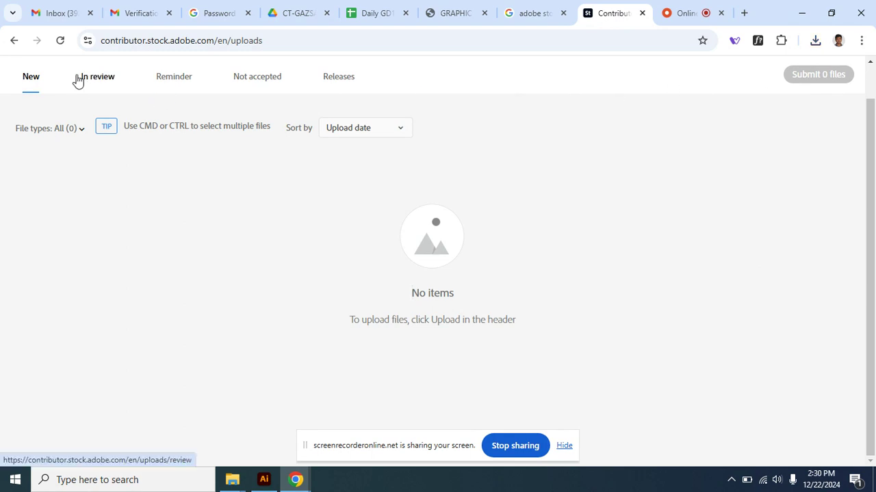
{"action": "left_click", "coordinate": [14, 41]}
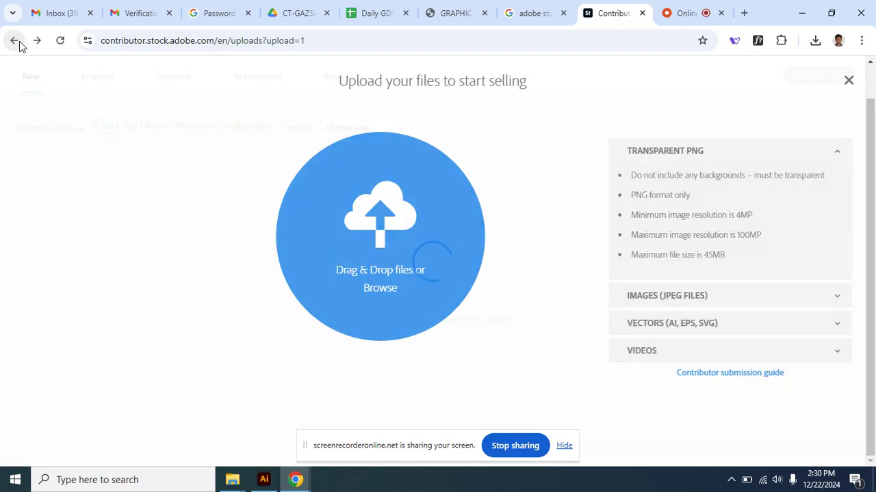
Step: Upload the climbing a mountain icon SVG file from the Passive income adobe stock folder inside class on Local Disk (D:)
{"action": "left_click", "coordinate": [379, 287]}
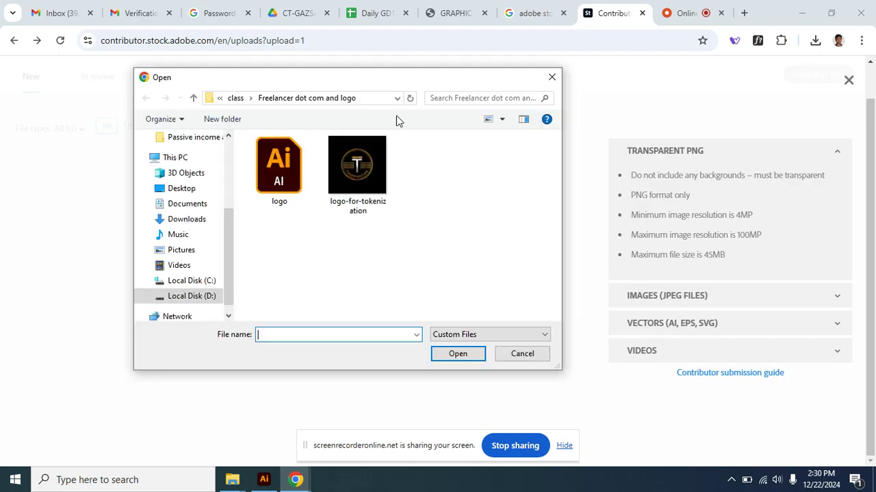
{"action": "left_click", "coordinate": [212, 297]}
{"action": "double_click", "coordinate": [308, 211]}
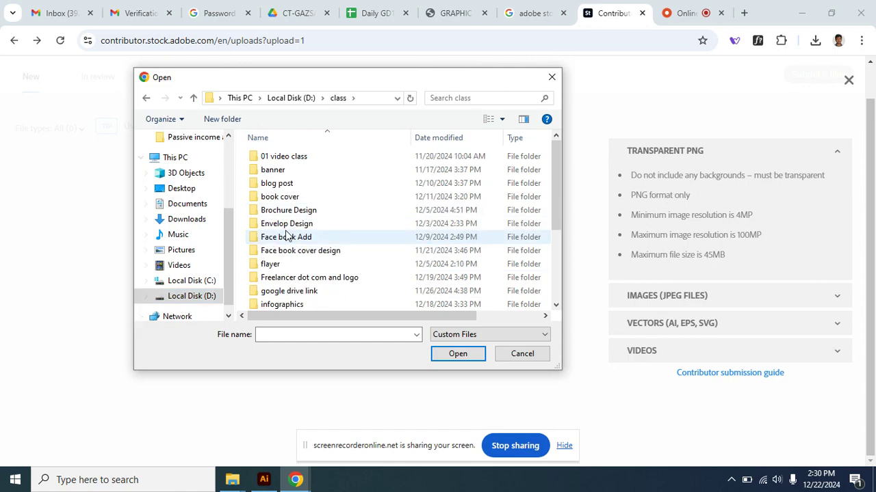
{"action": "left_click", "coordinate": [290, 253]}
{"action": "scroll", "coordinate": [290, 254], "scroll_direction": "down", "scroll_amount": 3}
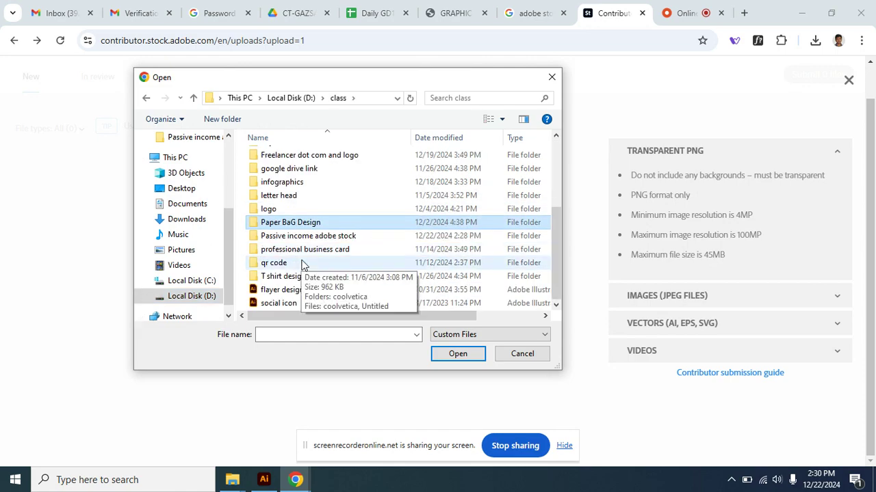
{"action": "double_click", "coordinate": [340, 239]}
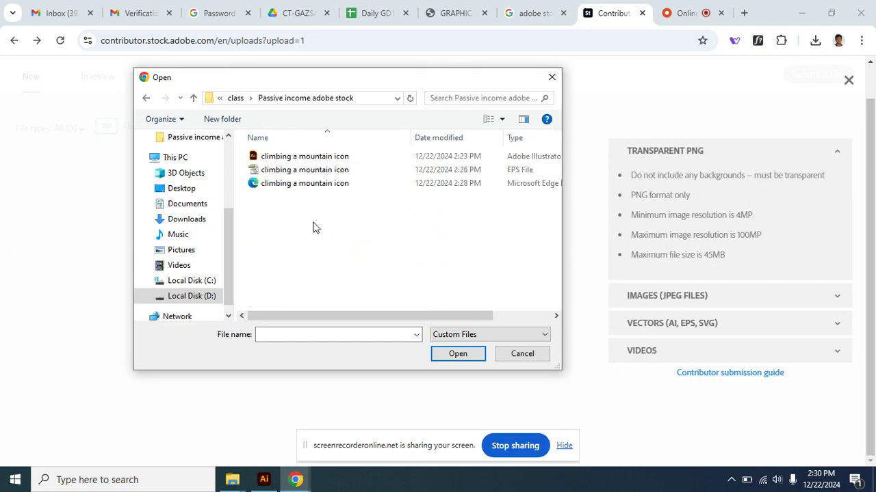
{"action": "double_click", "coordinate": [325, 184]}
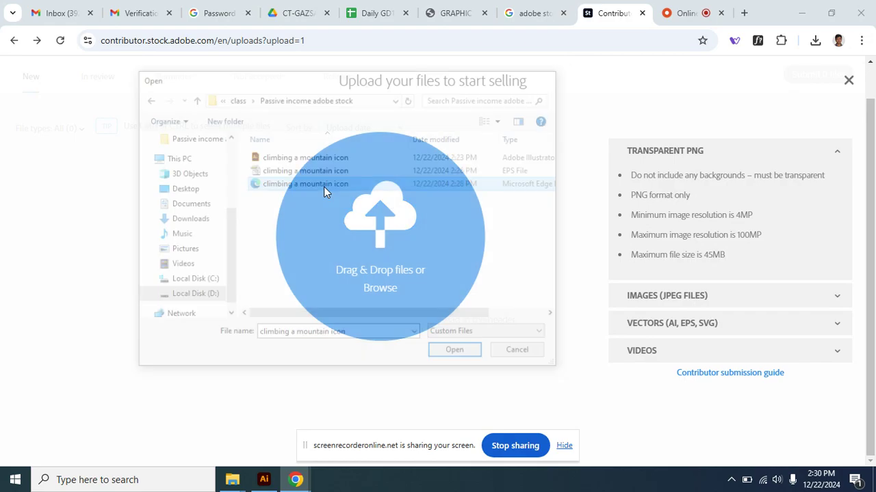
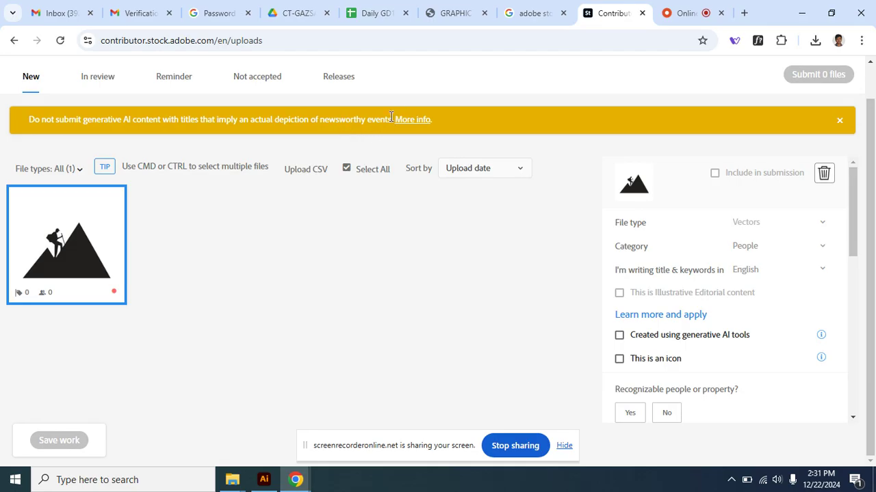
Step: Review the generative AI content notice and set the uploaded vector's category to Travel
{"action": "left_click_drag", "start_coordinate": [391, 120], "coordinate": [28, 127]}
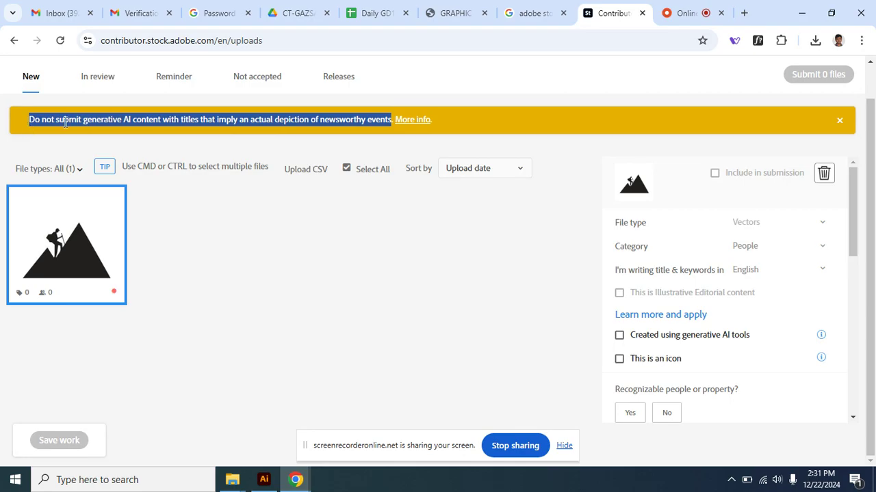
{"action": "left_click", "coordinate": [162, 119]}
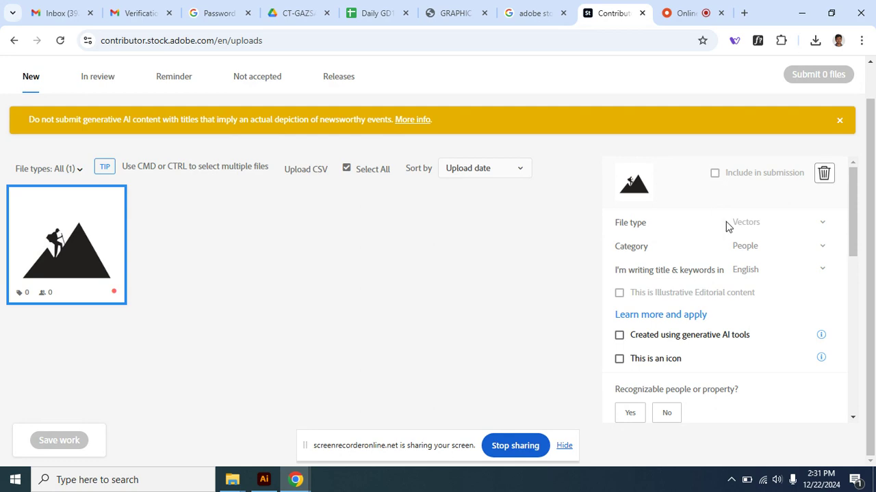
{"action": "mouse_move", "coordinate": [856, 188]}
{"action": "left_mouse_down"}
{"action": "mouse_move", "coordinate": [853, 202]}
{"action": "mouse_move", "coordinate": [854, 174]}
{"action": "left_mouse_up"}
{"action": "left_click", "coordinate": [820, 249]}
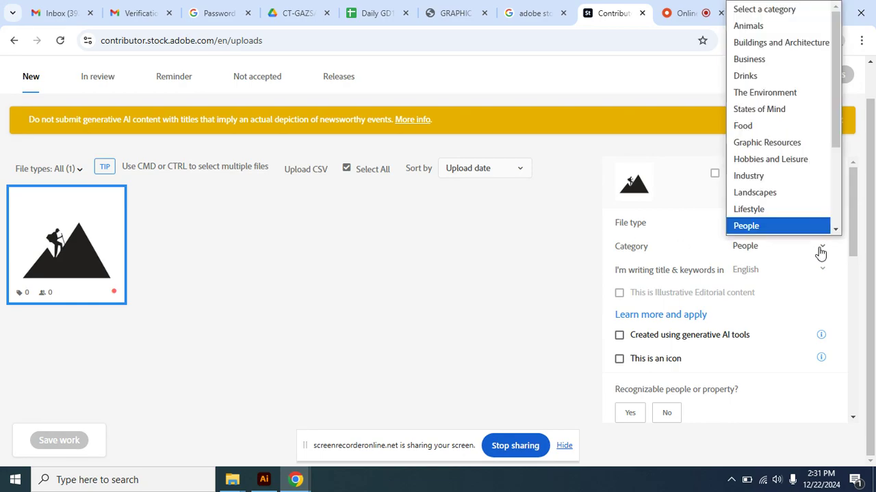
{"action": "left_click_drag", "start_coordinate": [837, 131], "coordinate": [835, 228]}
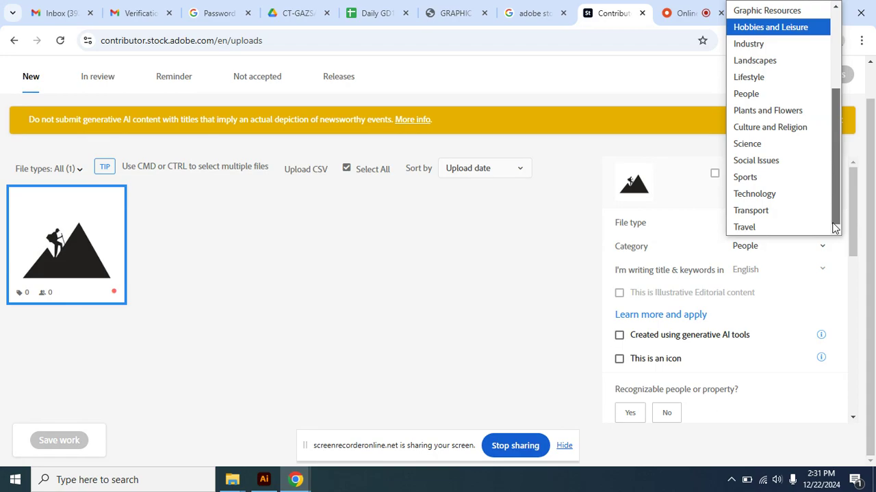
{"action": "left_click_drag", "start_coordinate": [834, 228], "coordinate": [837, 104]}
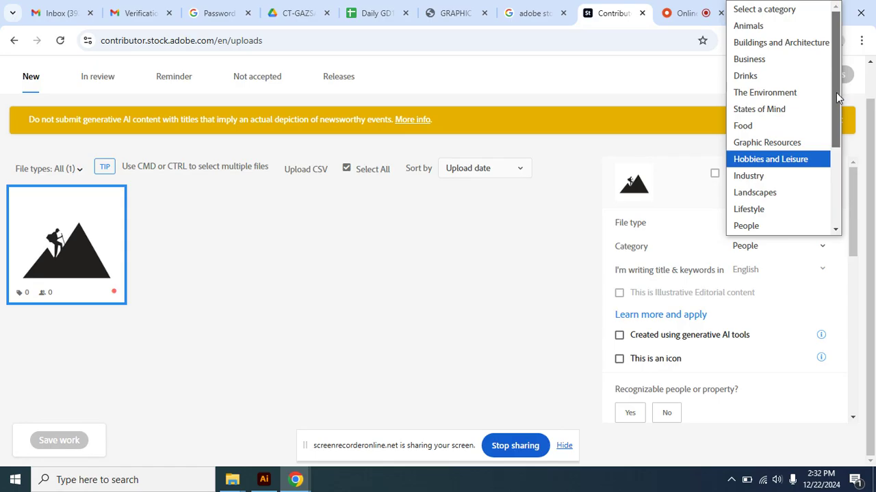
{"action": "left_click_drag", "start_coordinate": [836, 92], "coordinate": [844, 213]}
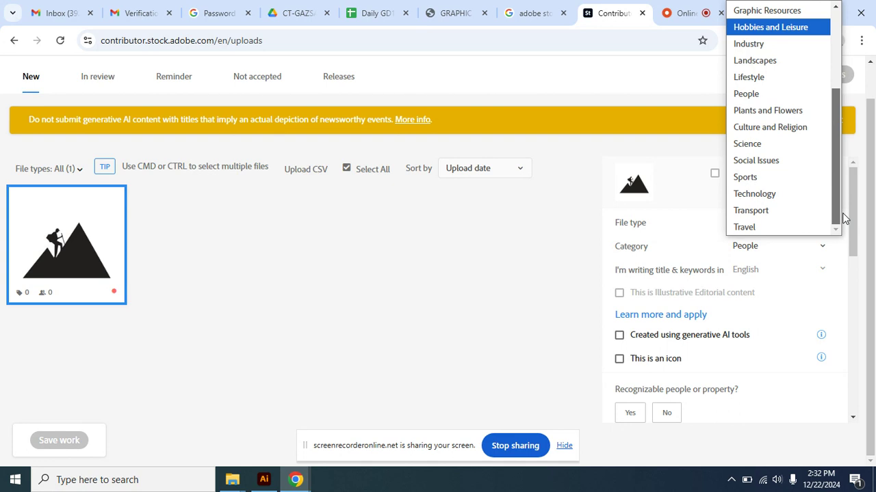
{"action": "left_click", "coordinate": [768, 229]}
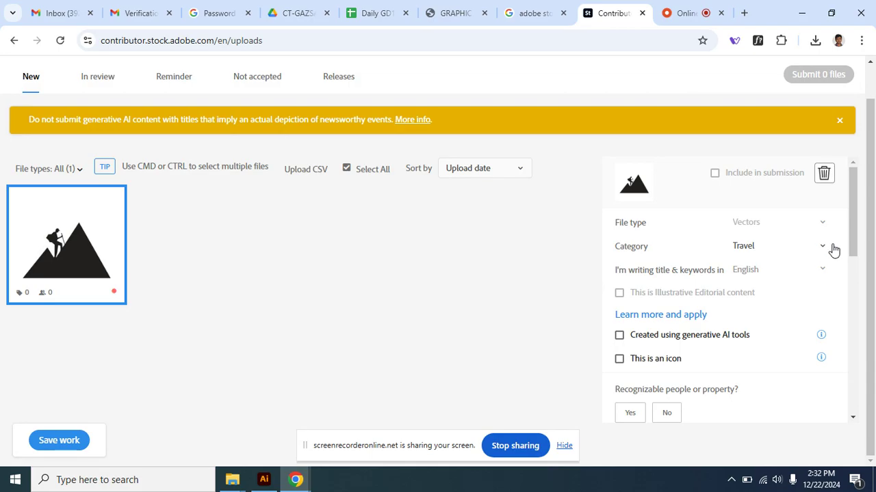
Step: Examine Adobe's help page on single vector icons and icon sheets for the This is an icon option, and close it
{"action": "scroll", "coordinate": [855, 226], "scroll_direction": "down", "scroll_amount": 1}
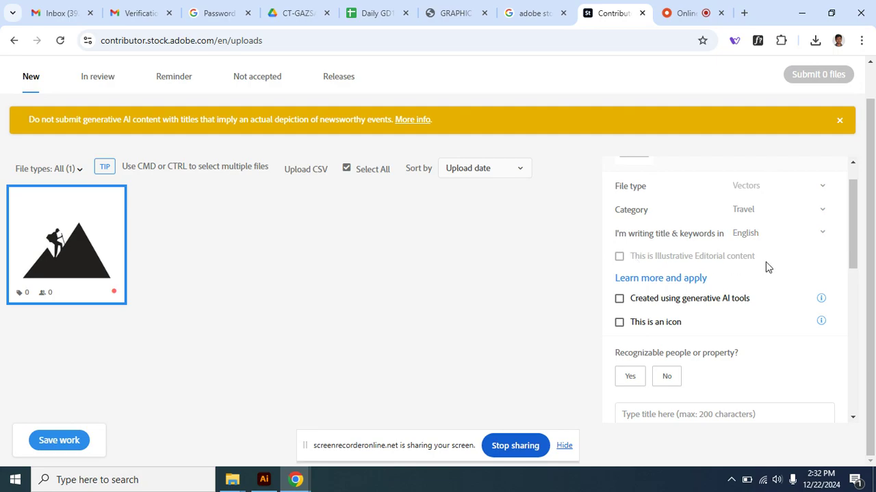
{"action": "left_click_drag", "start_coordinate": [858, 235], "coordinate": [856, 250]}
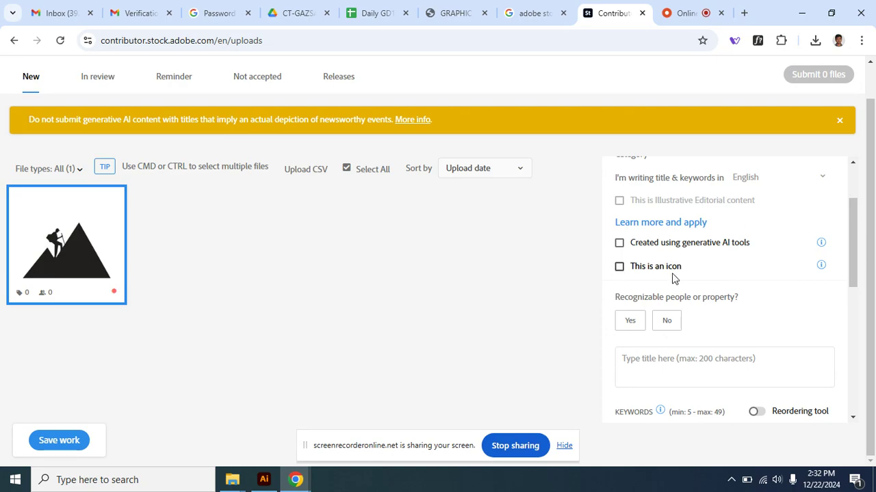
{"action": "left_click", "coordinate": [822, 266]}
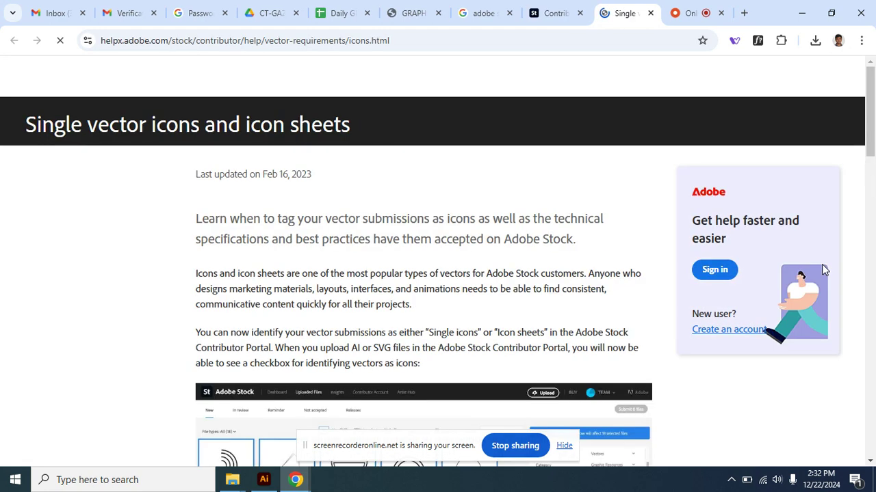
{"action": "scroll", "coordinate": [872, 133], "scroll_direction": "down", "scroll_amount": 4}
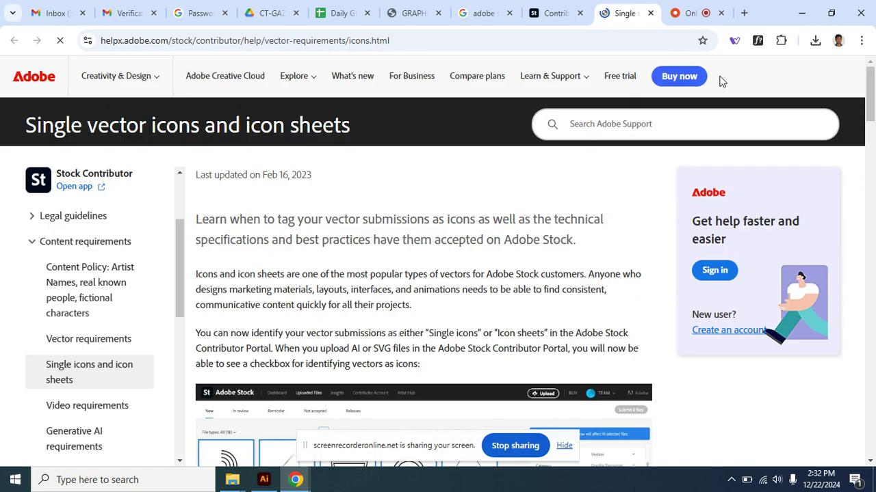
{"action": "left_click", "coordinate": [650, 13]}
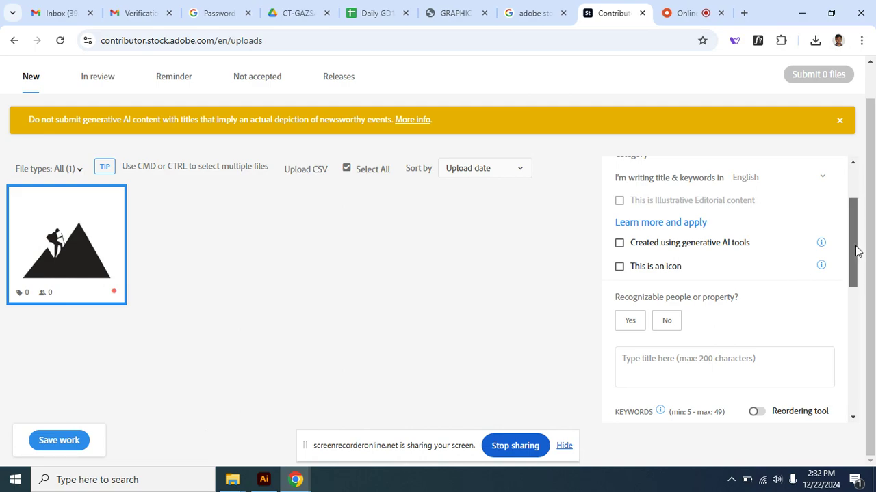
Step: Review the remaining submission fields and answer No to the question about recognizable people or property
{"action": "left_click_drag", "start_coordinate": [856, 248], "coordinate": [853, 276]}
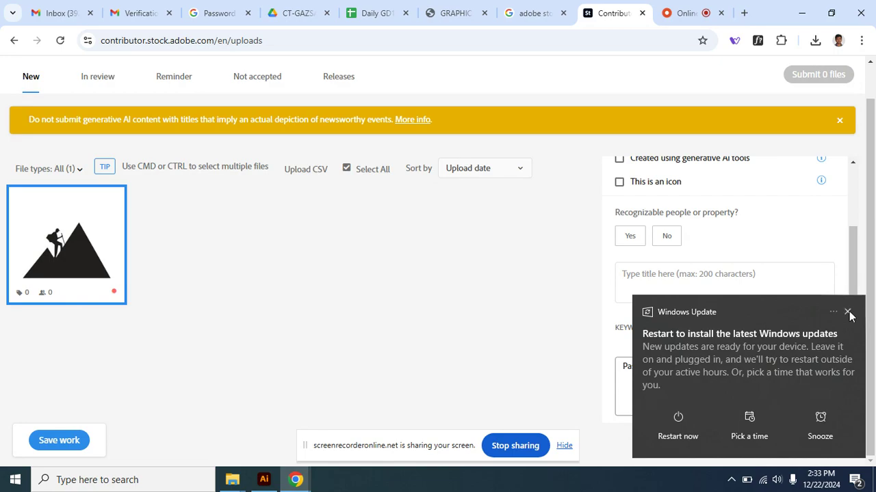
{"action": "mouse_move", "coordinate": [854, 248]}
{"action": "left_mouse_down"}
{"action": "mouse_move", "coordinate": [862, 261]}
{"action": "mouse_move", "coordinate": [861, 249]}
{"action": "left_mouse_up"}
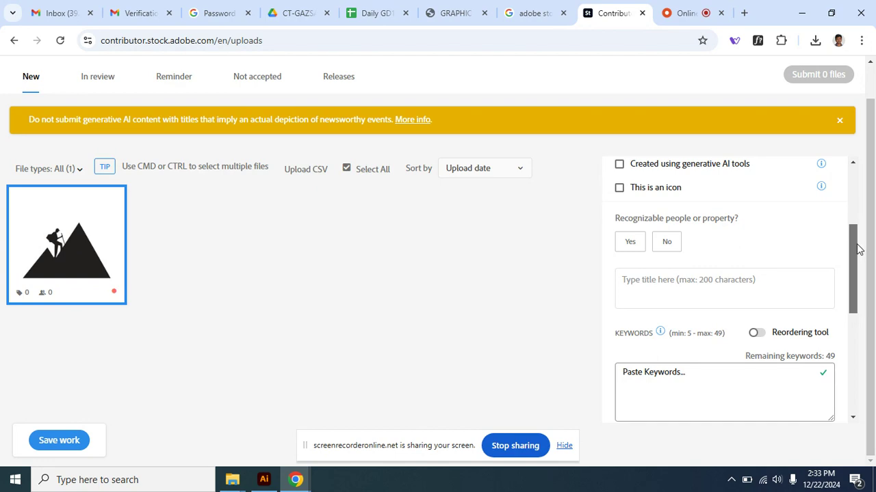
{"action": "left_click_drag", "start_coordinate": [859, 250], "coordinate": [873, 231]}
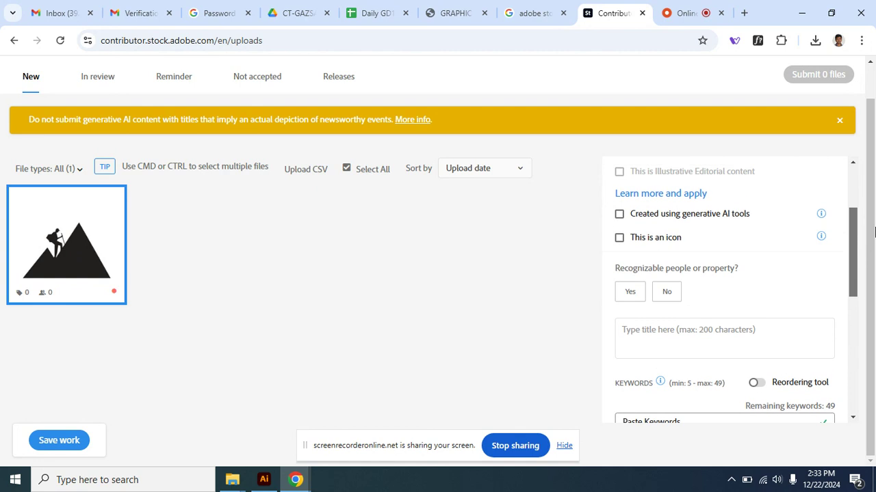
{"action": "mouse_move", "coordinate": [874, 232]}
{"action": "left_mouse_down"}
{"action": "mouse_move", "coordinate": [873, 258]}
{"action": "mouse_move", "coordinate": [874, 206]}
{"action": "mouse_move", "coordinate": [873, 225]}
{"action": "left_mouse_up"}
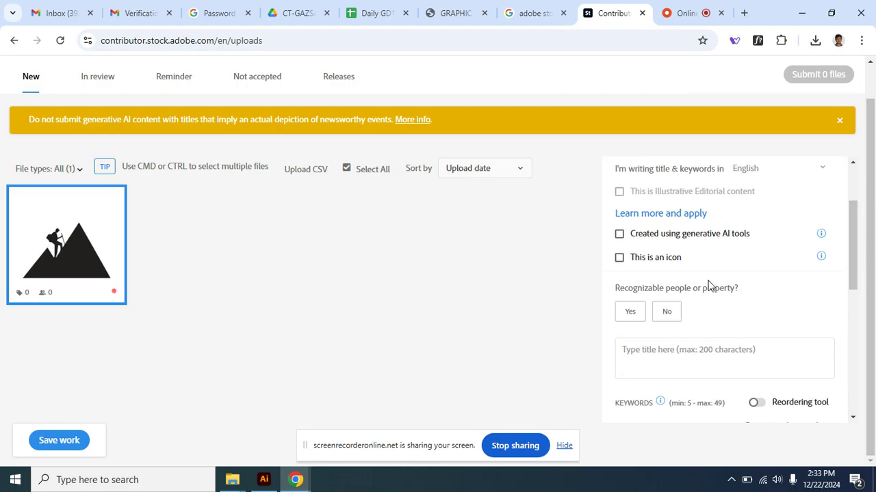
{"action": "left_click_drag", "start_coordinate": [858, 241], "coordinate": [823, 259]}
{"action": "left_click", "coordinate": [671, 247]}
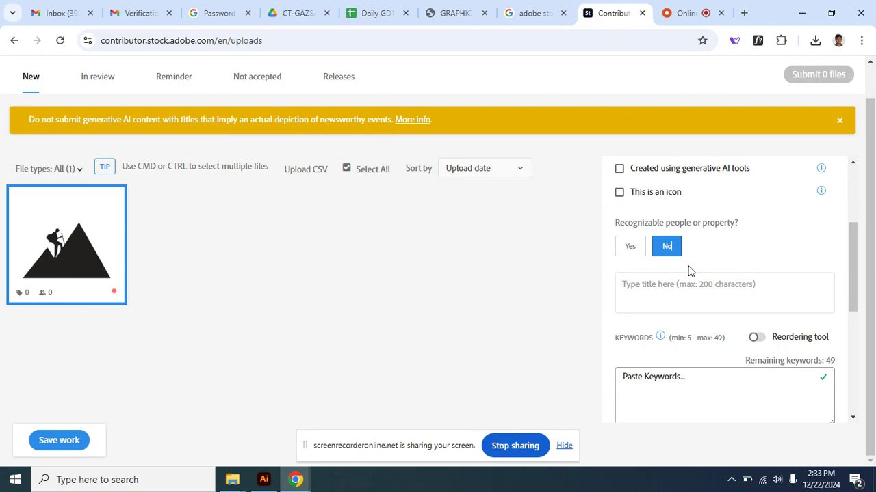
Step: Title the uploaded vector "A man climbing a mountain with a travel bag"
{"action": "left_click_drag", "start_coordinate": [858, 242], "coordinate": [855, 250]}
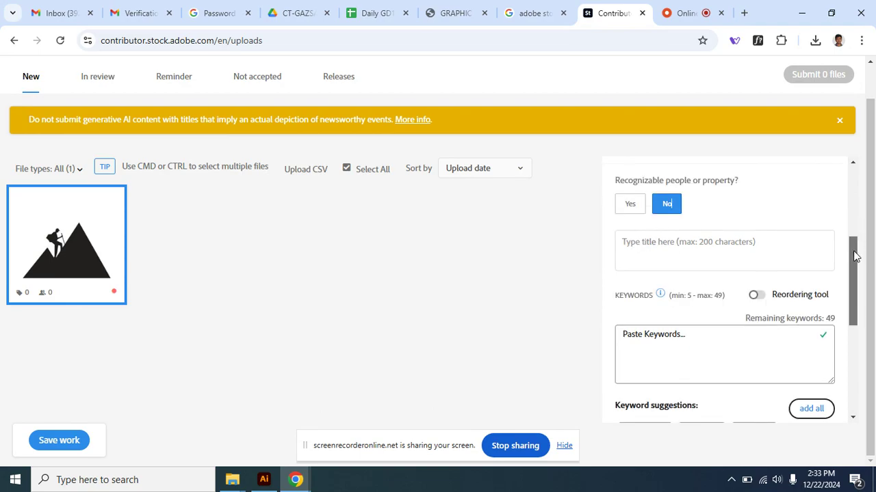
{"action": "left_click", "coordinate": [660, 245]}
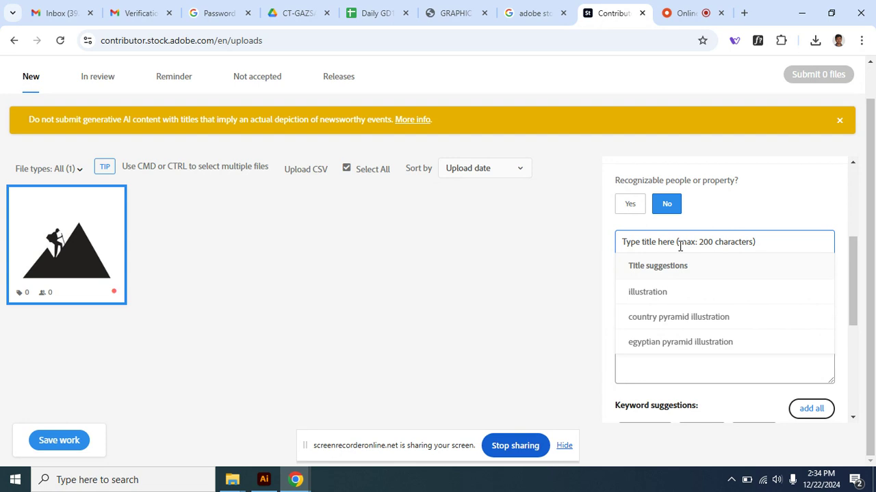
{"action": "type", "text": "A"}
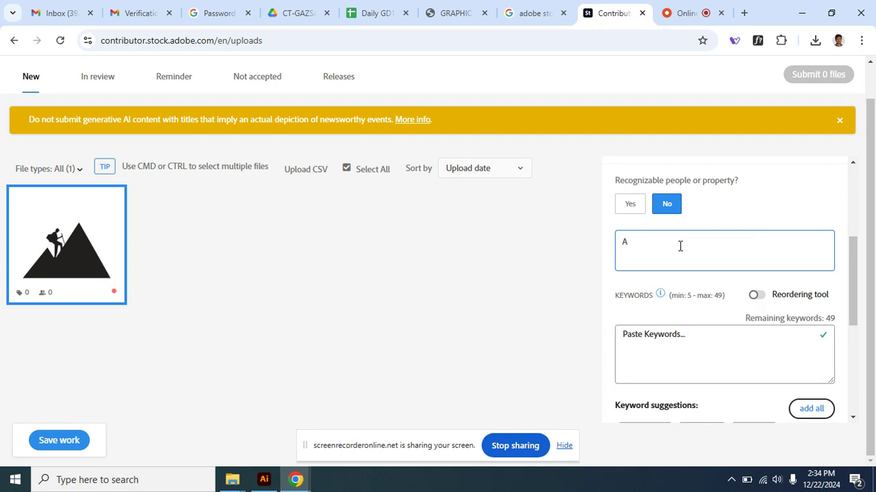
{"action": "type", "text": " man climbing a mountain"}
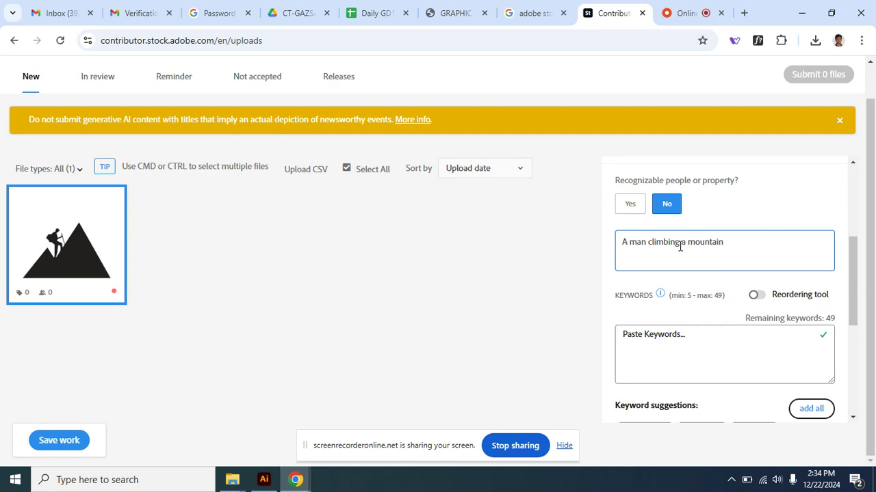
{"action": "type", "text": "with a"}
{"action": "type", "text": "travel bag"}
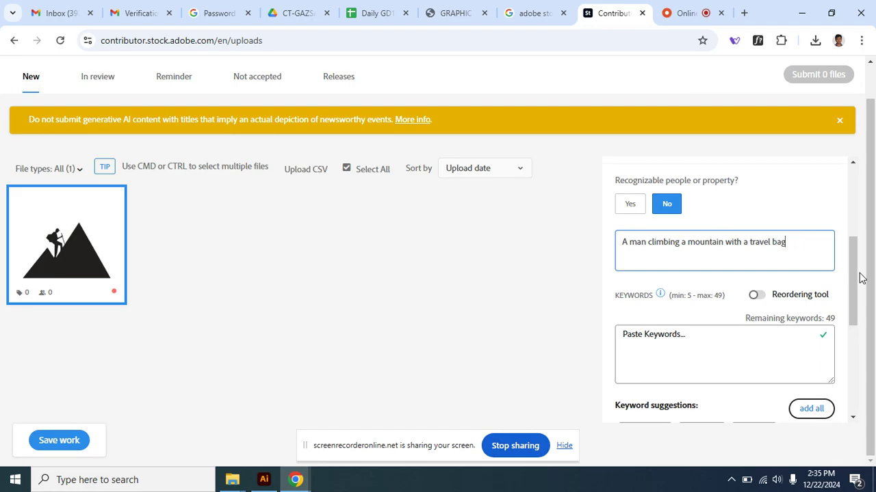
Step: Enter man and hill as the first comma-separated keywords for the uploaded vector
{"action": "mouse_move", "coordinate": [854, 263]}
{"action": "left_mouse_down"}
{"action": "mouse_move", "coordinate": [853, 290]}
{"action": "mouse_move", "coordinate": [852, 273]}
{"action": "left_mouse_up"}
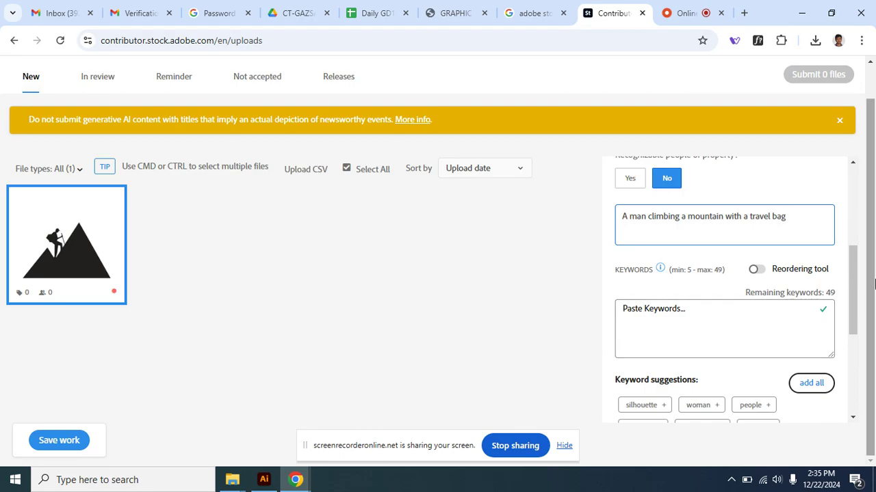
{"action": "left_click", "coordinate": [861, 292]}
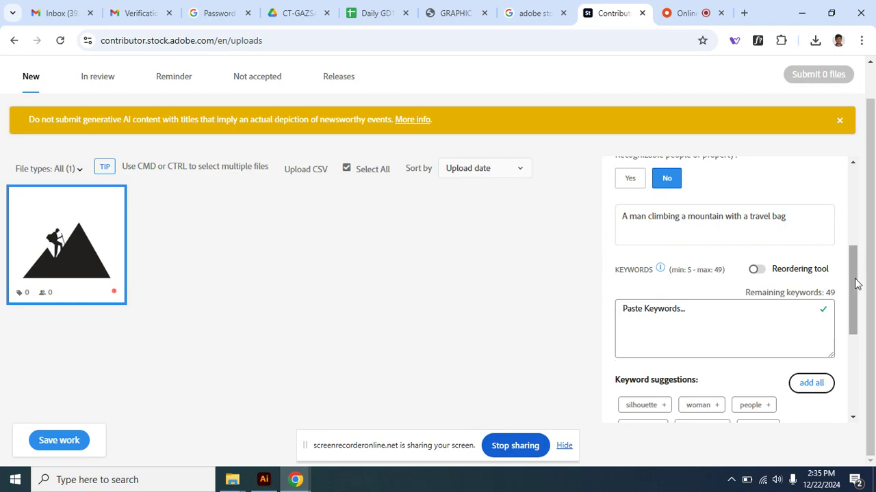
{"action": "left_click_drag", "start_coordinate": [859, 292], "coordinate": [859, 301]}
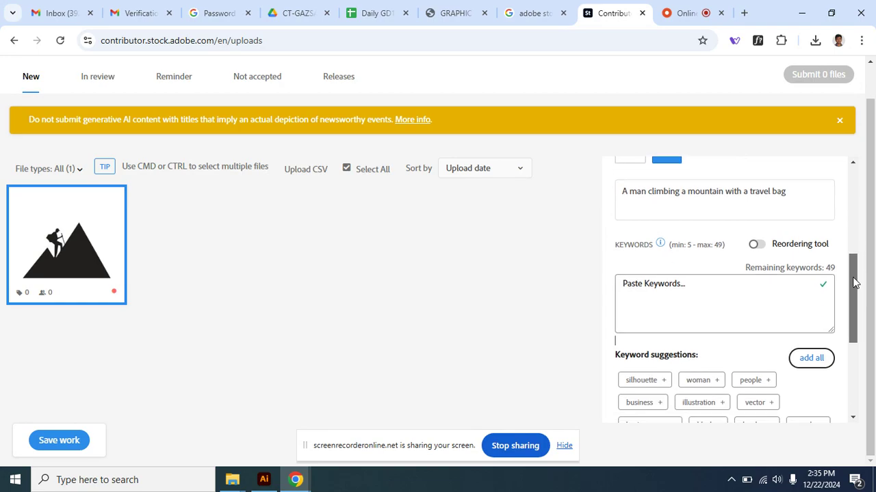
{"action": "left_click", "coordinate": [653, 288]}
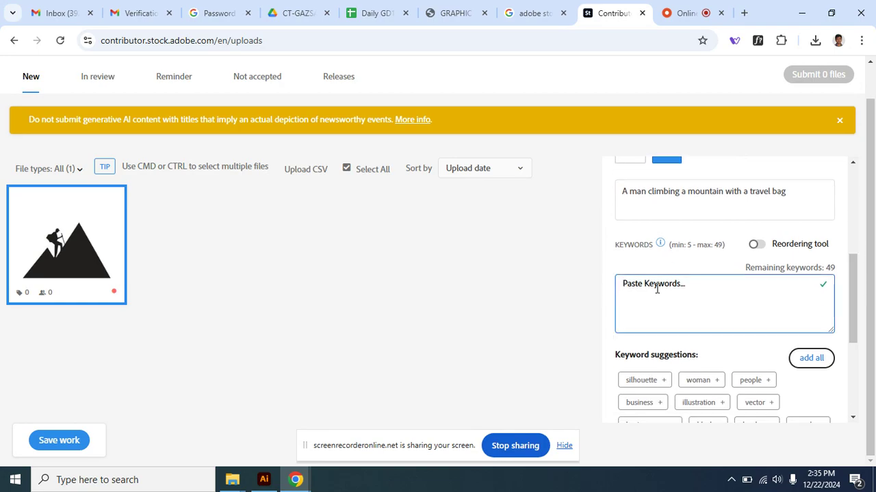
{"action": "type", "text": "man,"}
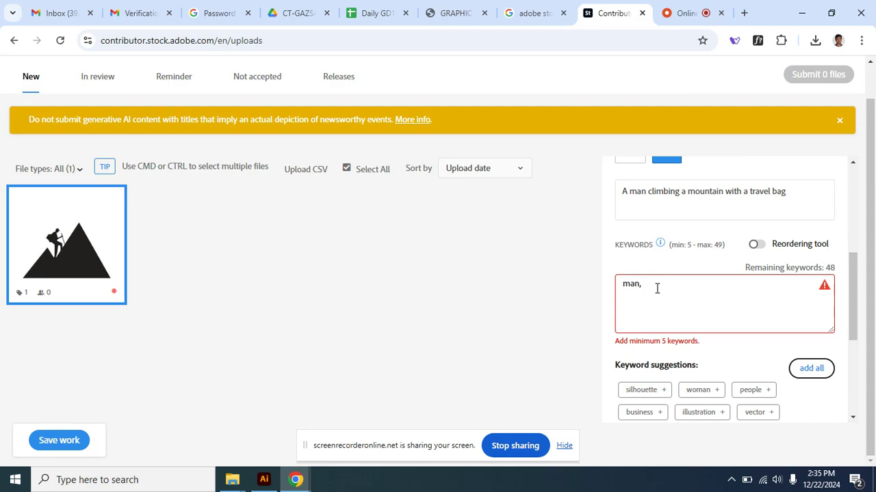
{"action": "type", "text": "hill"}
{"action": "key", "text": "Return"}
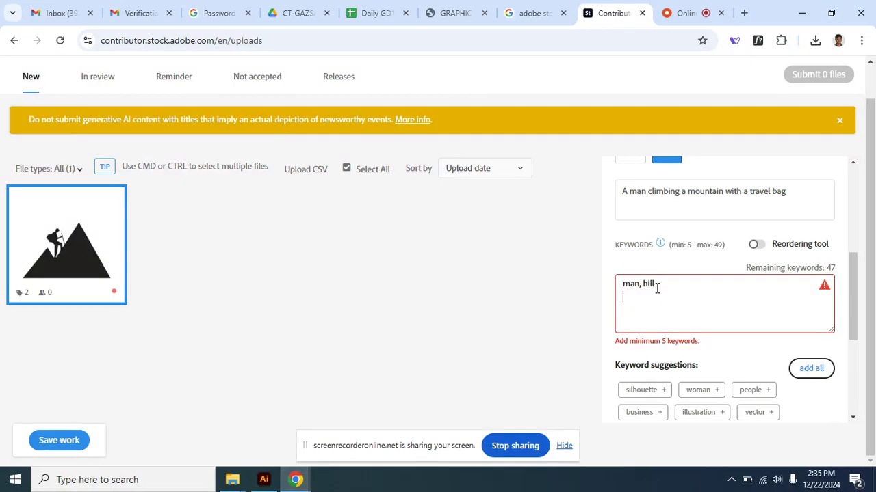
{"action": "key", "text": "BackSpace"}
{"action": "left_click_drag", "start_coordinate": [670, 287], "coordinate": [611, 281]}
{"action": "left_click", "coordinate": [676, 300]}
{"action": "left_click", "coordinate": [672, 282]}
{"action": "type", "text": ","}
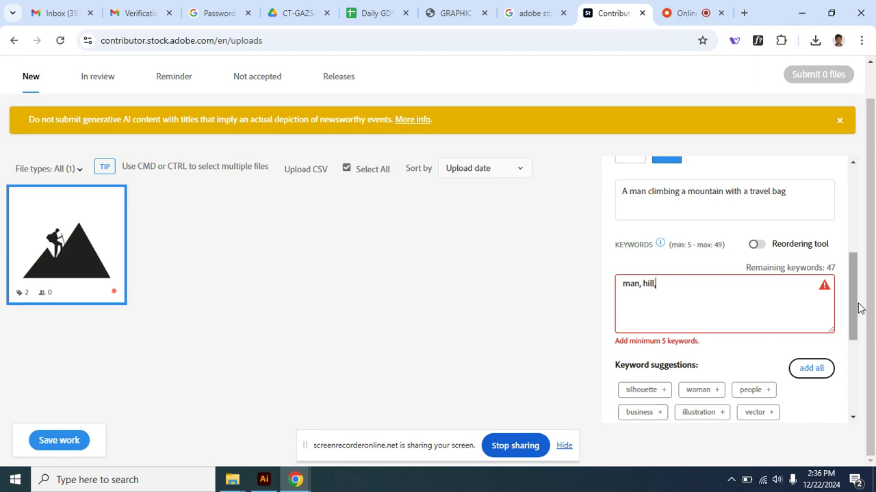
Step: Add vector from the keyword suggestions to the file's keywords
{"action": "scroll", "coordinate": [855, 319], "scroll_direction": "down", "scroll_amount": 1}
{"action": "left_click_drag", "start_coordinate": [855, 319], "coordinate": [841, 358]}
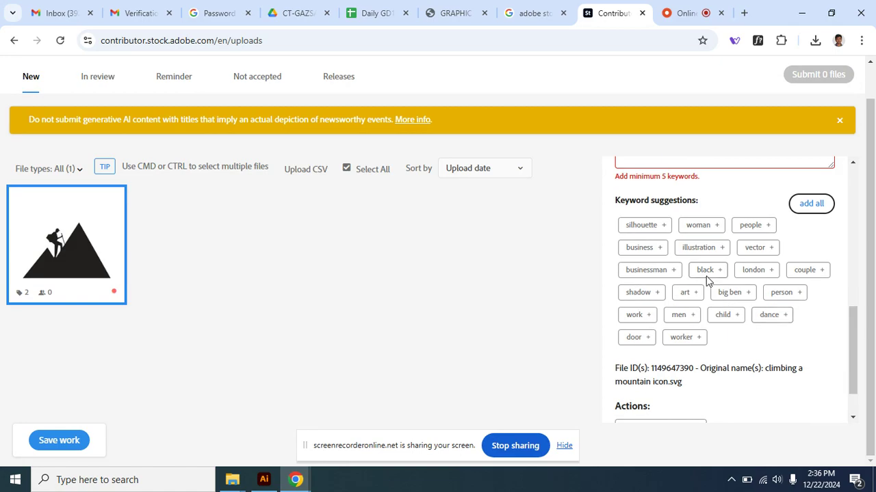
{"action": "left_click", "coordinate": [753, 248]}
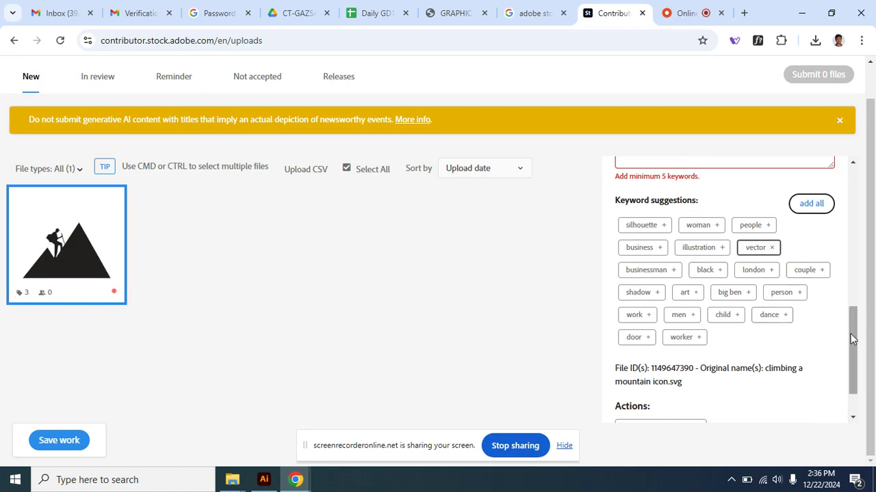
{"action": "left_click_drag", "start_coordinate": [852, 338], "coordinate": [854, 277]}
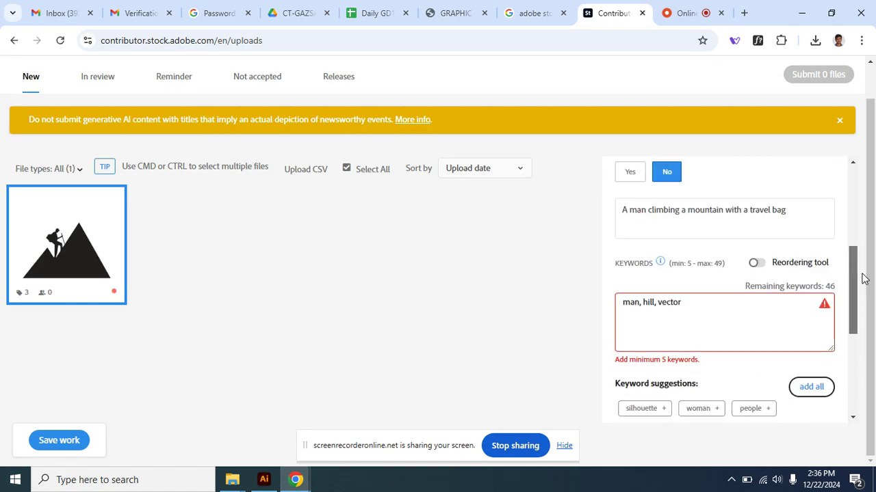
Step: Extend the keyword list with climbing and mountain, separated by commas
{"action": "left_click", "coordinate": [710, 305]}
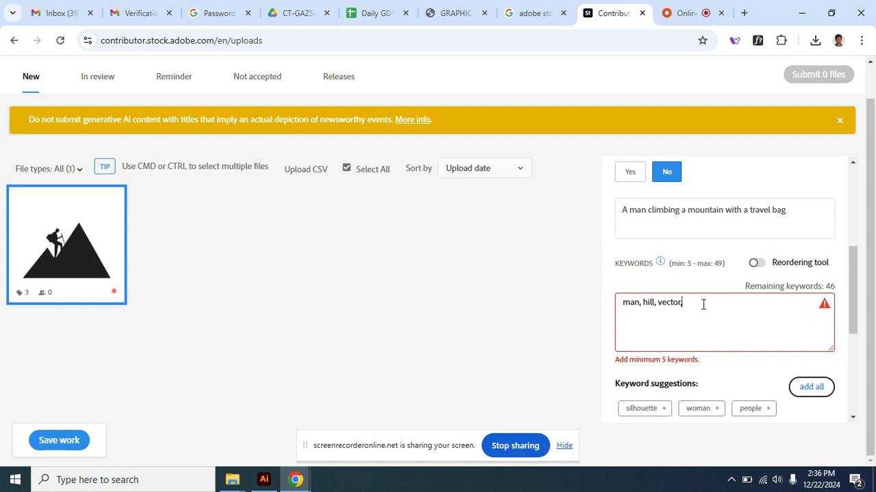
{"action": "type", "text": ",climb"}
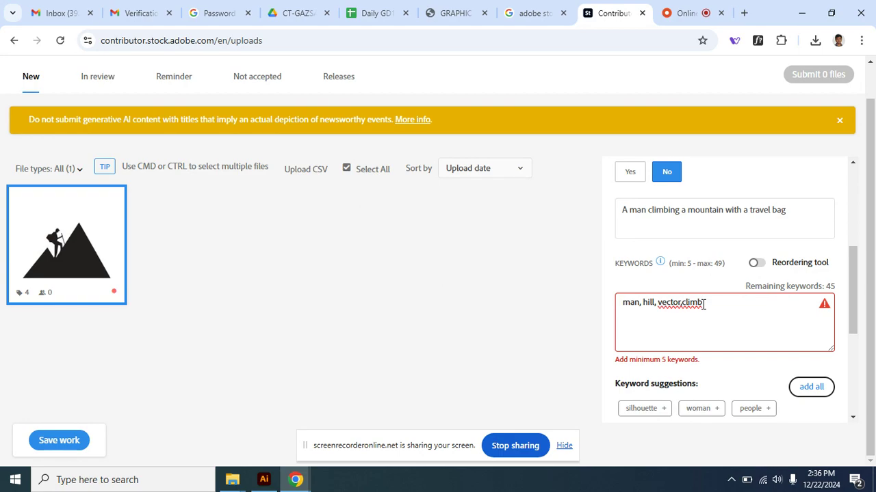
{"action": "type", "text": "ing"}
{"action": "left_click", "coordinate": [683, 303]}
{"action": "left_click", "coordinate": [725, 303]}
{"action": "type", "text": ", moun"}
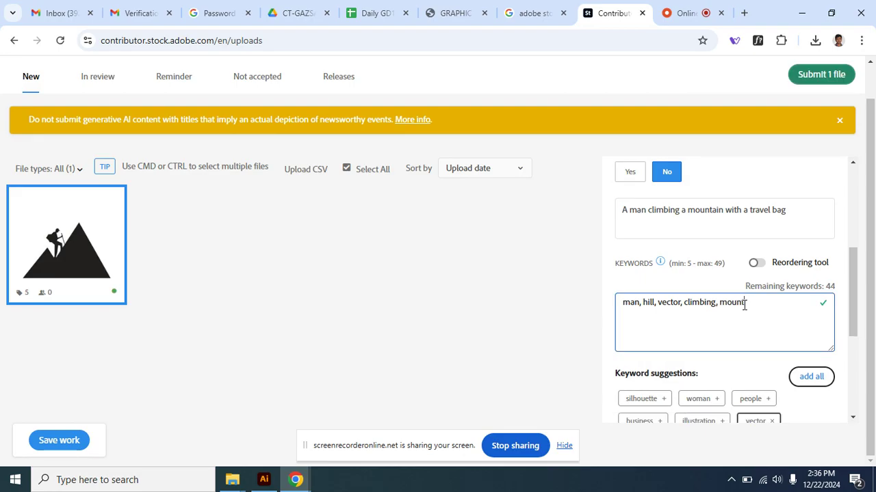
{"action": "type", "text": "t"}
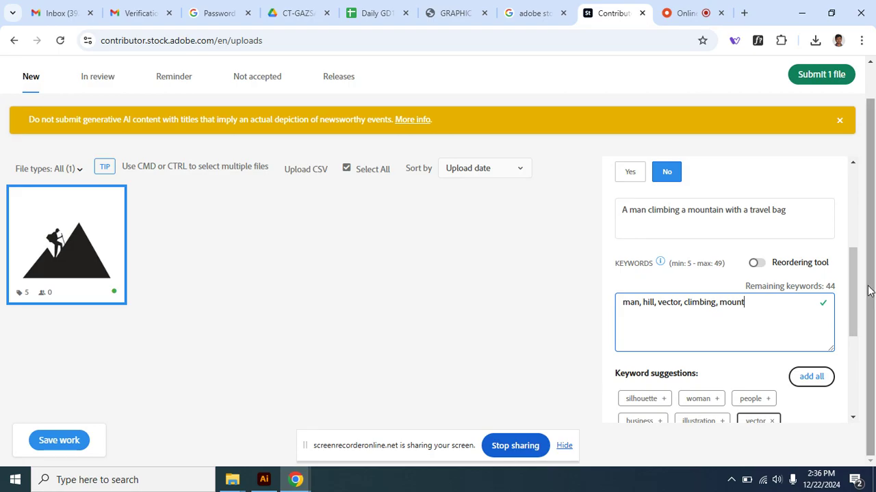
{"action": "type", "text": "ain"}
Step: Review the keyword suggestions and the file's keyword count, and add stick as a further keyword
{"action": "left_click_drag", "start_coordinate": [855, 284], "coordinate": [864, 305]}
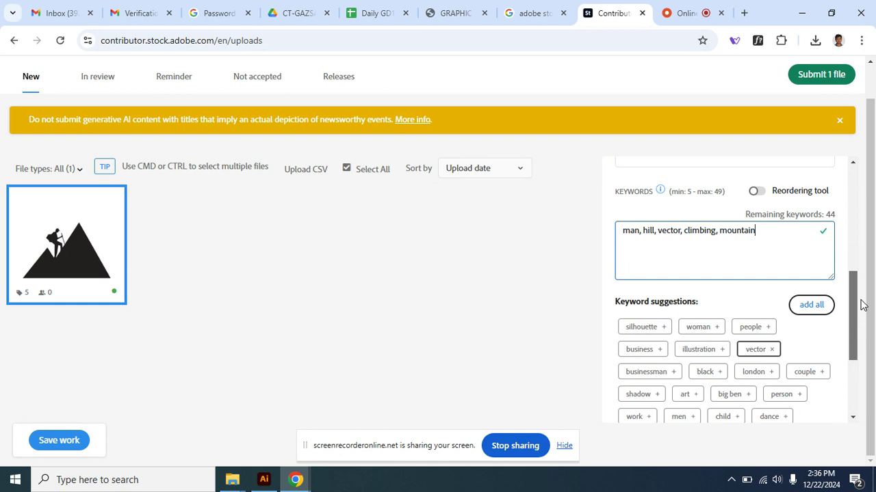
{"action": "mouse_move", "coordinate": [860, 306]}
{"action": "left_mouse_down"}
{"action": "mouse_move", "coordinate": [856, 313]}
{"action": "mouse_move", "coordinate": [866, 297]}
{"action": "left_mouse_up"}
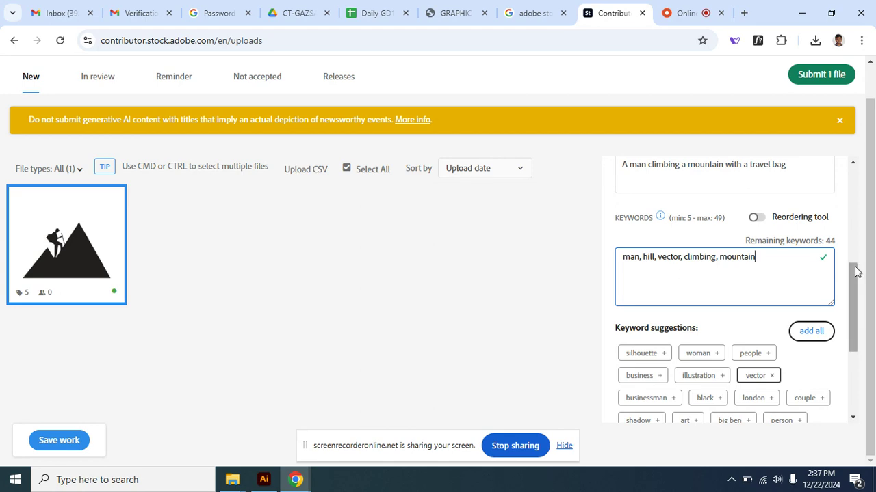
{"action": "left_click_drag", "start_coordinate": [858, 272], "coordinate": [858, 344]}
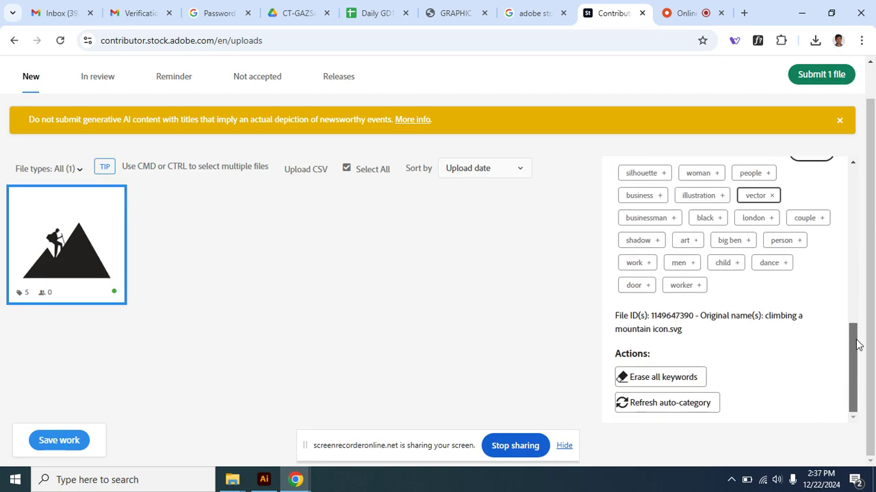
{"action": "scroll", "coordinate": [854, 339], "scroll_direction": "up", "scroll_amount": 1}
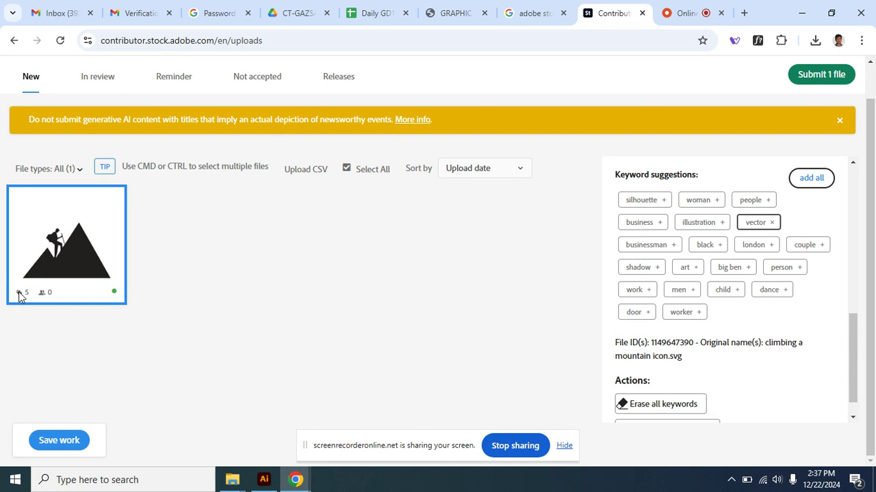
{"action": "mouse_move", "coordinate": [20, 295]}
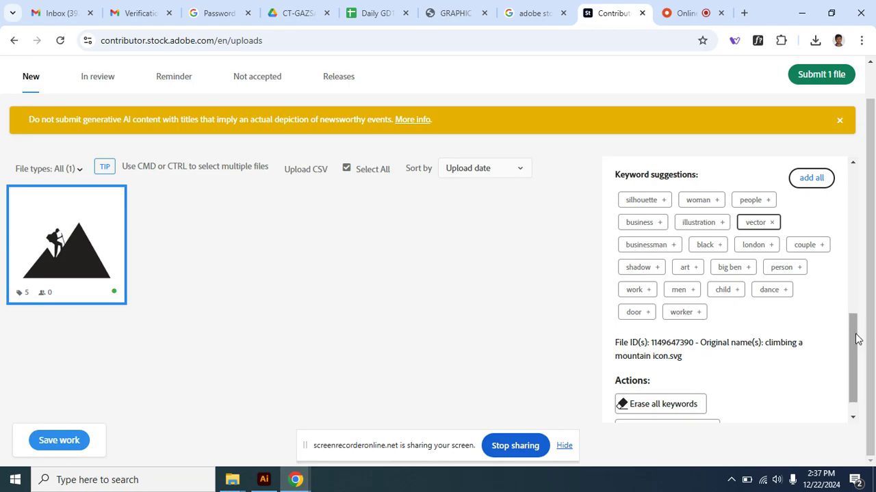
{"action": "left_click_drag", "start_coordinate": [853, 336], "coordinate": [853, 291]}
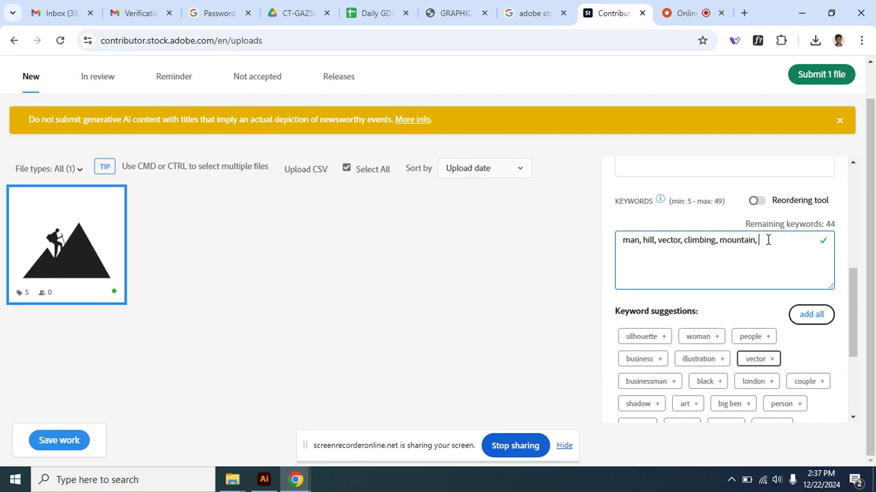
{"action": "type", "text": "stick"}
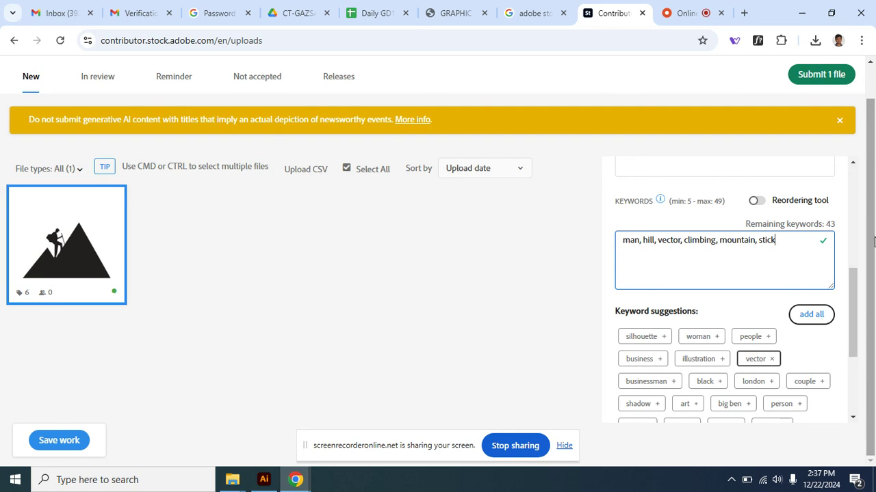
Step: Review the completed details, start submitting the file, agree to both terms and conditions statements, and close the dialog without continuing
{"action": "scroll", "coordinate": [852, 336], "scroll_direction": "down", "scroll_amount": 3}
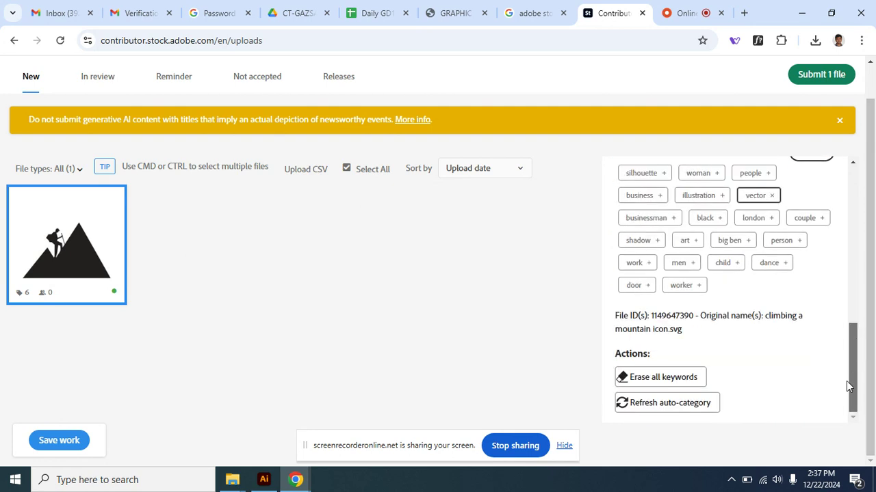
{"action": "left_click_drag", "start_coordinate": [849, 387], "coordinate": [874, 198]}
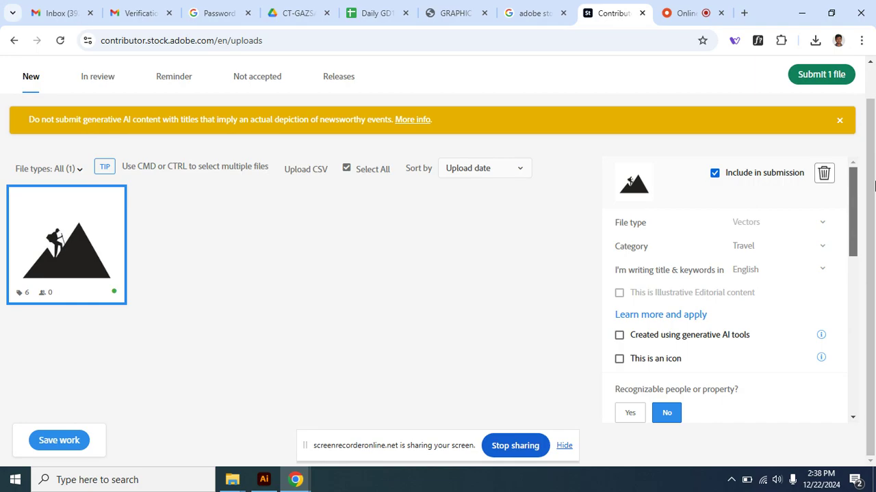
{"action": "mouse_move", "coordinate": [874, 185]}
{"action": "left_mouse_down"}
{"action": "mouse_move", "coordinate": [857, 397]}
{"action": "mouse_move", "coordinate": [873, 194]}
{"action": "left_mouse_up"}
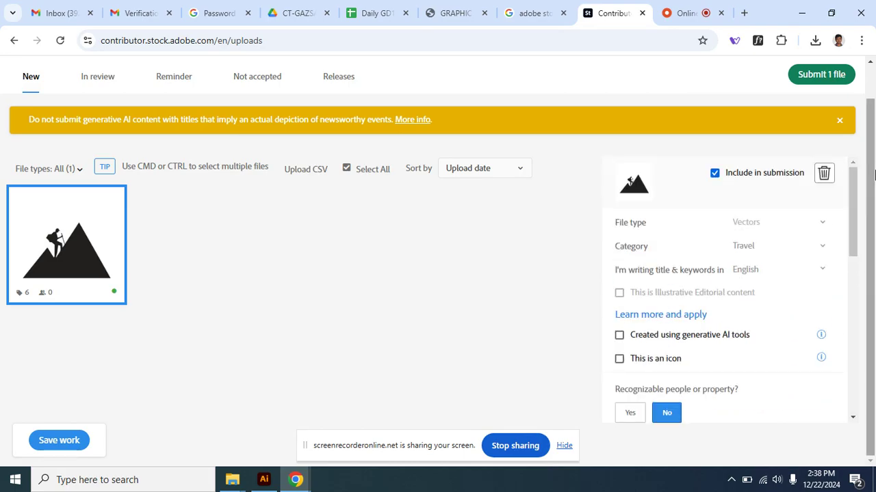
{"action": "left_click", "coordinate": [802, 77]}
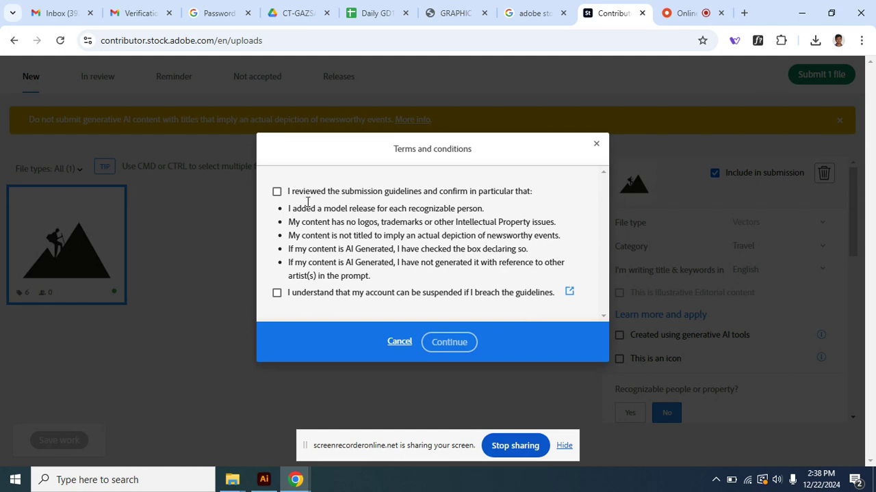
{"action": "left_click", "coordinate": [277, 192]}
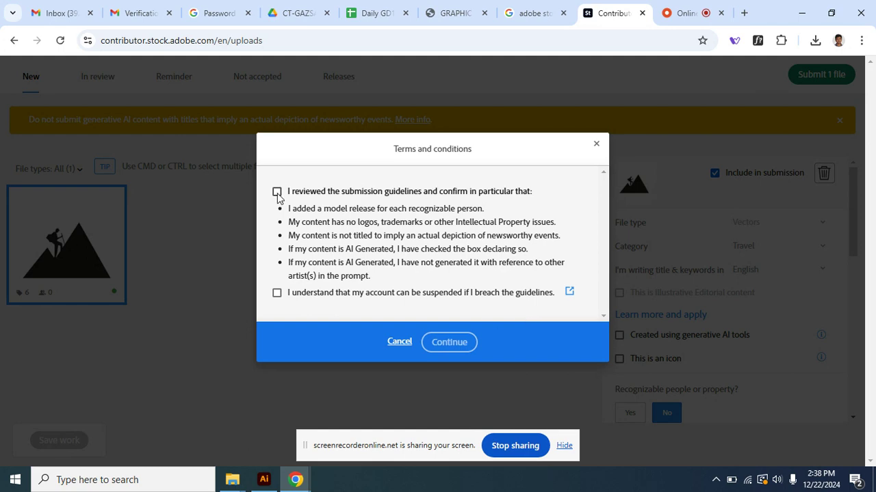
{"action": "left_click", "coordinate": [276, 293]}
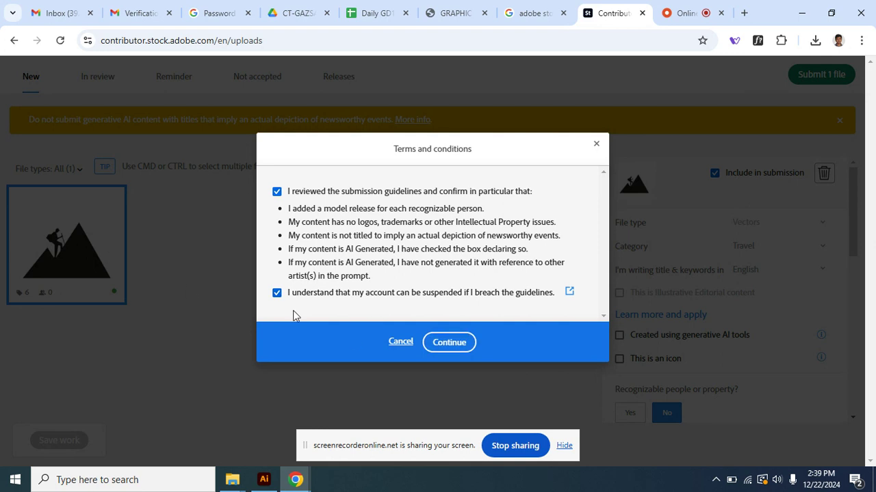
{"action": "left_click", "coordinate": [597, 144]}
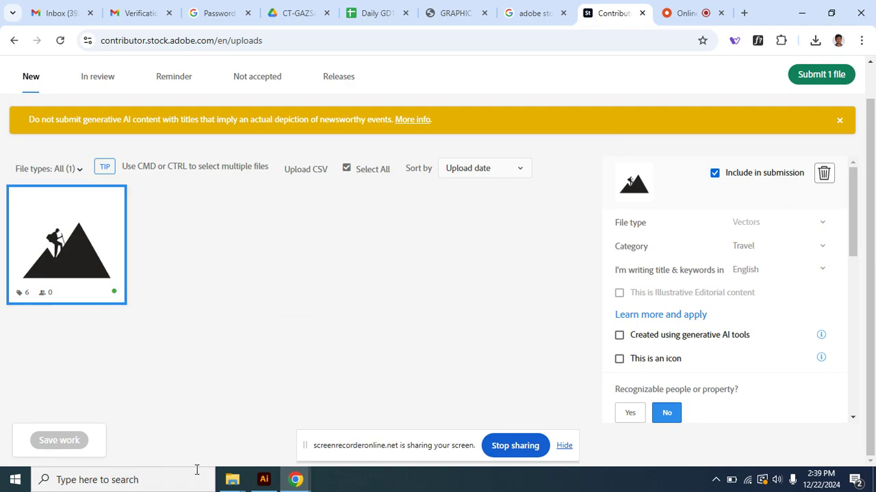
Step: Launch the Snipping Tool and capture a snip of the mountain climber thumbnail among the new files
{"action": "left_click", "coordinate": [19, 481]}
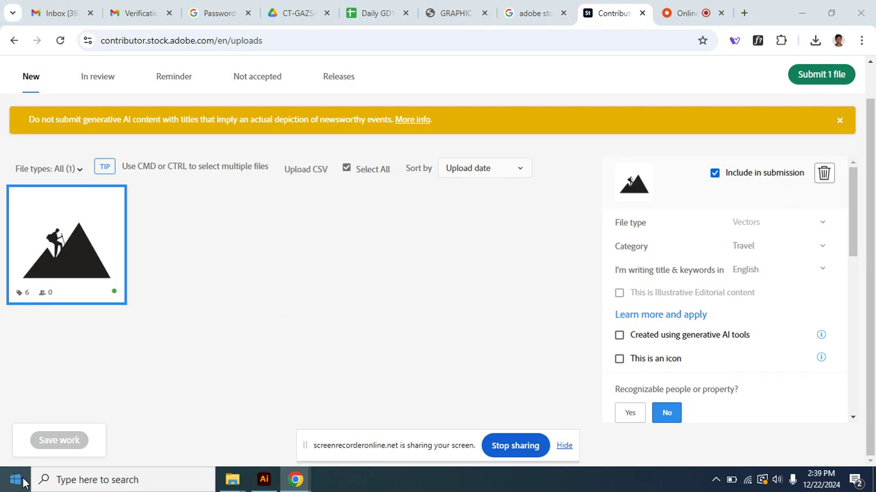
{"action": "left_click", "coordinate": [19, 481]}
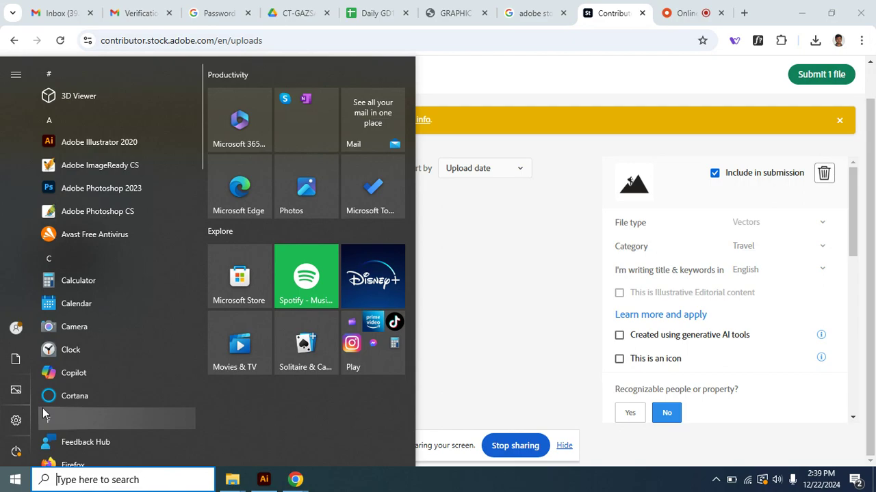
{"action": "type", "text": "sn"}
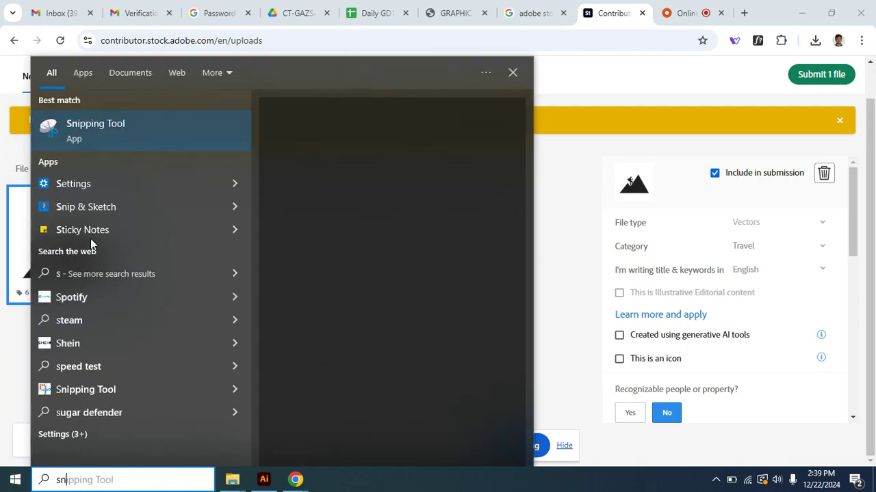
{"action": "left_click", "coordinate": [119, 136]}
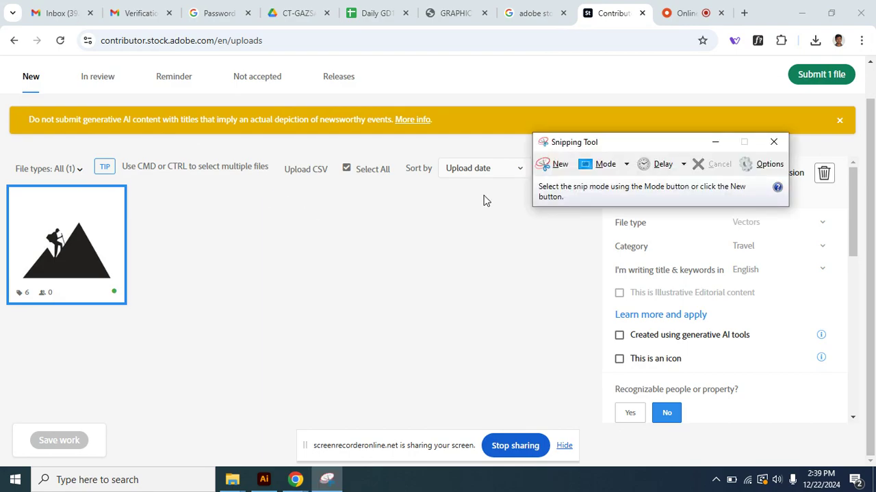
{"action": "left_click", "coordinate": [550, 167]}
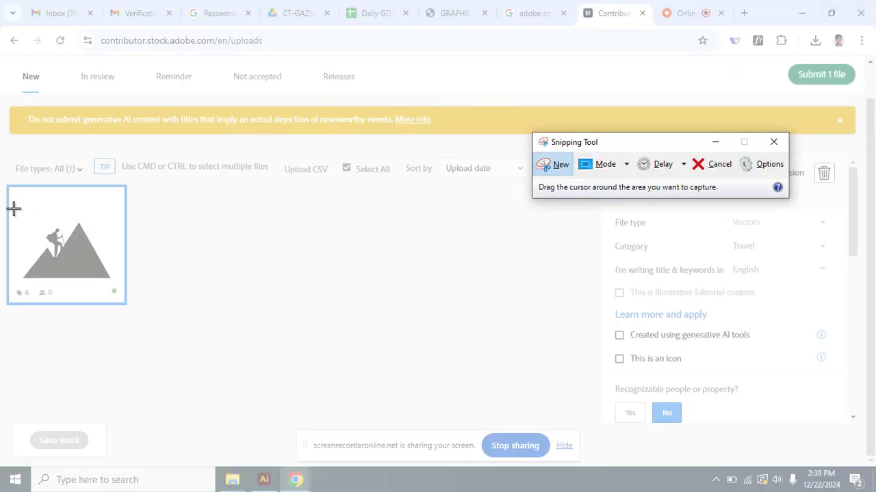
{"action": "left_click_drag", "start_coordinate": [11, 208], "coordinate": [117, 288]}
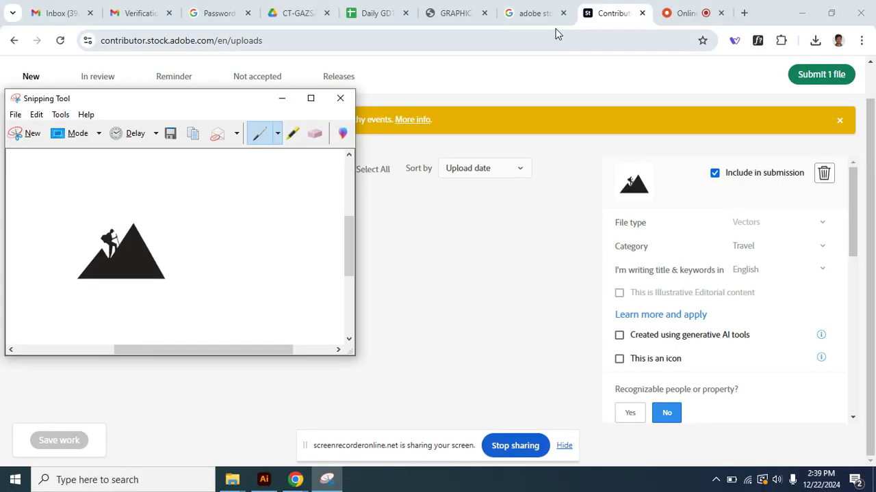
Step: Open Yandex Images in a new browser tab and run a reverse image search with the copied climber snip
{"action": "left_click", "coordinate": [744, 13]}
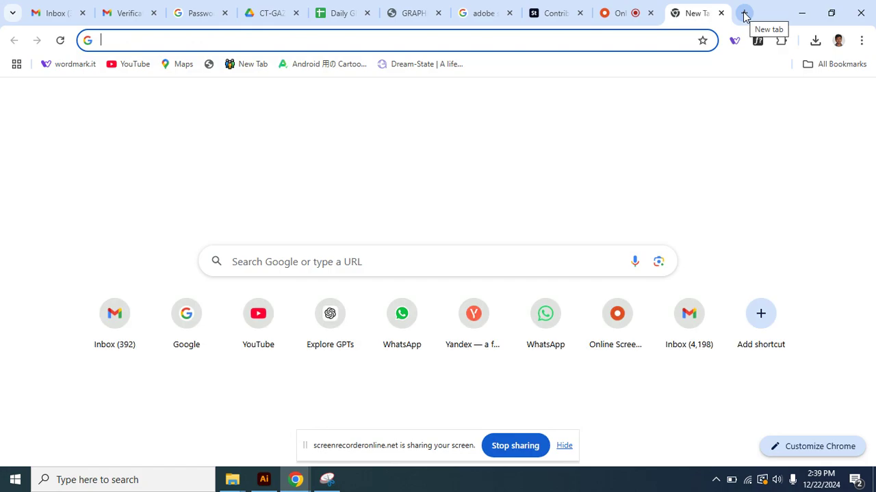
{"action": "type", "text": "y"}
{"action": "left_click", "coordinate": [270, 93]}
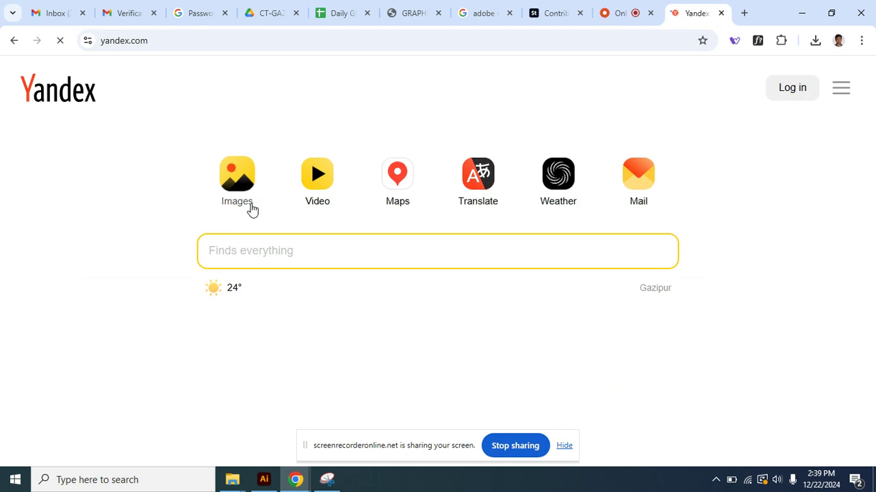
{"action": "left_click", "coordinate": [250, 208]}
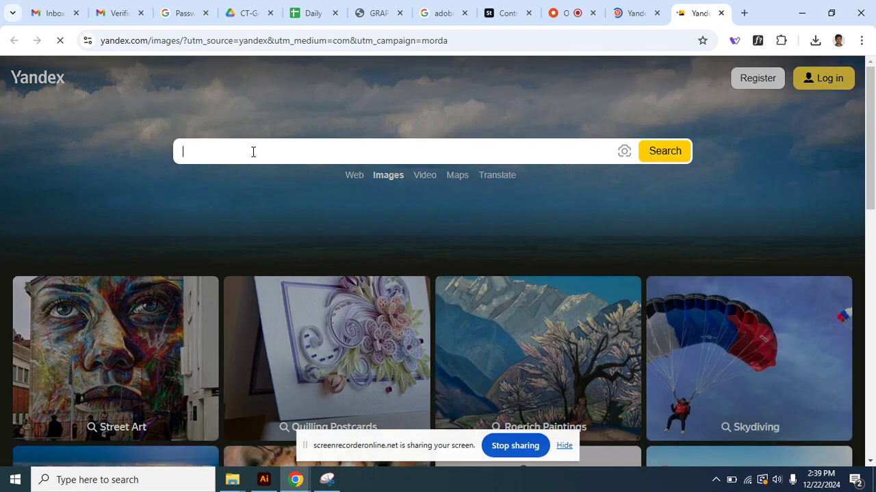
{"action": "left_click", "coordinate": [253, 151]}
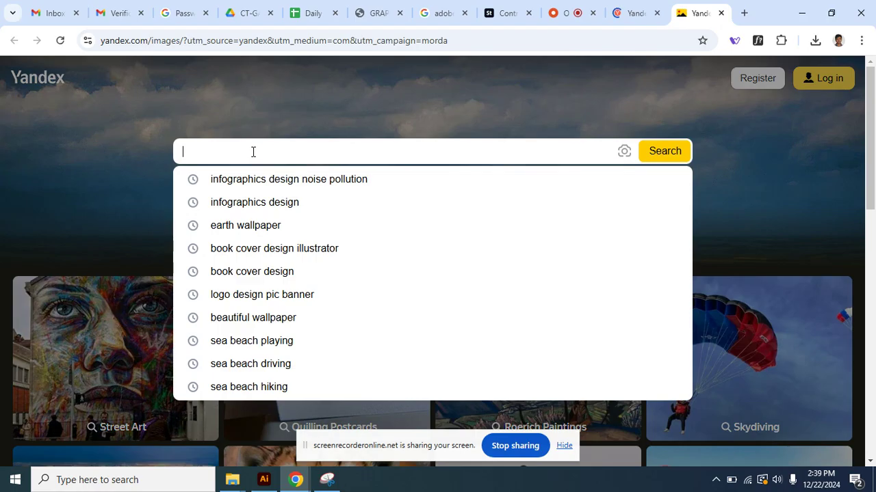
{"action": "key", "text": "ctrl+v"}
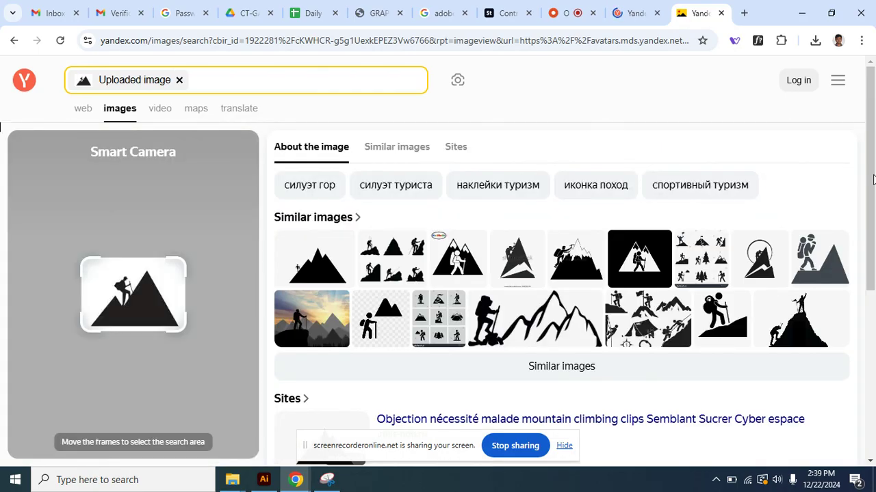
Step: Open the full set of similar images and compare them with the climber artwork
{"action": "left_click_drag", "start_coordinate": [872, 179], "coordinate": [874, 161]}
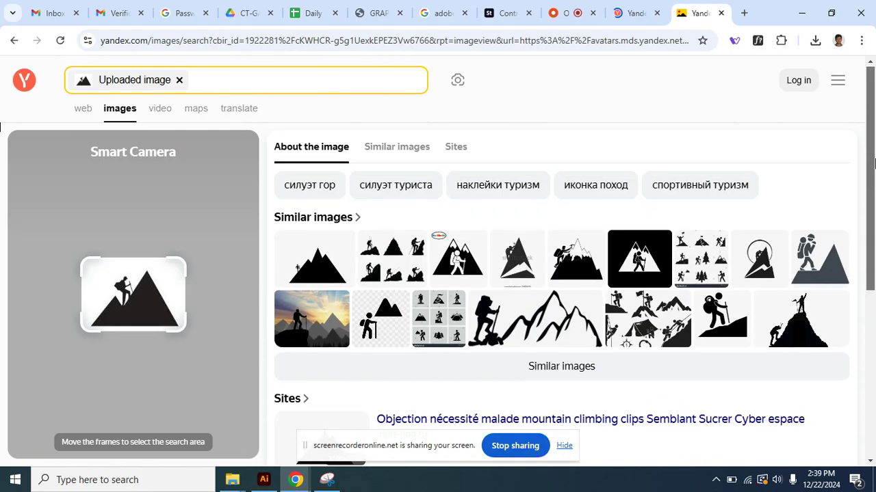
{"action": "left_click", "coordinate": [578, 376]}
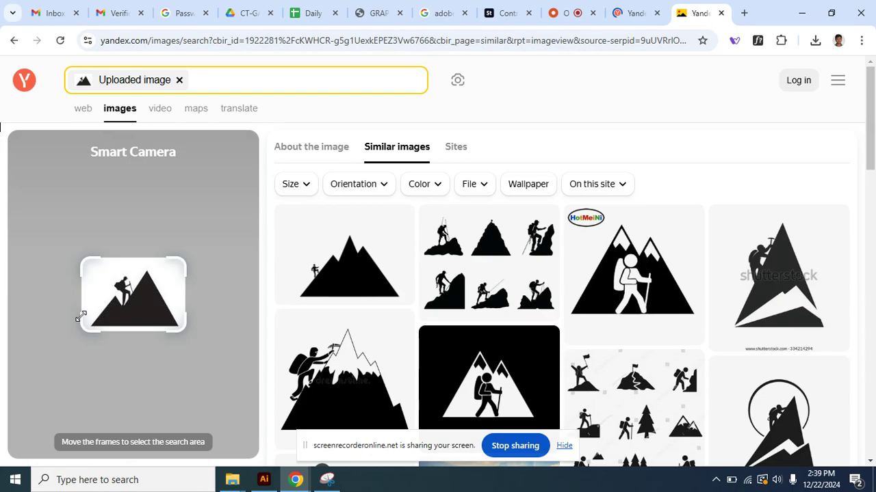
{"action": "left_click_drag", "start_coordinate": [871, 156], "coordinate": [855, 319]}
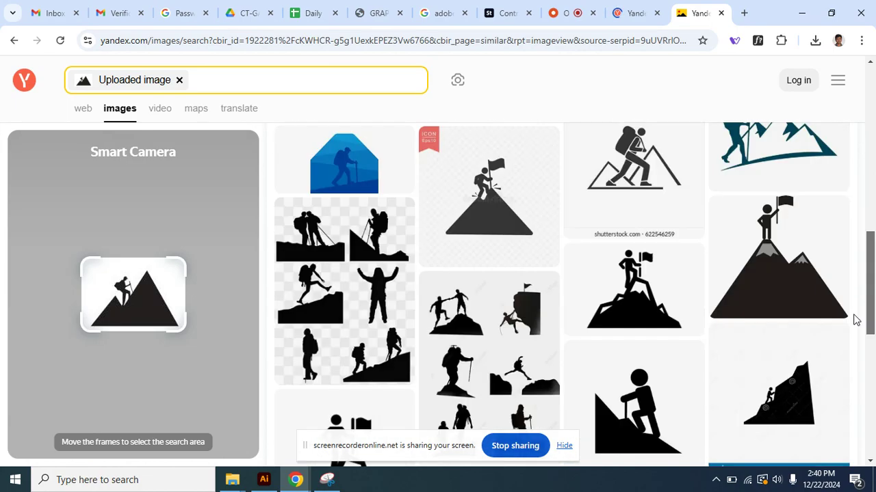
{"action": "scroll", "coordinate": [848, 320], "scroll_direction": "up", "scroll_amount": 2}
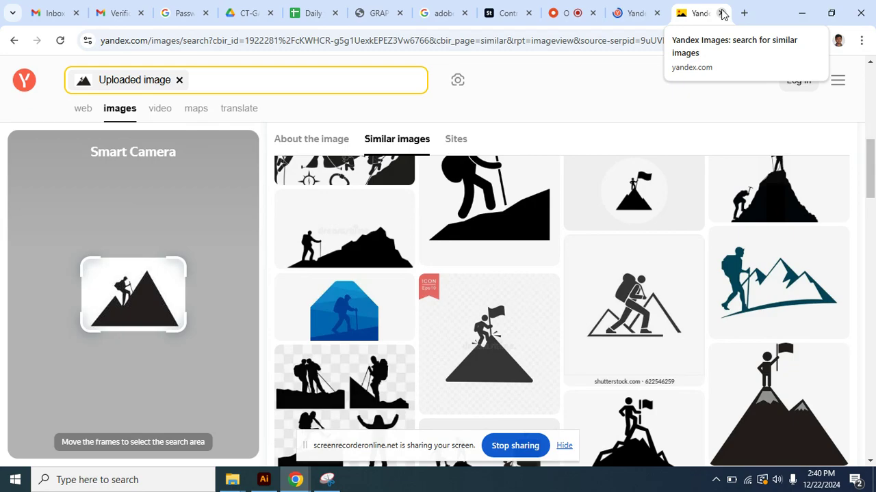
Step: Return to the Adobe Stock uploads page, start submitting the file, agree to both terms and conditions statements, and continue
{"action": "left_click", "coordinate": [507, 15]}
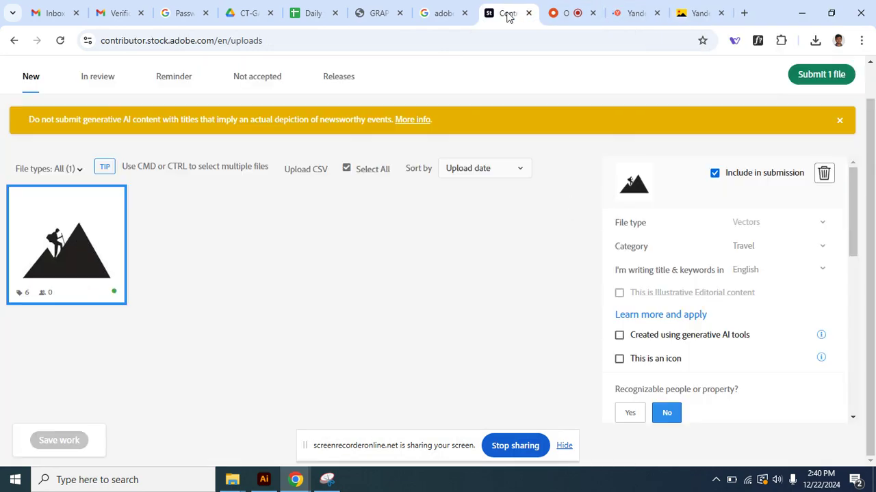
{"action": "left_click", "coordinate": [821, 77]}
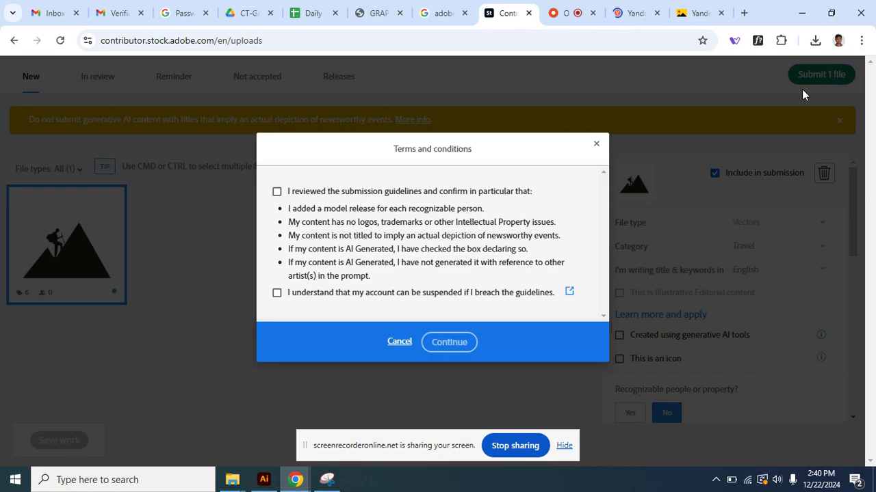
{"action": "left_click", "coordinate": [276, 193]}
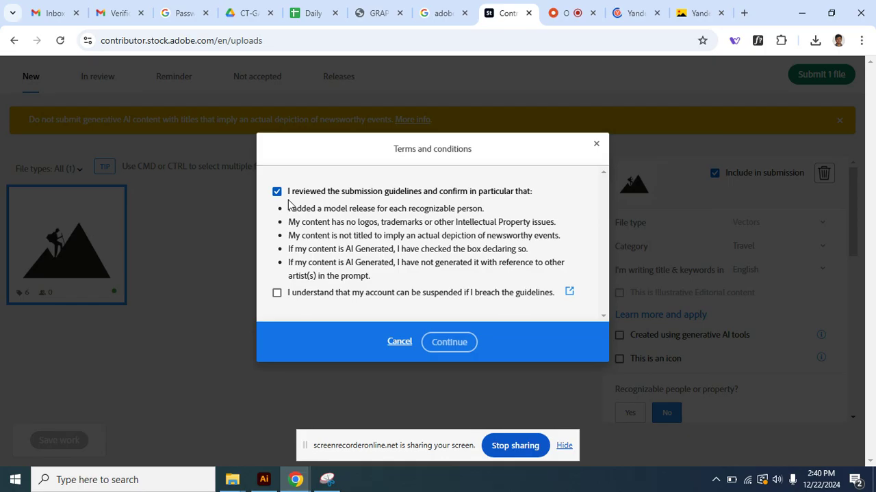
{"action": "left_click", "coordinate": [277, 294]}
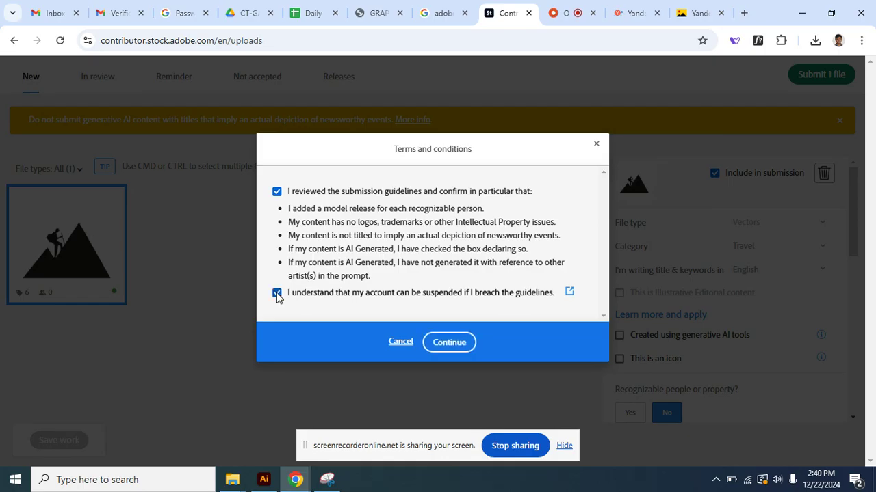
{"action": "left_click", "coordinate": [450, 343]}
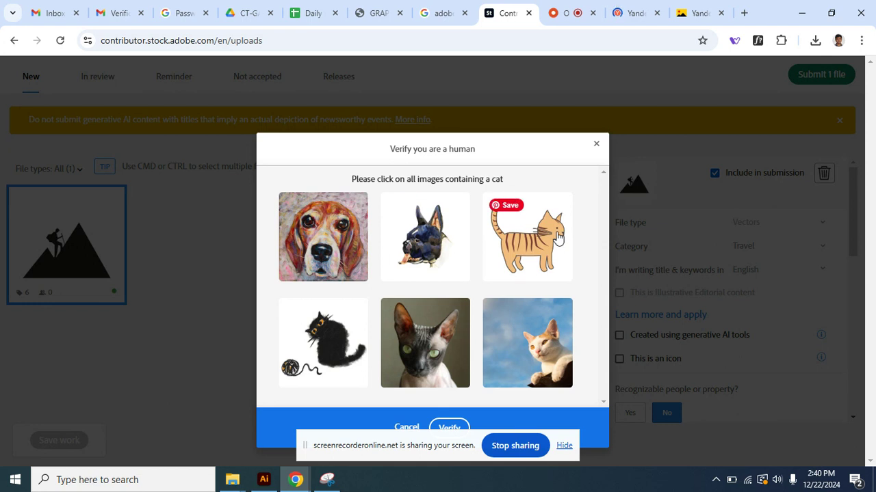
Step: Select all four images containing a cat in the human check and verify the selection
{"action": "left_click", "coordinate": [527, 250]}
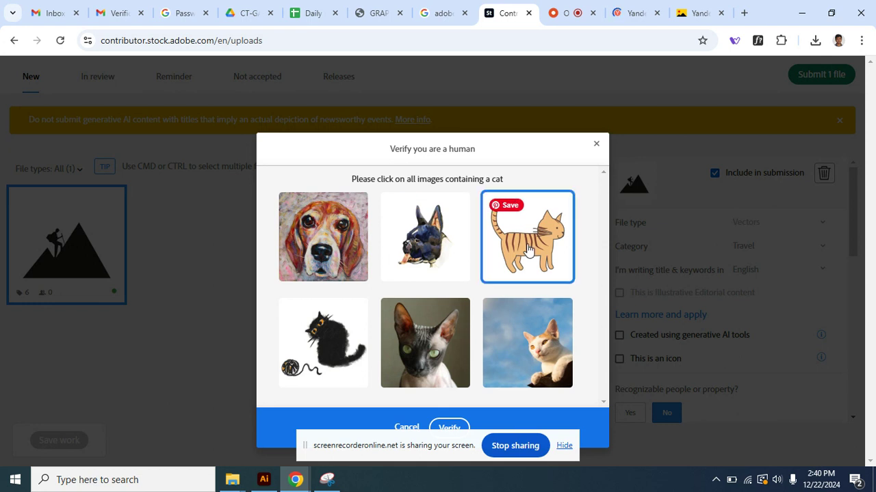
{"action": "left_click", "coordinate": [321, 356]}
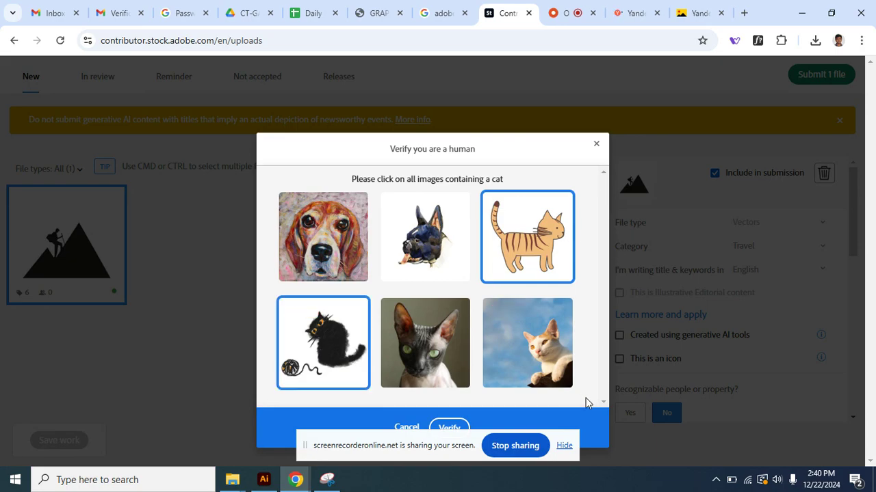
{"action": "left_click", "coordinate": [550, 349]}
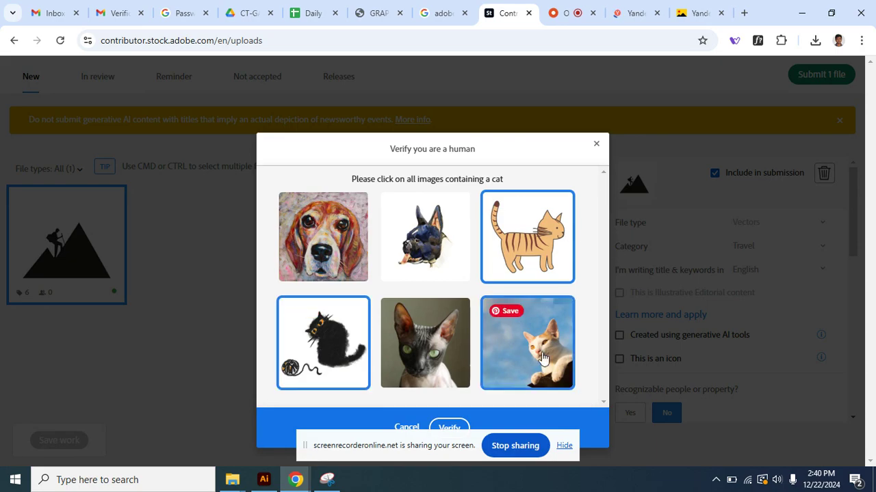
{"action": "left_click", "coordinate": [450, 350]}
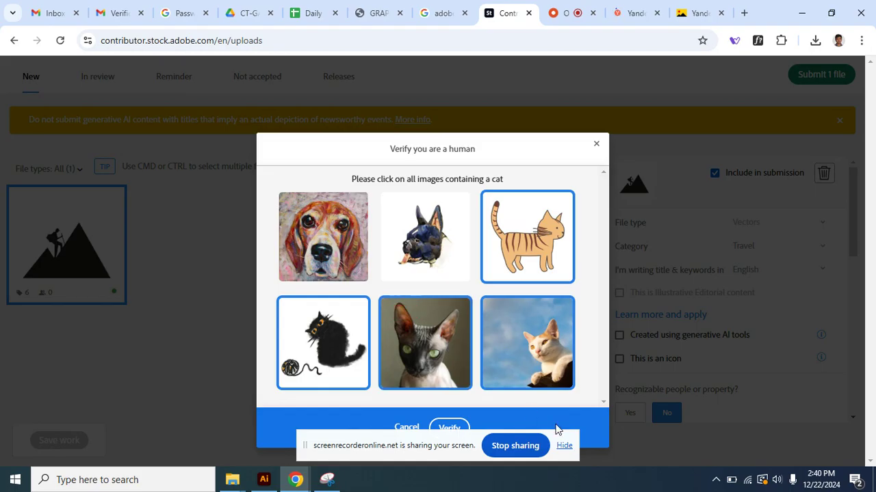
{"action": "left_click", "coordinate": [454, 428]}
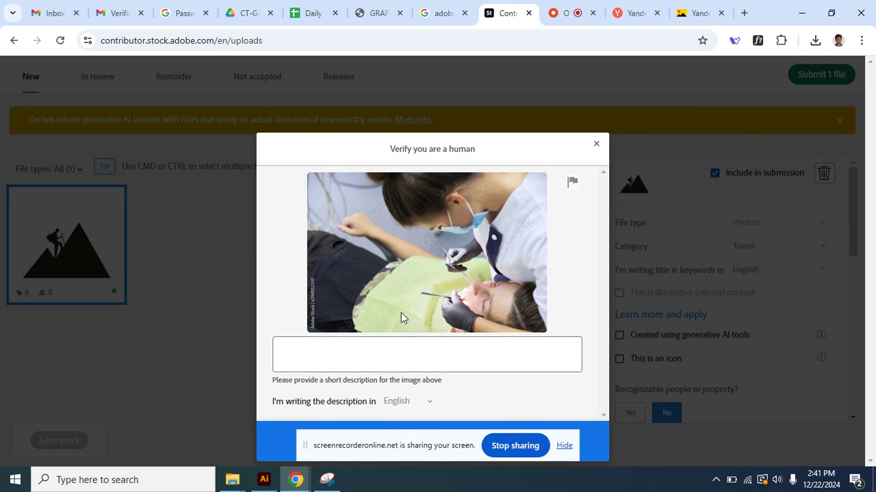
Step: Describe the dental photo in the human check as "dentist check a patient"
{"action": "left_click", "coordinate": [345, 355]}
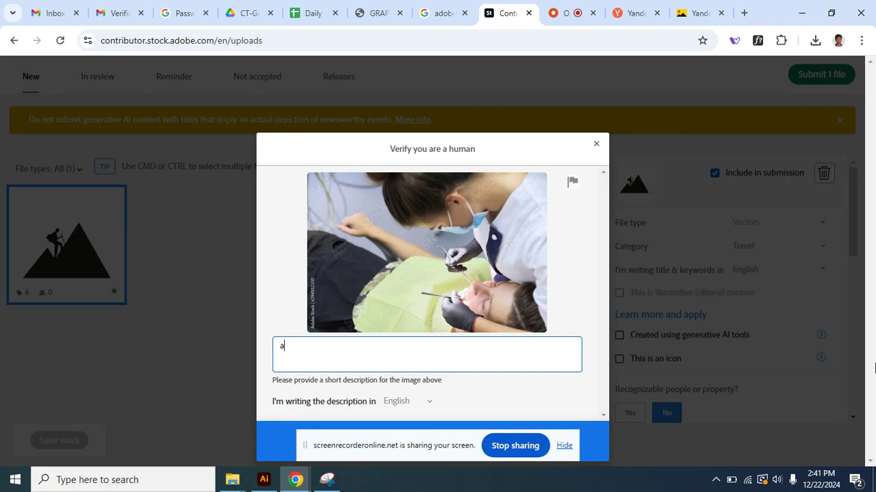
{"action": "type", "text": "a n"}
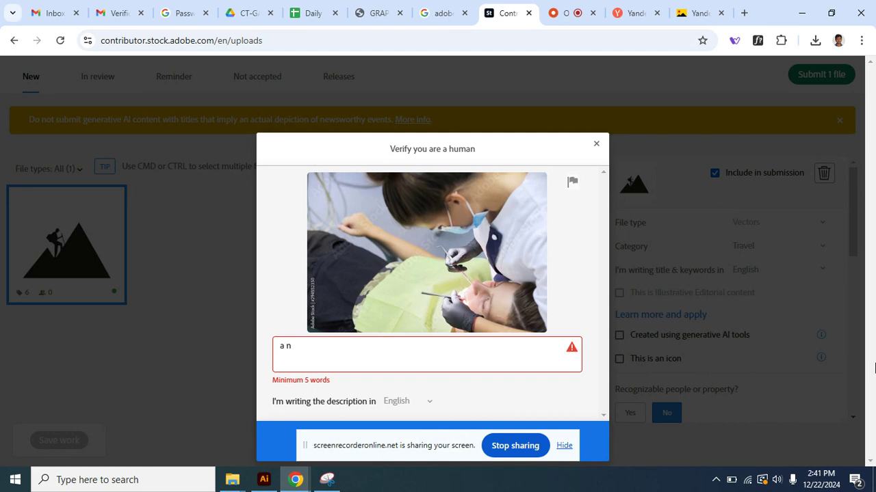
{"action": "type", "text": "de"}
{"action": "left_click", "coordinate": [286, 346]}
{"action": "key", "text": "BackSpace"}
{"action": "key", "text": "BackSpace"}
{"action": "left_click", "coordinate": [444, 360]}
{"action": "type", "text": "ch"}
{"action": "type", "text": "eck a patien"}
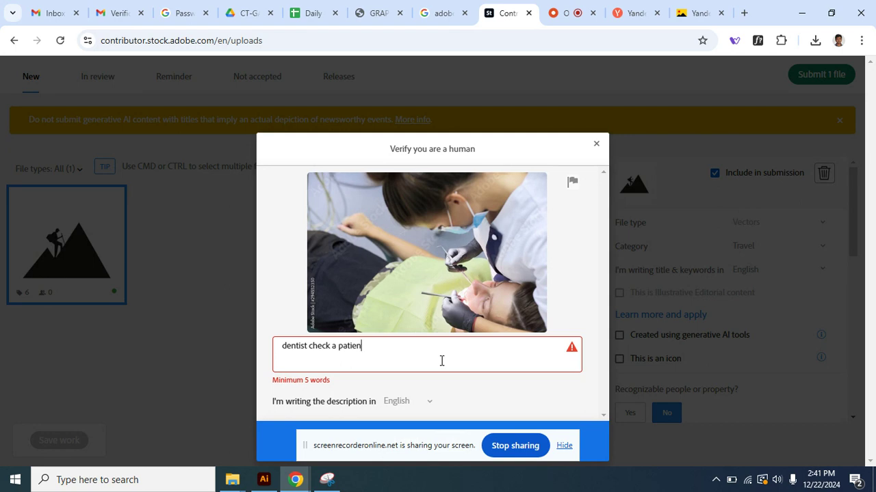
{"action": "type", "text": "t"}
Step: Hide the screen-sharing notice, extend the photo description with "with her tool", and verify it
{"action": "mouse_move", "coordinate": [446, 304]}
{"action": "left_click", "coordinate": [565, 447]}
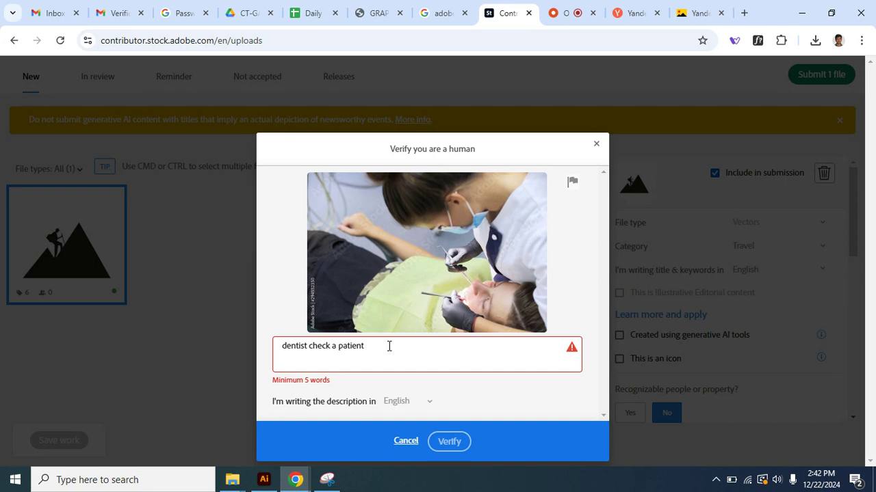
{"action": "type", "text": "and"}
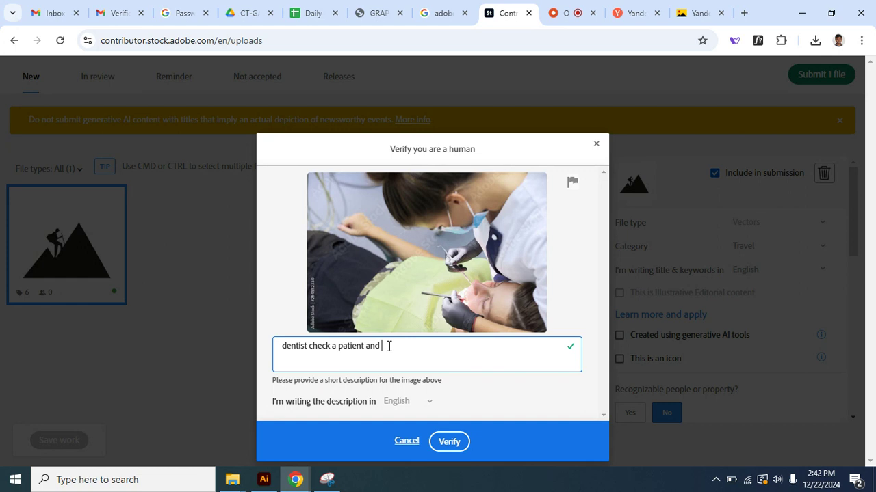
{"action": "key", "text": "BackSpace"}
{"action": "key", "text": "BackSpace"}
{"action": "type", "text": "with her tool"}
{"action": "left_click", "coordinate": [449, 442]}
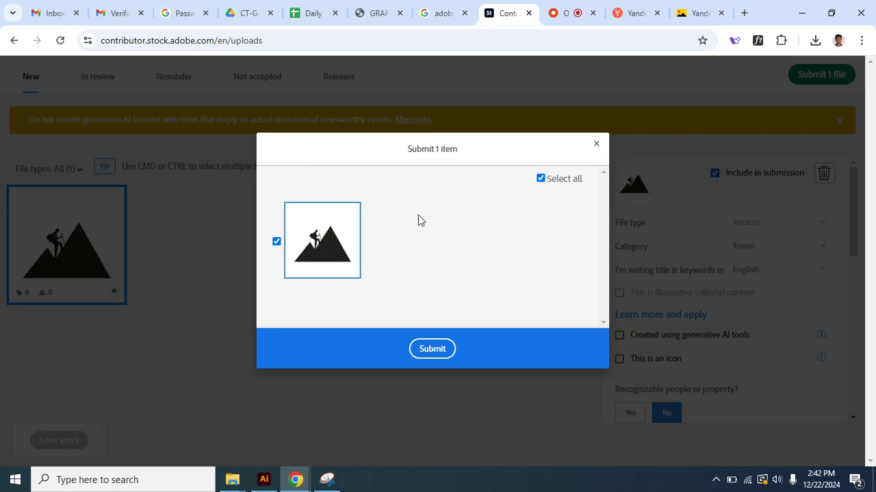
Step: Submit the selected climber vector and review its details among the files in review
{"action": "left_click", "coordinate": [432, 350]}
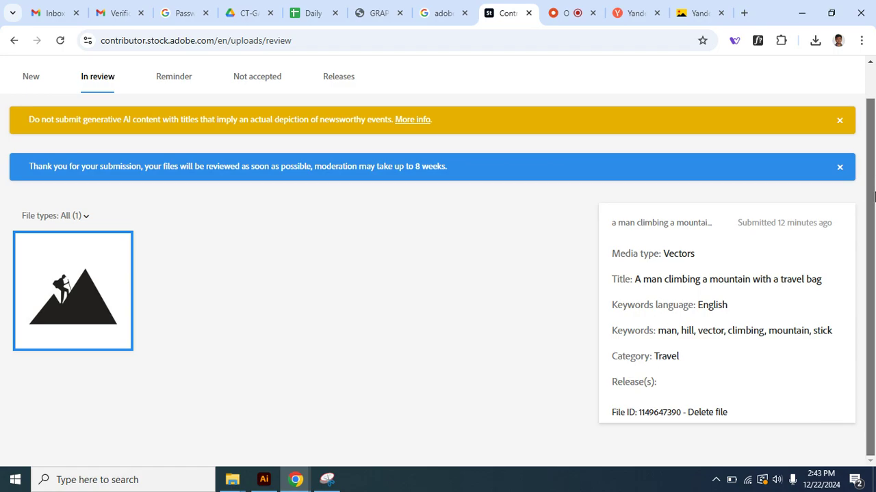
{"action": "scroll", "coordinate": [872, 82], "scroll_direction": "up", "scroll_amount": 1}
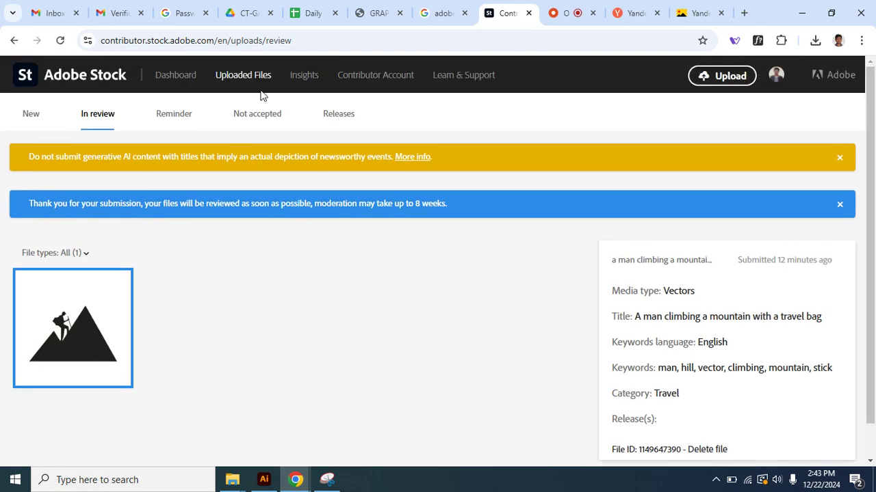
Step: Open the Adobe Stock contributor dashboard and look over the 12-week trend and the portfolio artwork
{"action": "left_click", "coordinate": [55, 76]}
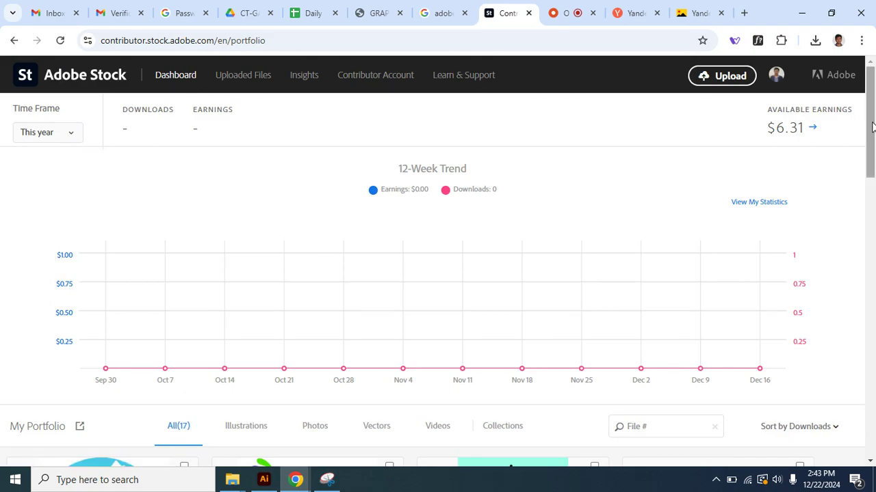
{"action": "mouse_move", "coordinate": [872, 127]}
{"action": "left_mouse_down"}
{"action": "mouse_move", "coordinate": [874, 267]}
{"action": "mouse_move", "coordinate": [874, 121]}
{"action": "mouse_move", "coordinate": [874, 143]}
{"action": "left_mouse_up"}
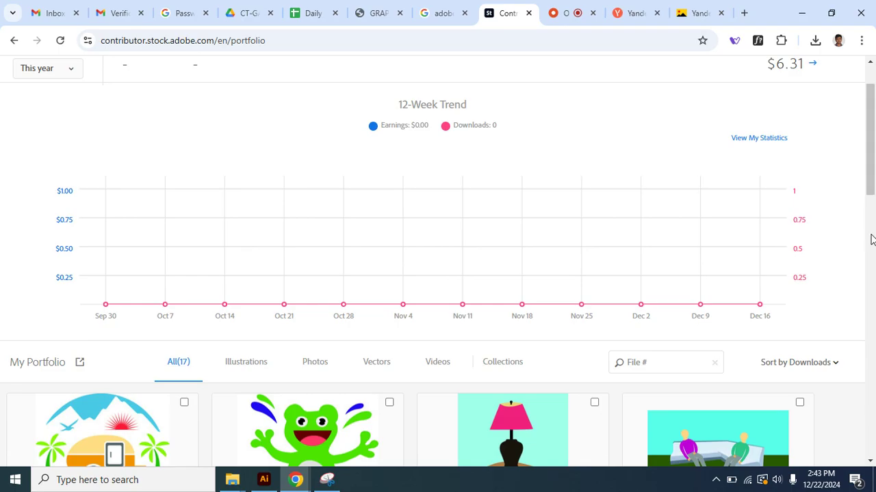
{"action": "left_click_drag", "start_coordinate": [874, 142], "coordinate": [874, 165]}
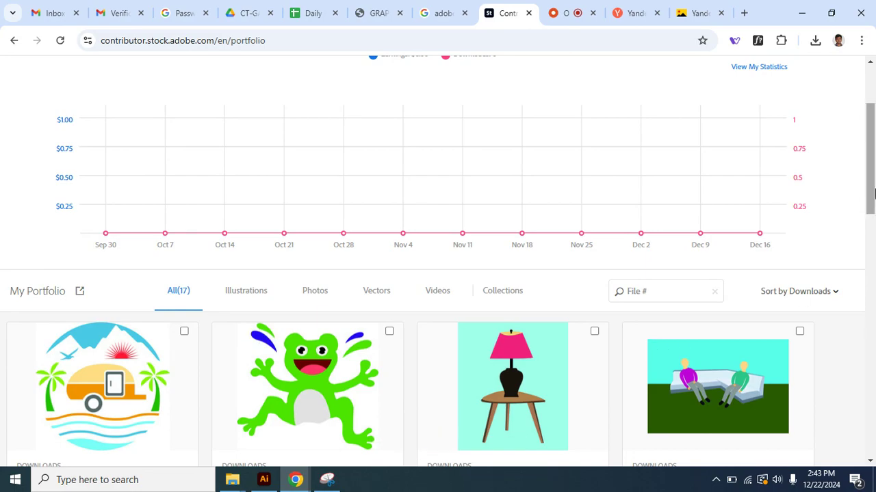
{"action": "left_click_drag", "start_coordinate": [870, 165], "coordinate": [870, 127]}
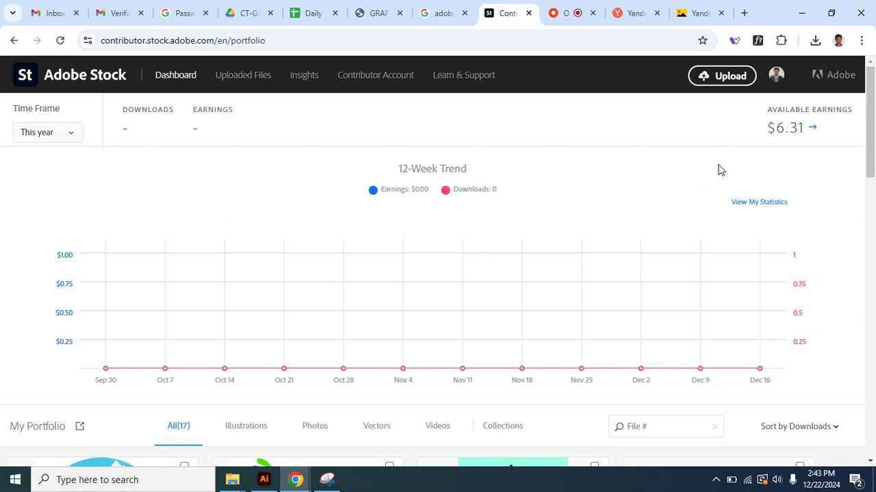
Step: View the sales statistics behind the available earnings and return to the contributor dashboard
{"action": "left_click", "coordinate": [775, 130]}
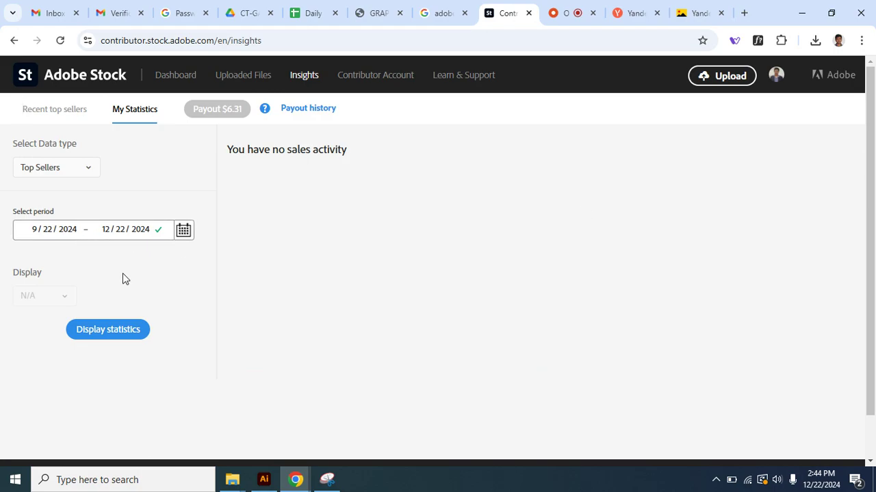
{"action": "left_click", "coordinate": [14, 41]}
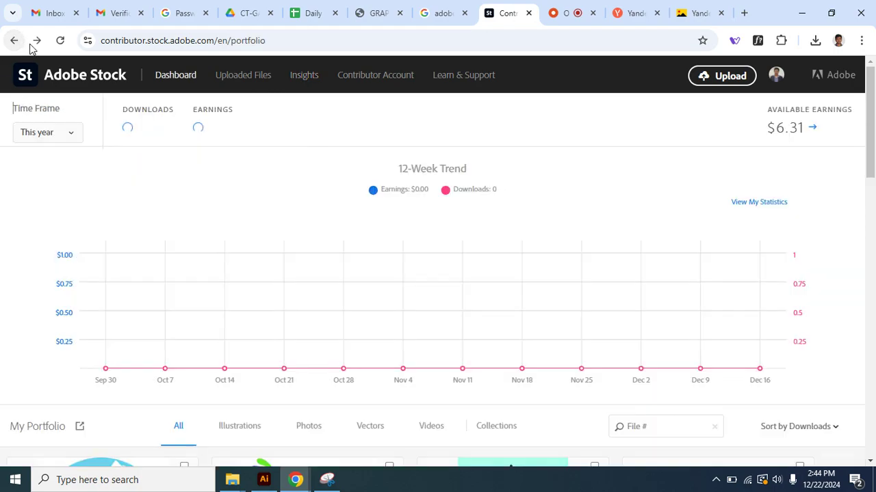
{"action": "left_click_drag", "start_coordinate": [870, 136], "coordinate": [861, 100]}
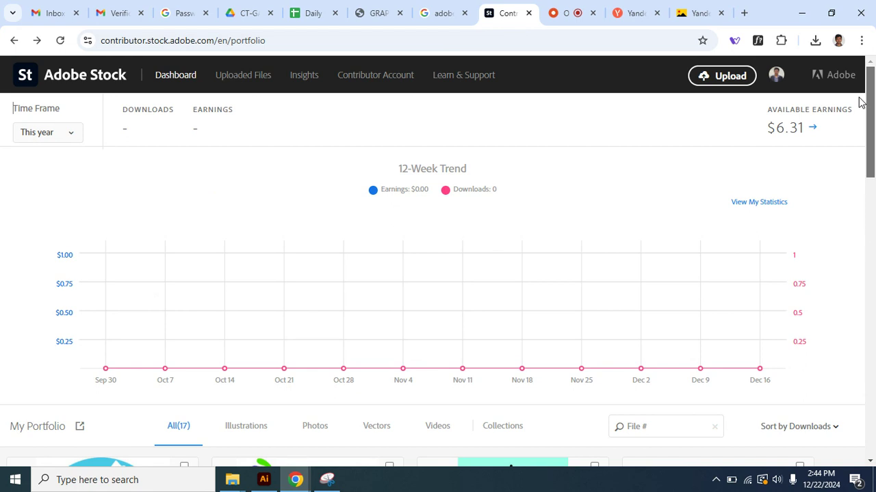
{"action": "left_click_drag", "start_coordinate": [861, 101], "coordinate": [865, 120]}
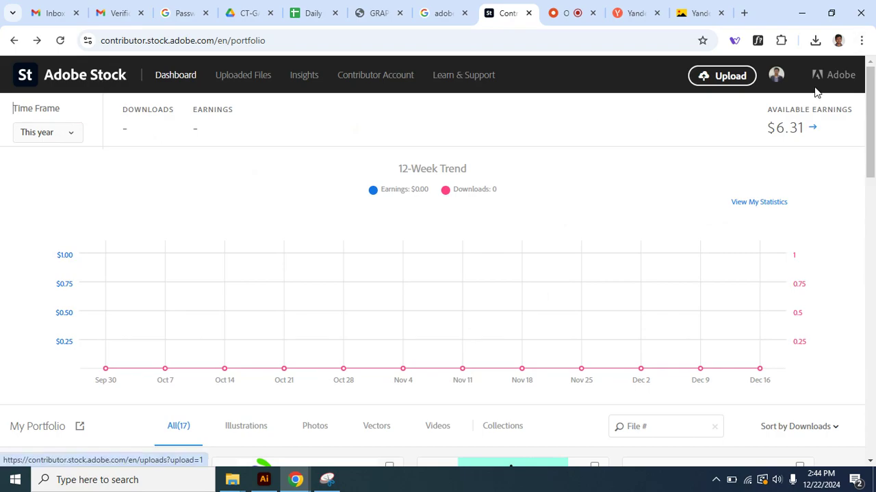
{"action": "left_click_drag", "start_coordinate": [866, 137], "coordinate": [873, 101]}
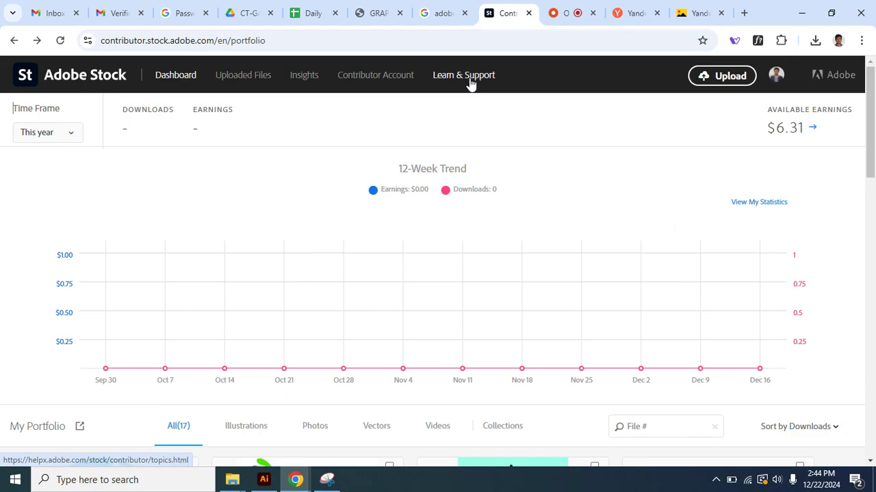
Step: Search the web for "freepick" in a new tab and open the Freepik home page in a separate tab
{"action": "left_click", "coordinate": [743, 12]}
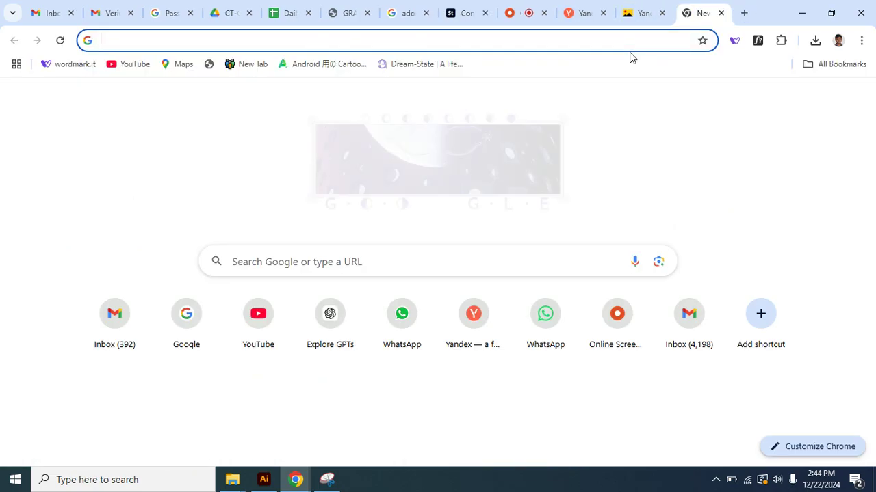
{"action": "type", "text": "free"}
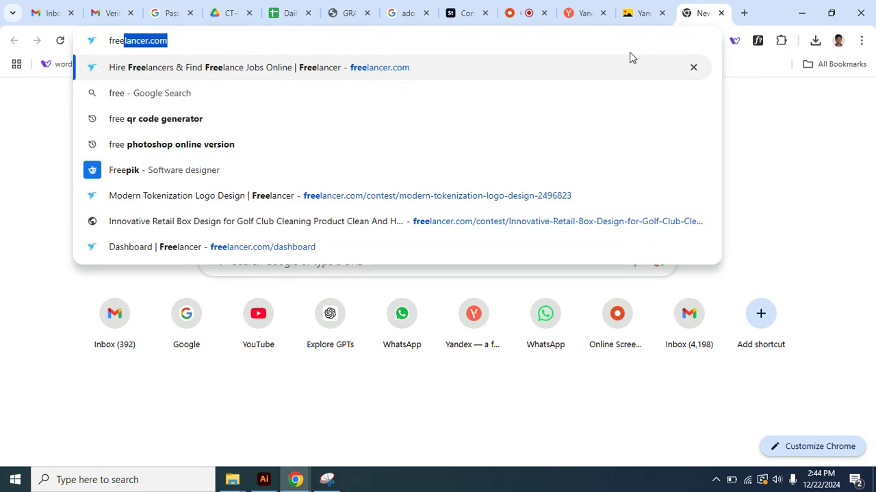
{"action": "type", "text": "pi"}
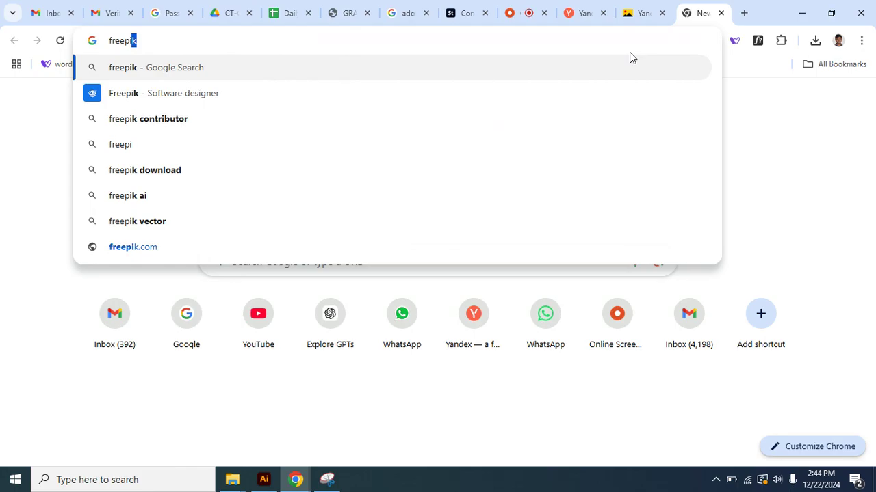
{"action": "type", "text": "ck"}
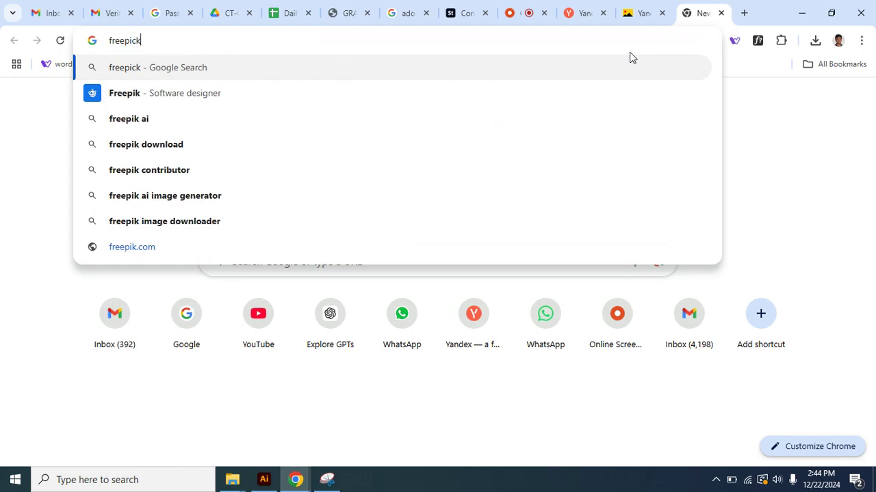
{"action": "key", "text": "Return"}
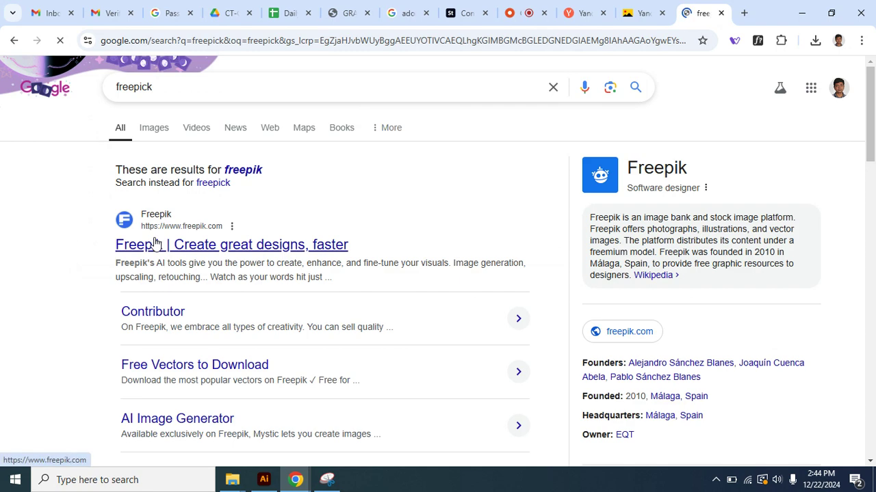
{"action": "right_click", "coordinate": [151, 251]}
{"action": "left_click", "coordinate": [195, 262]}
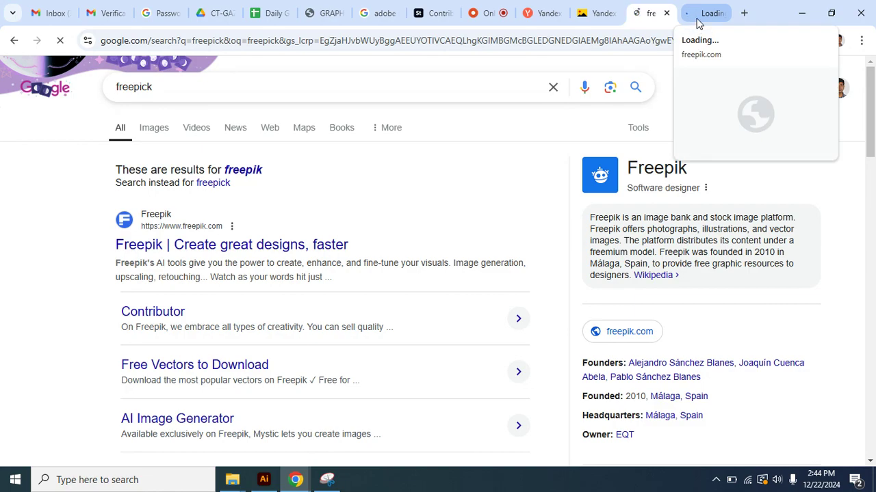
{"action": "left_click", "coordinate": [694, 16]}
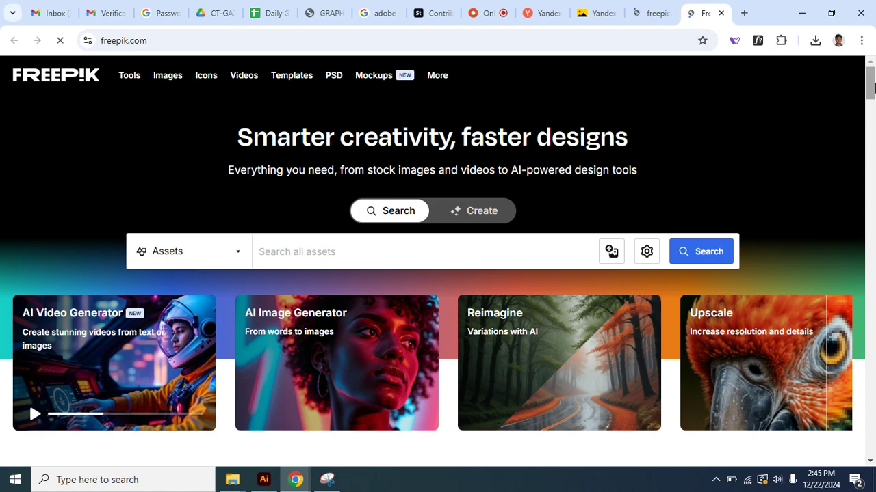
{"action": "left_click_drag", "start_coordinate": [871, 87], "coordinate": [797, 143]}
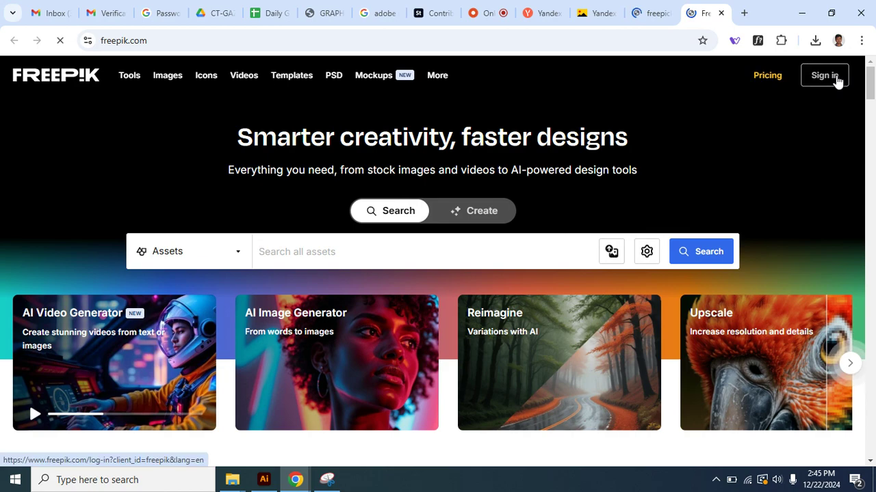
Step: Sign in to Freepik through Google with the designer account and approve sharing the account details
{"action": "left_click", "coordinate": [824, 75]}
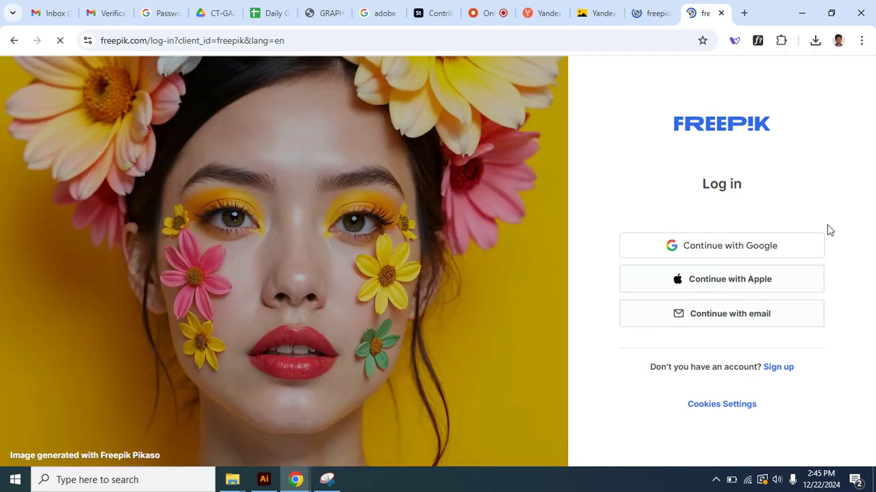
{"action": "left_click", "coordinate": [776, 253]}
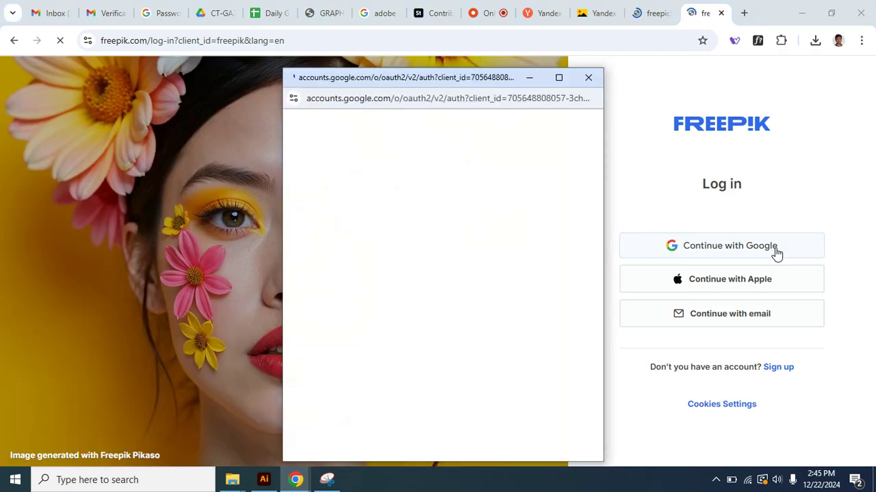
{"action": "left_click_drag", "start_coordinate": [421, 75], "coordinate": [729, 81]}
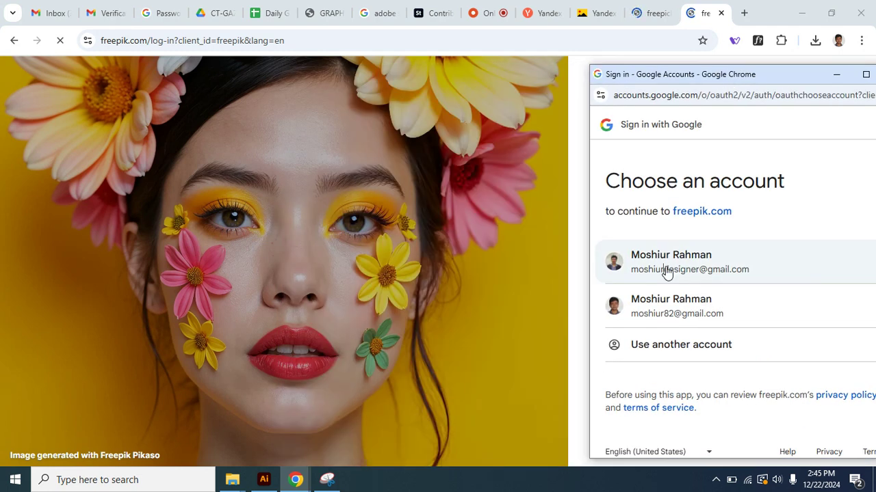
{"action": "left_click", "coordinate": [755, 268]}
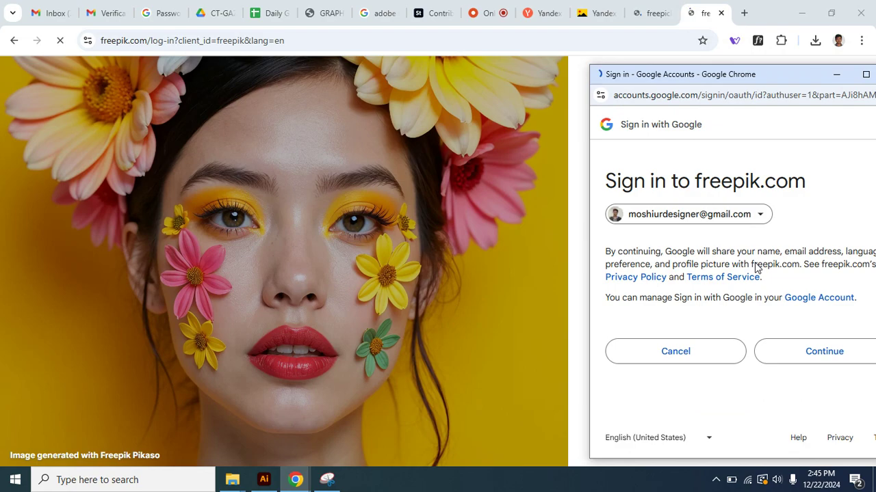
{"action": "left_click_drag", "start_coordinate": [732, 73], "coordinate": [630, 51]}
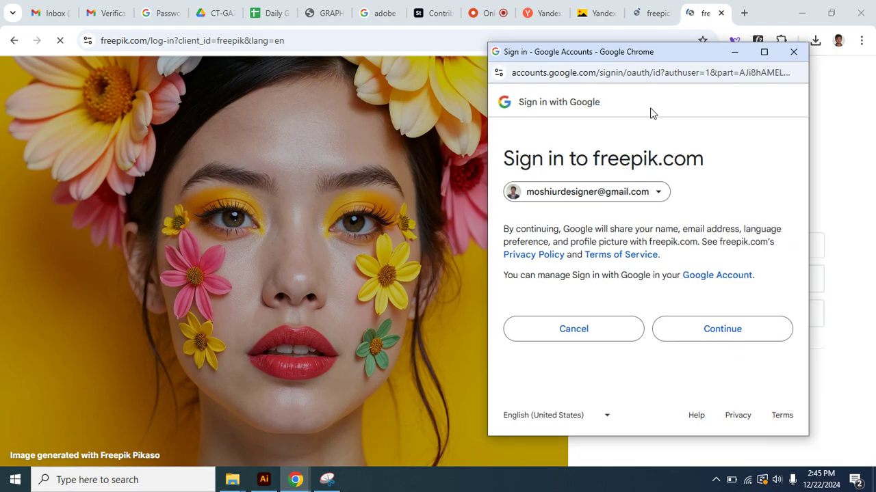
{"action": "left_click", "coordinate": [733, 331]}
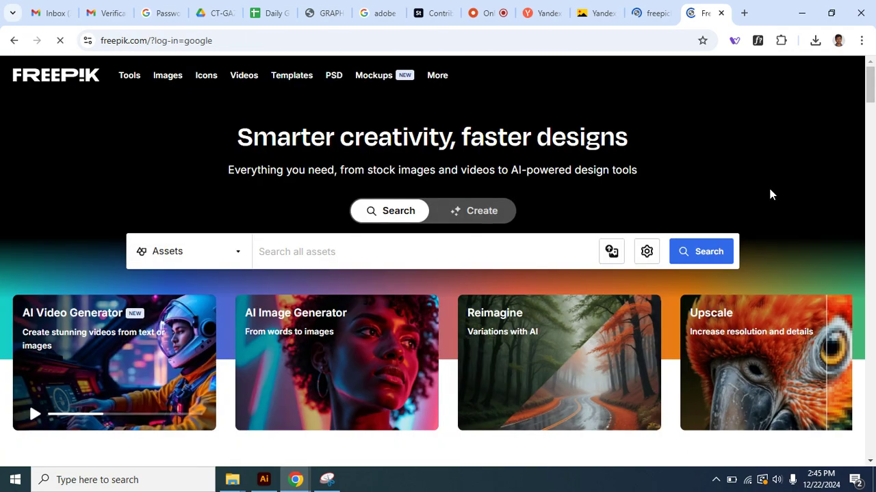
Step: Look over the Freepik home page, launch its design editor to start creating, and dismiss the Avast threat alert
{"action": "scroll", "coordinate": [770, 195], "scroll_direction": "down", "scroll_amount": 1}
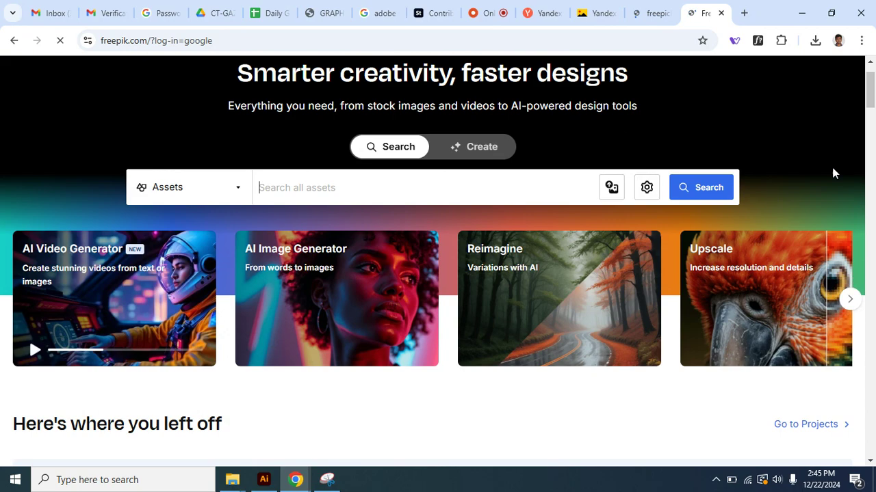
{"action": "left_click_drag", "start_coordinate": [872, 92], "coordinate": [872, 67]}
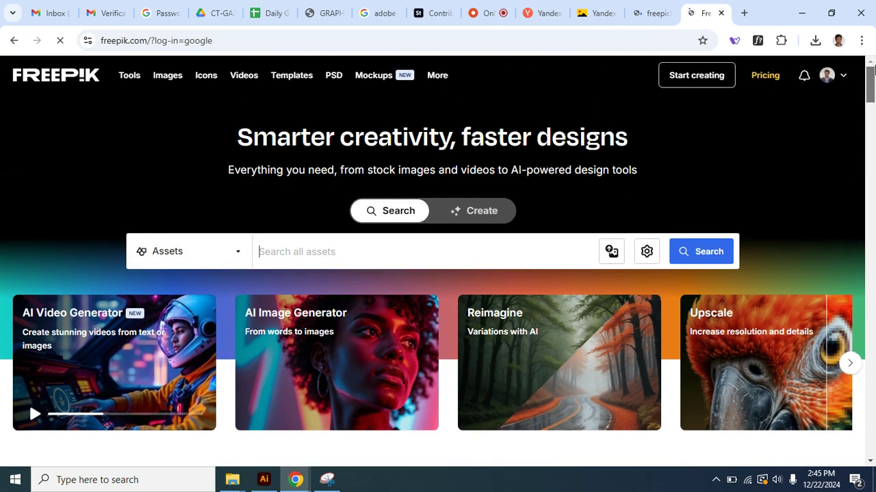
{"action": "left_click_drag", "start_coordinate": [870, 69], "coordinate": [872, 198]}
{"action": "left_click_drag", "start_coordinate": [870, 195], "coordinate": [870, 78]}
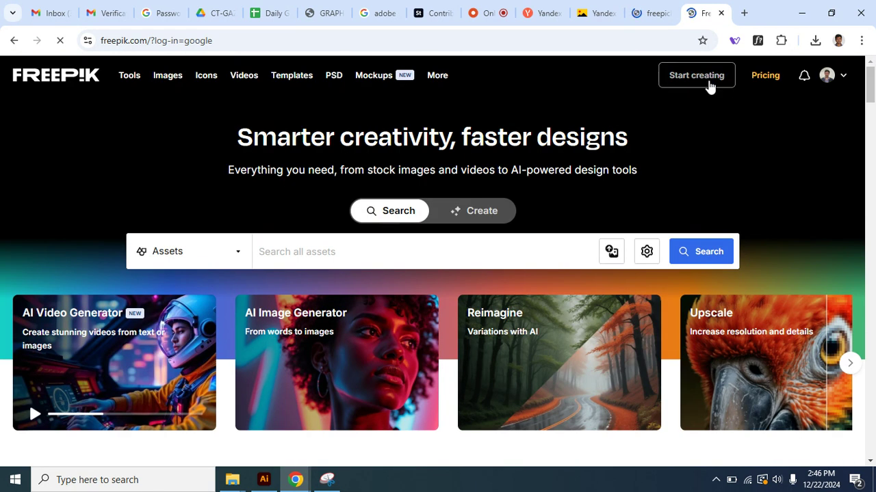
{"action": "left_click", "coordinate": [710, 86]}
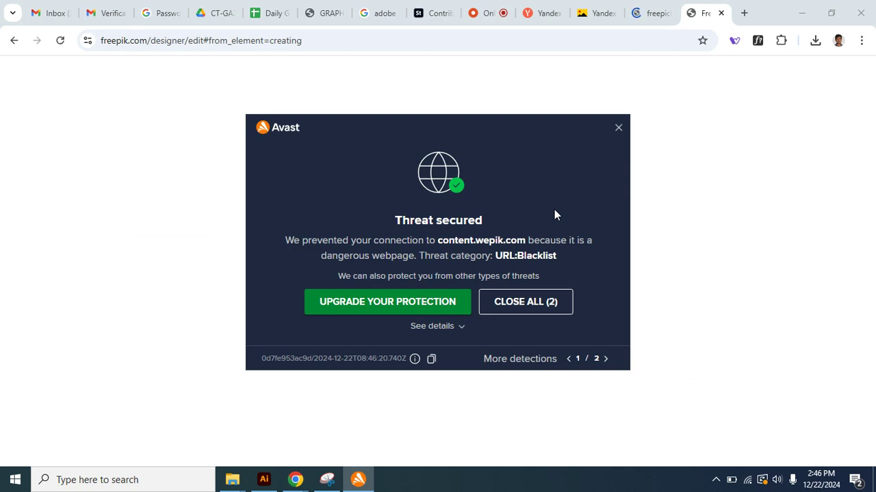
{"action": "left_click", "coordinate": [618, 127]}
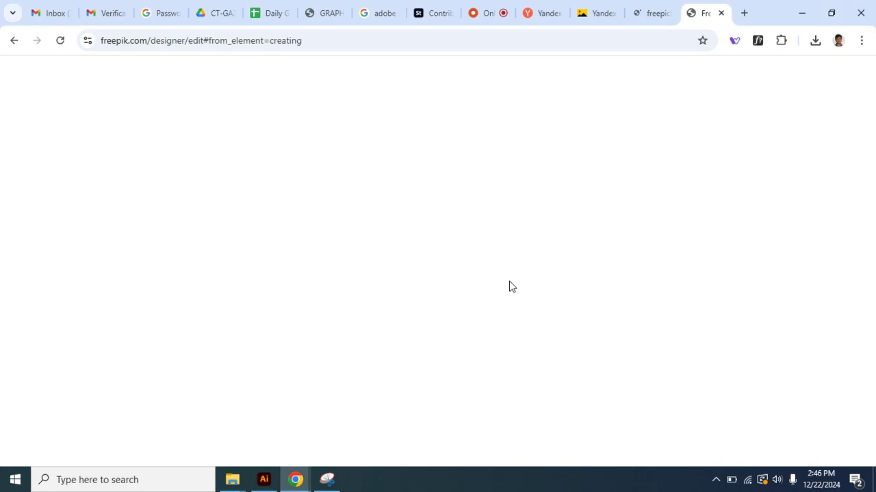
Step: Reload the blank Freepik design editor page and stay on its tab
{"action": "left_click", "coordinate": [371, 44]}
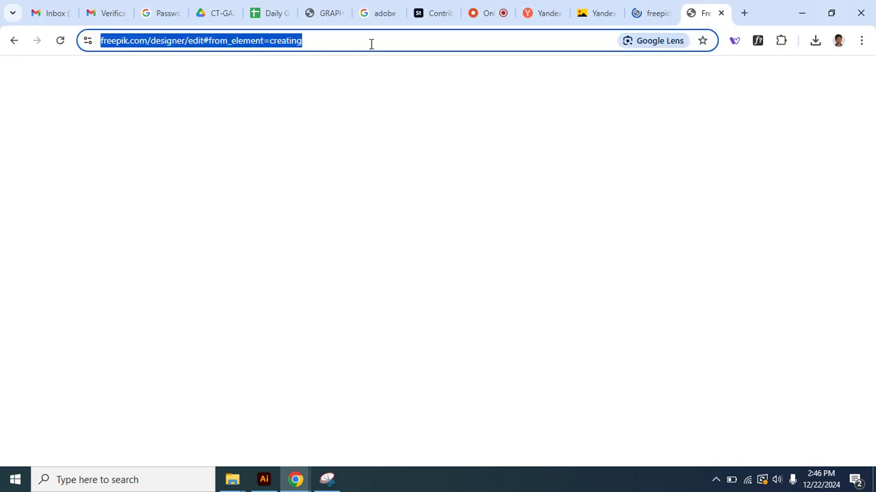
{"action": "key", "text": "Return"}
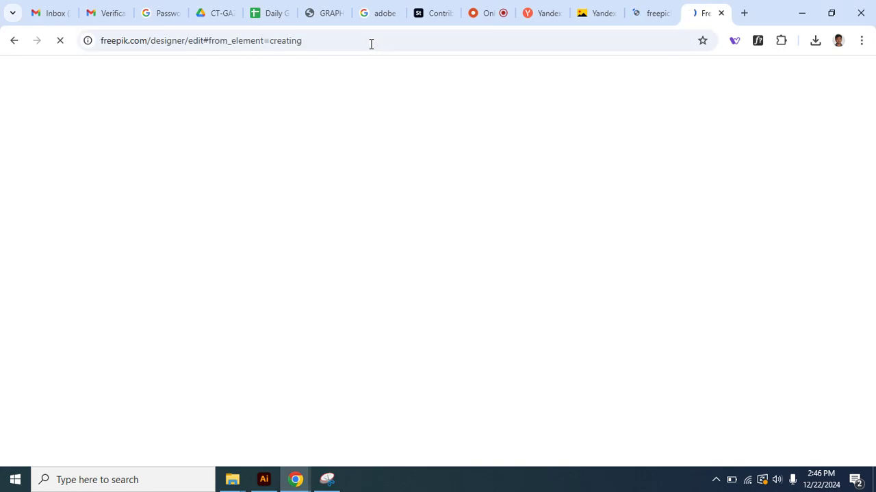
{"action": "left_click", "coordinate": [645, 10]}
{"action": "left_click", "coordinate": [701, 14]}
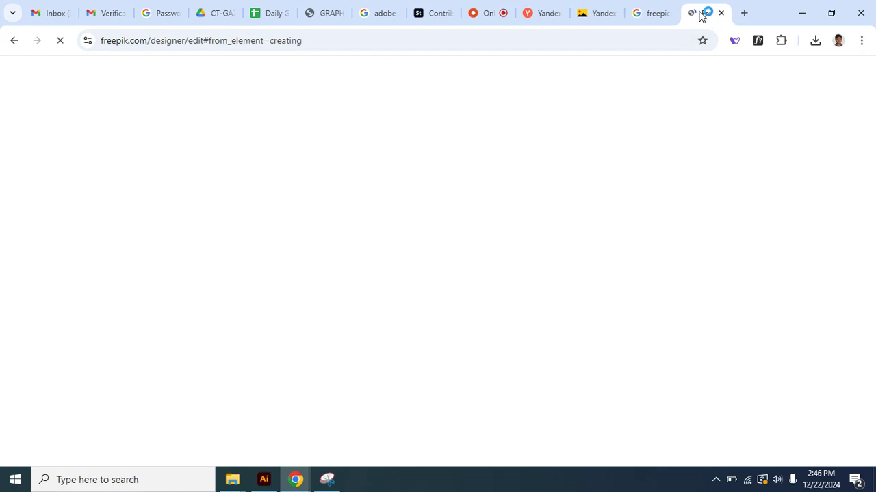